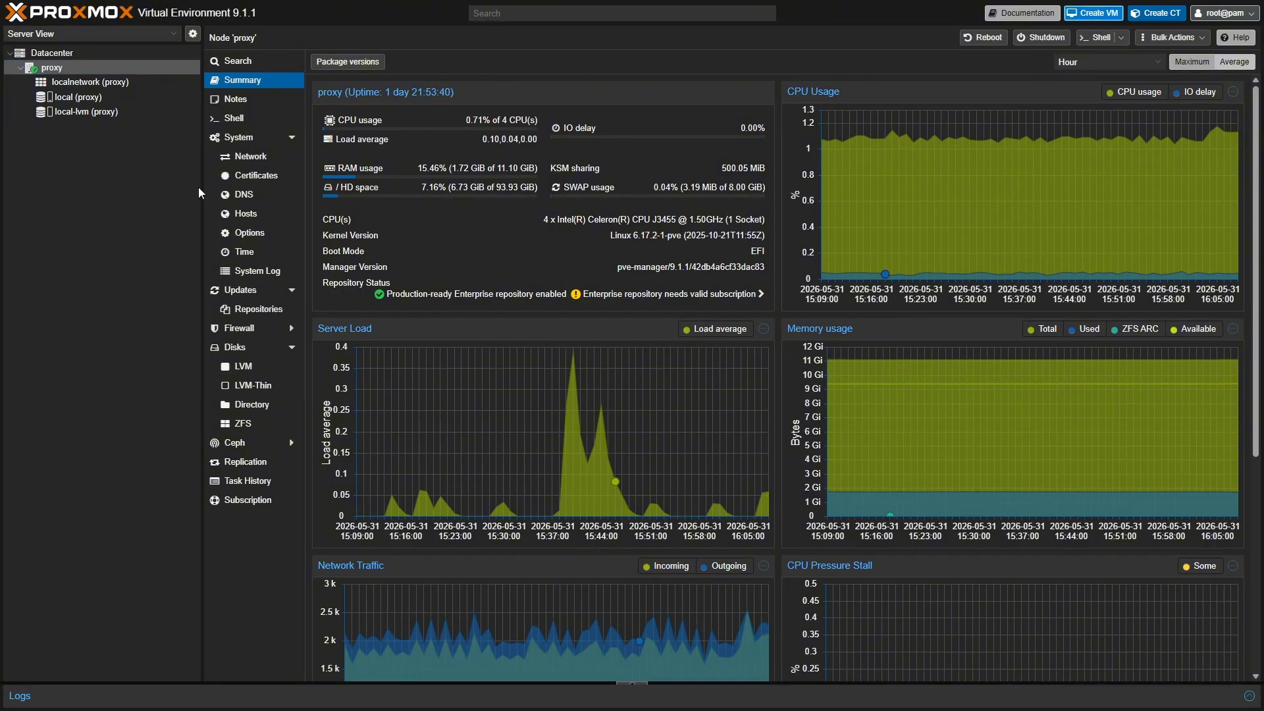
# - Show the local storage's ISO Images, listing linuxmint-22.3-cinnamon-64bit.iso (3.09 GB)
pyautogui.click(88, 99)
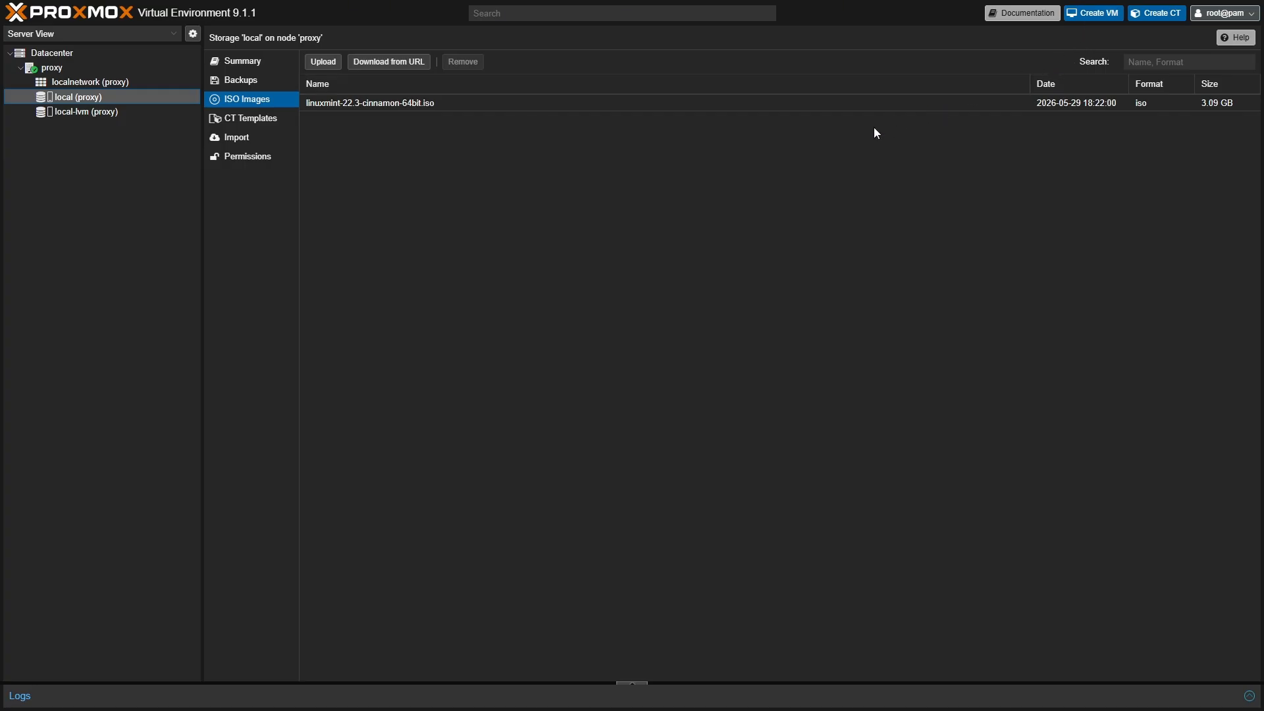
# - Start a new VM with ID 100 named MinecraftServer
pyautogui.click(1104, 18)
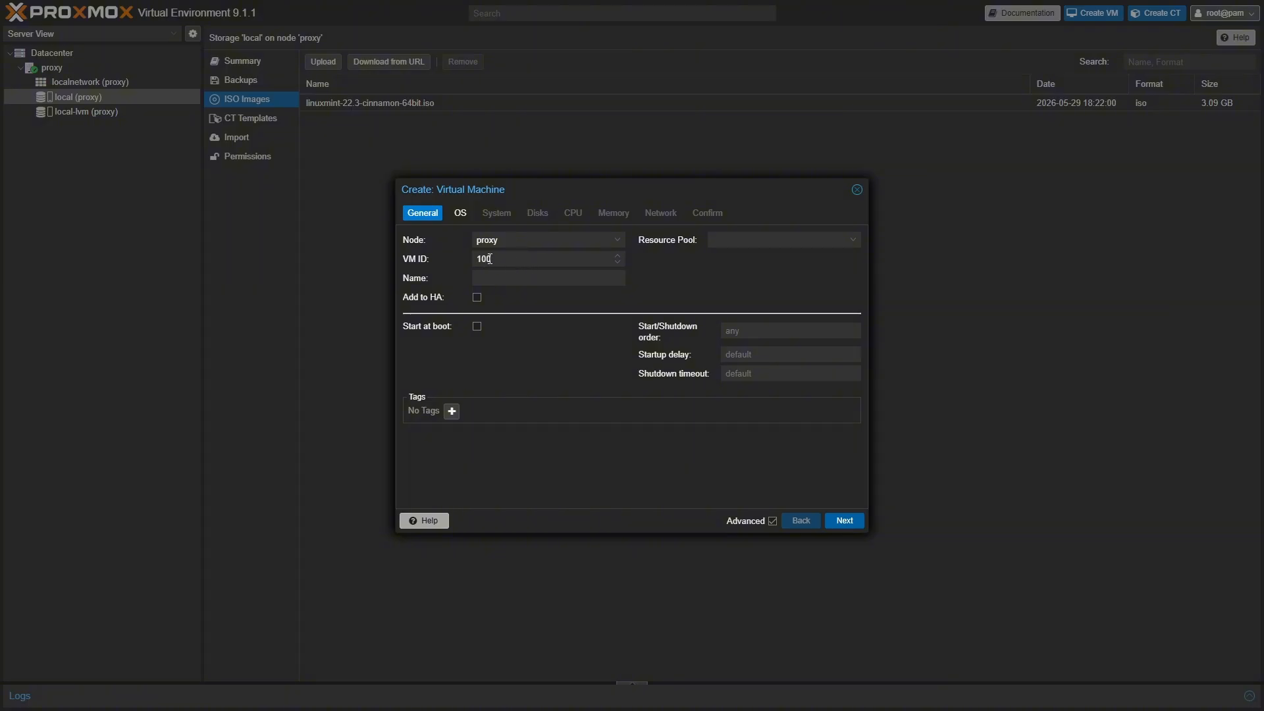
pyautogui.click(500, 279)
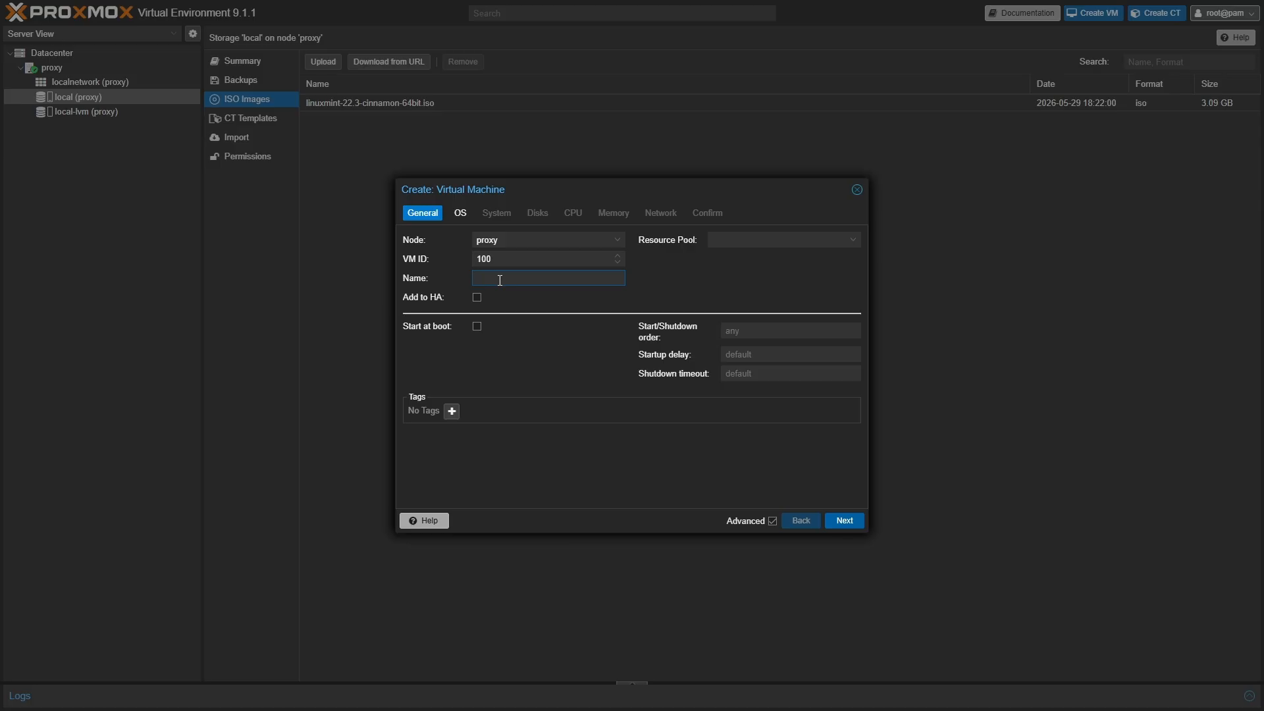
pyautogui.write('MinecraftServer')
pyautogui.click(520, 352)
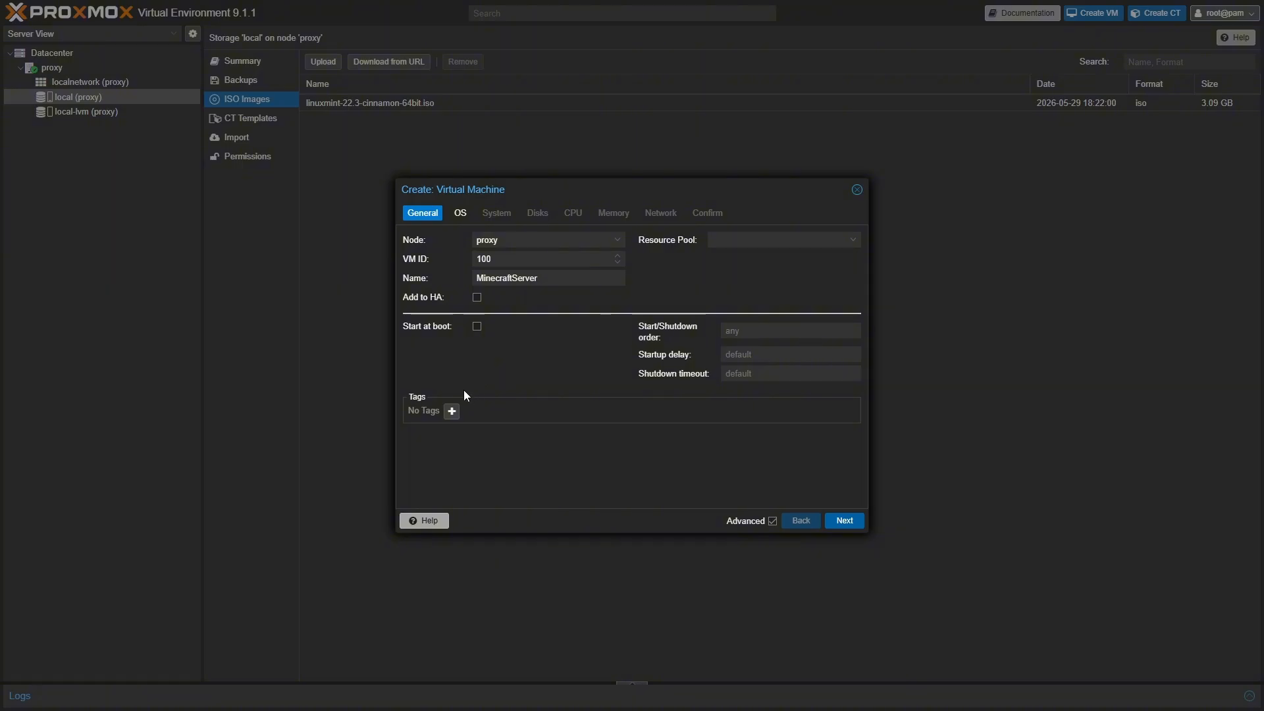
# - Tag the new VM with 100 and minecraft
pyautogui.click(450, 412)
pyautogui.write('100')
pyautogui.click(461, 411)
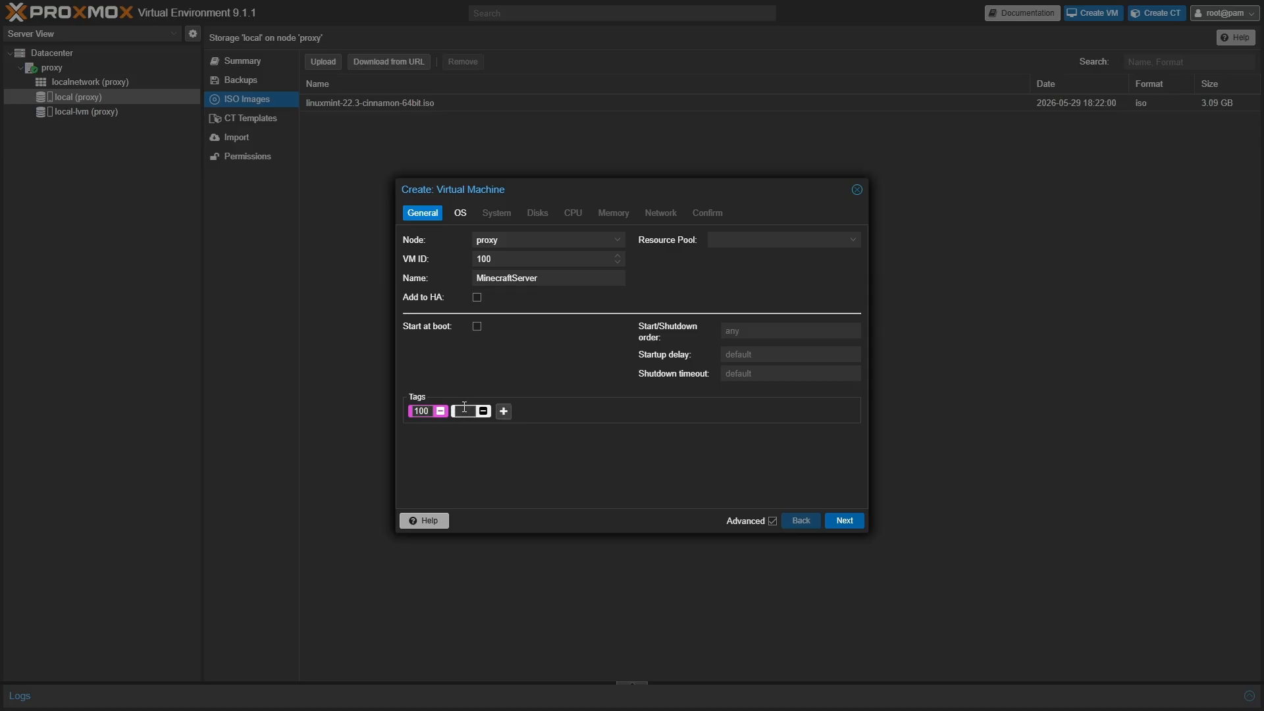
pyautogui.write('minecraft')
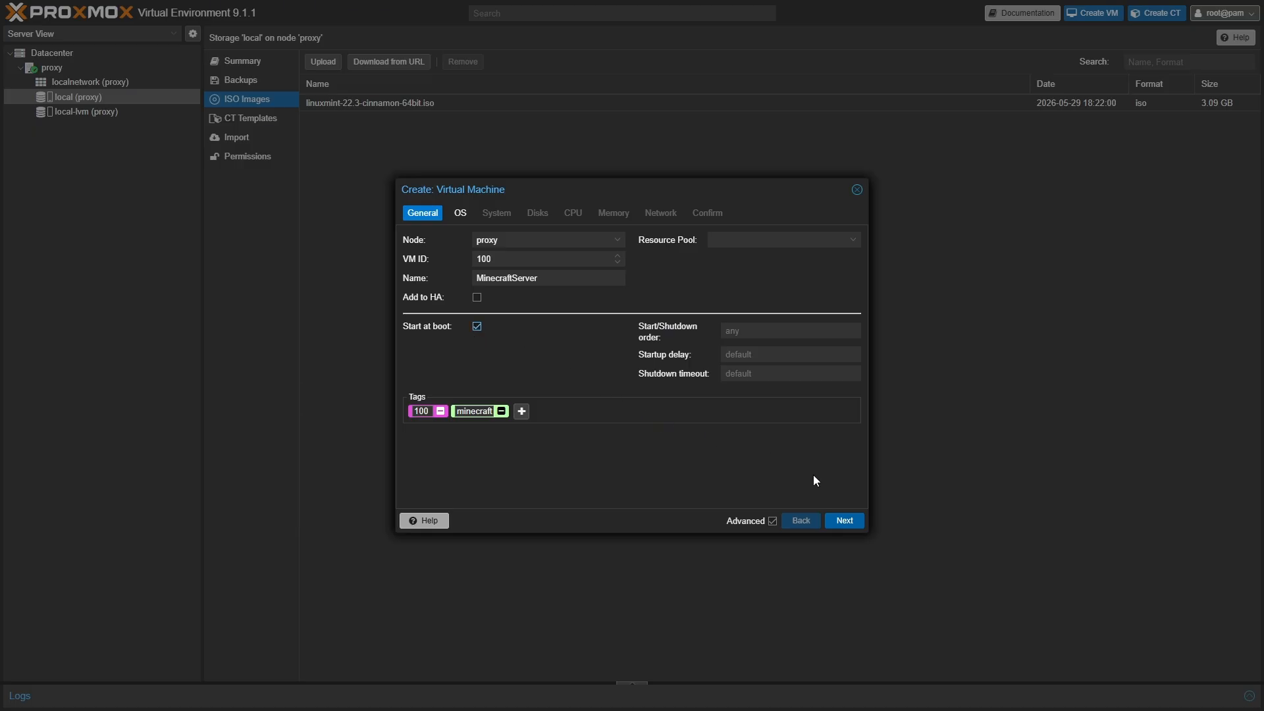
# - Choose linuxmint-22.3-cinnamon-64bit.iso from local storage as the VM's install image
pyautogui.click(838, 525)
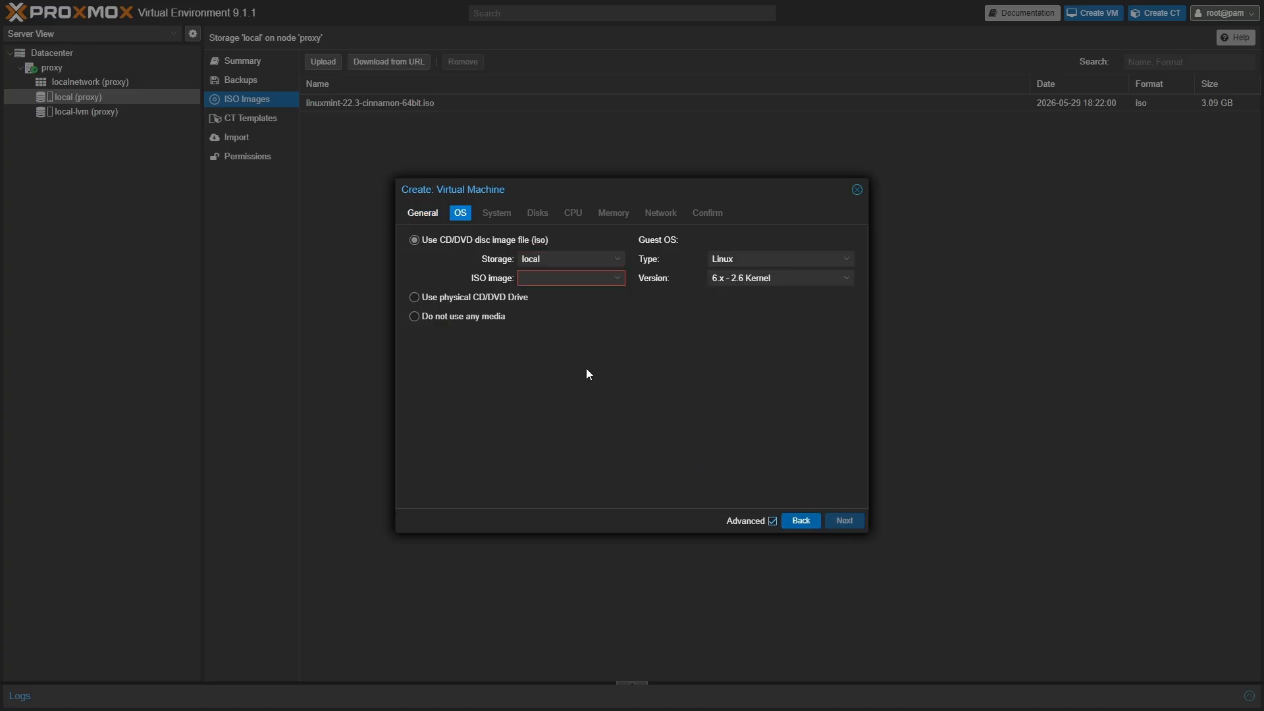
pyautogui.click(584, 259)
pyautogui.click(597, 297)
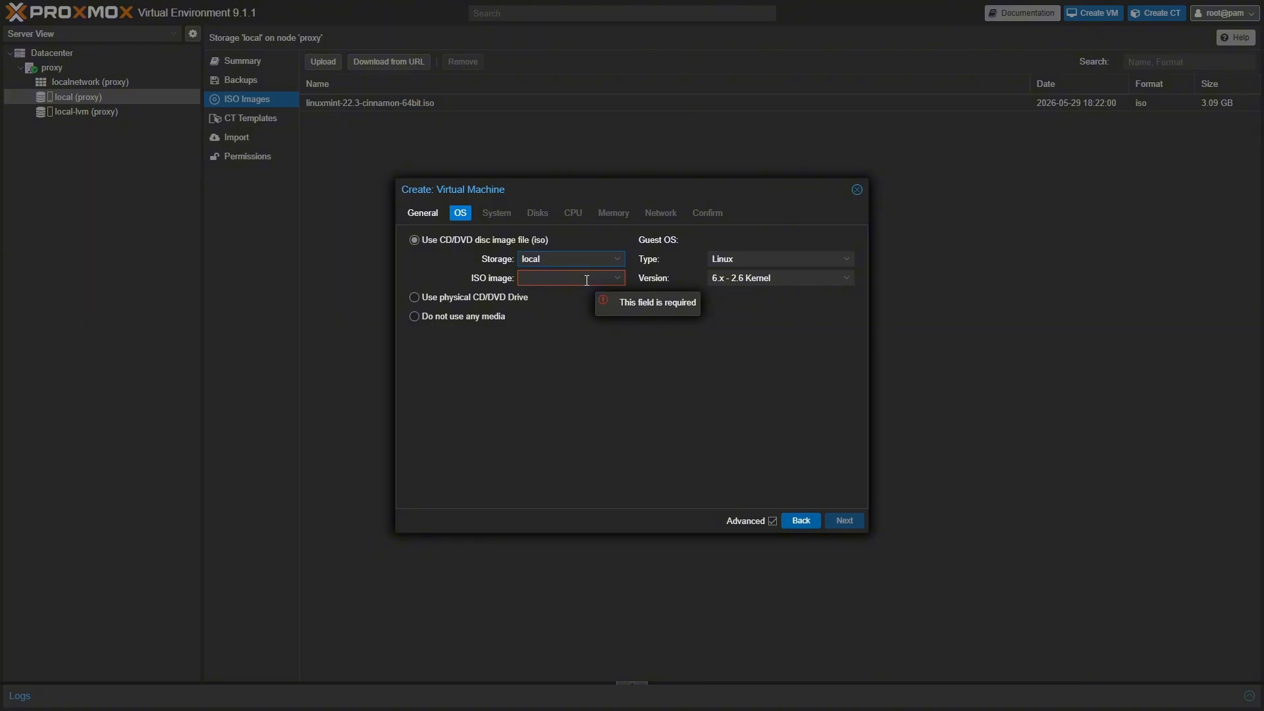
pyautogui.click(587, 280)
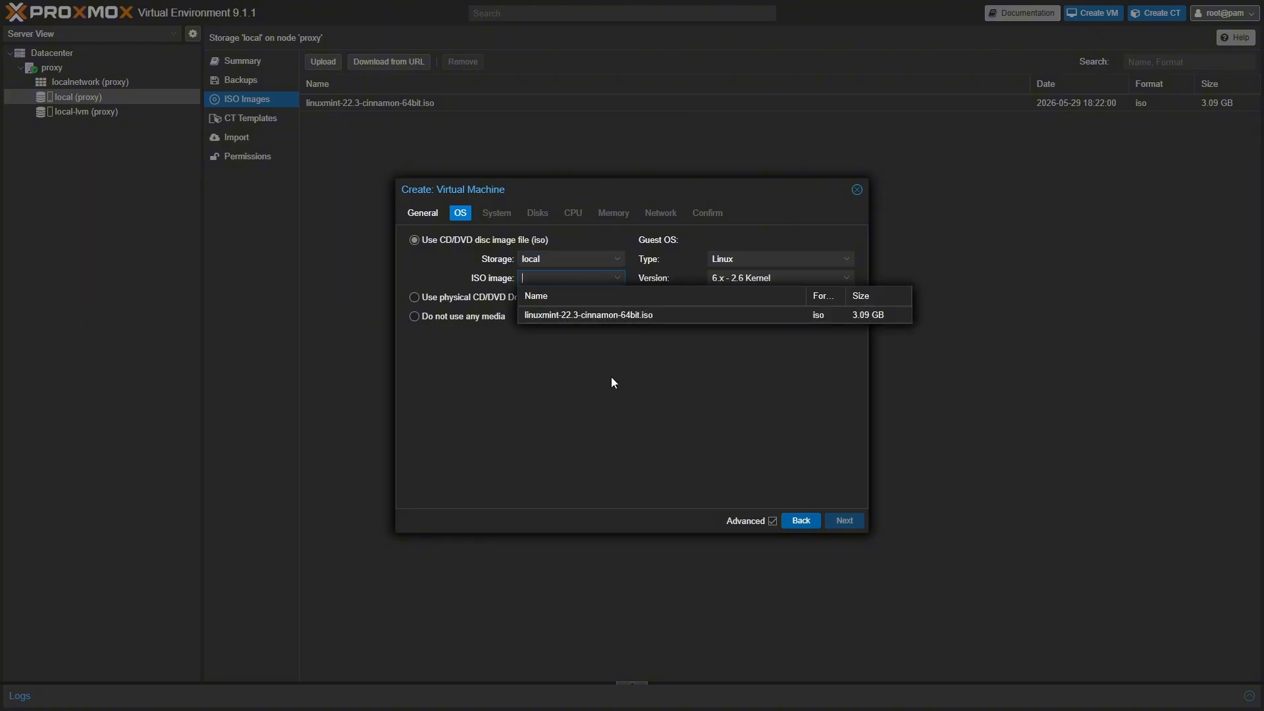
pyautogui.click(579, 316)
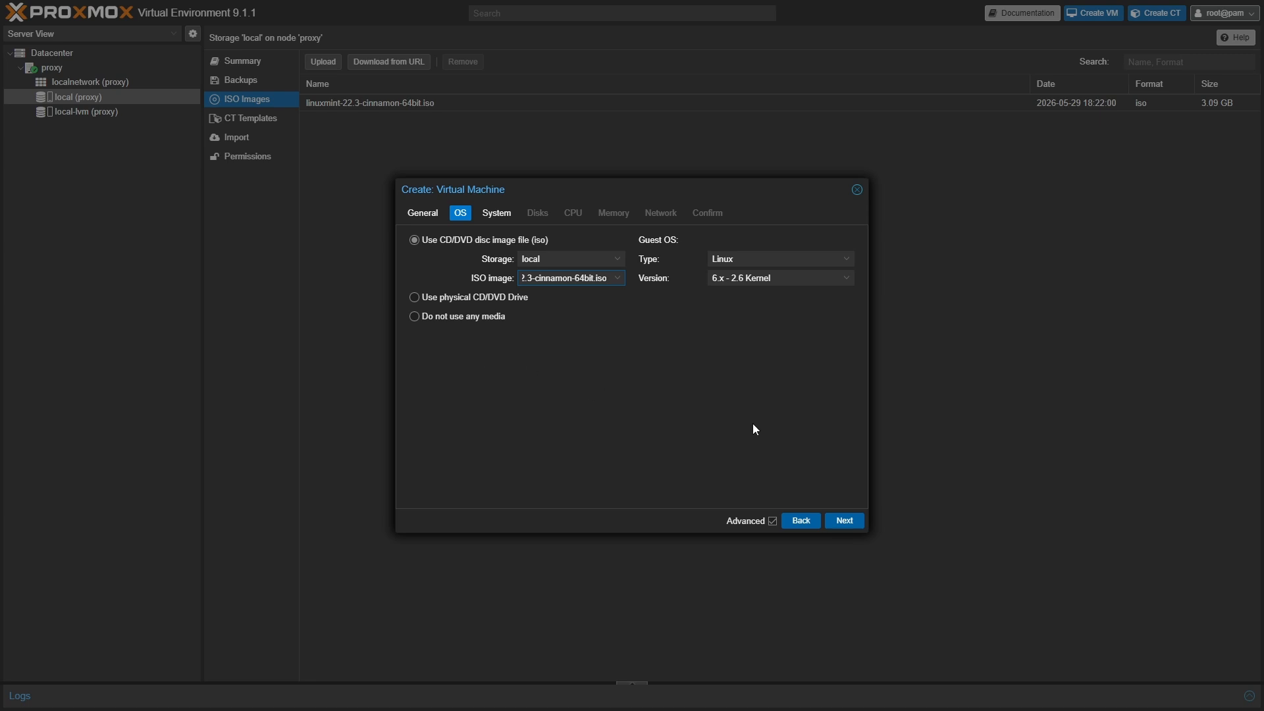
pyautogui.click(842, 517)
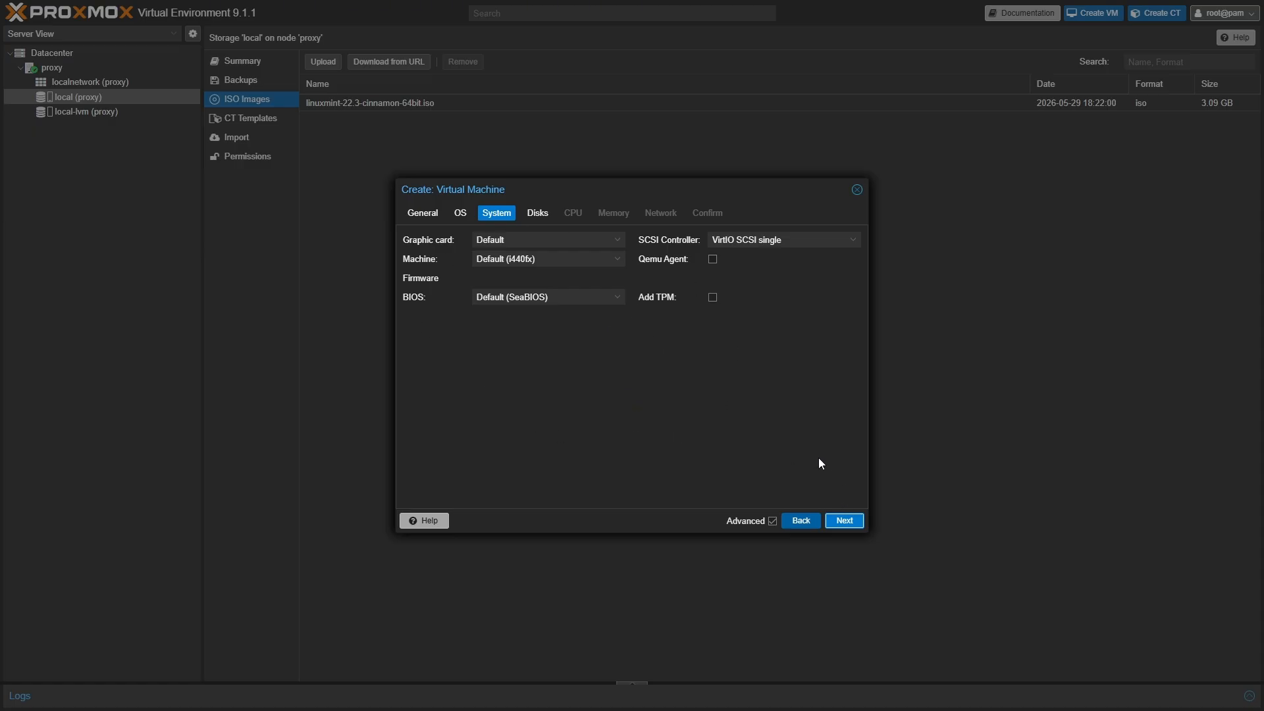
# - Change the scsi0 disk size on local-lvm from 32 GiB to 100 GiB
pyautogui.click(843, 522)
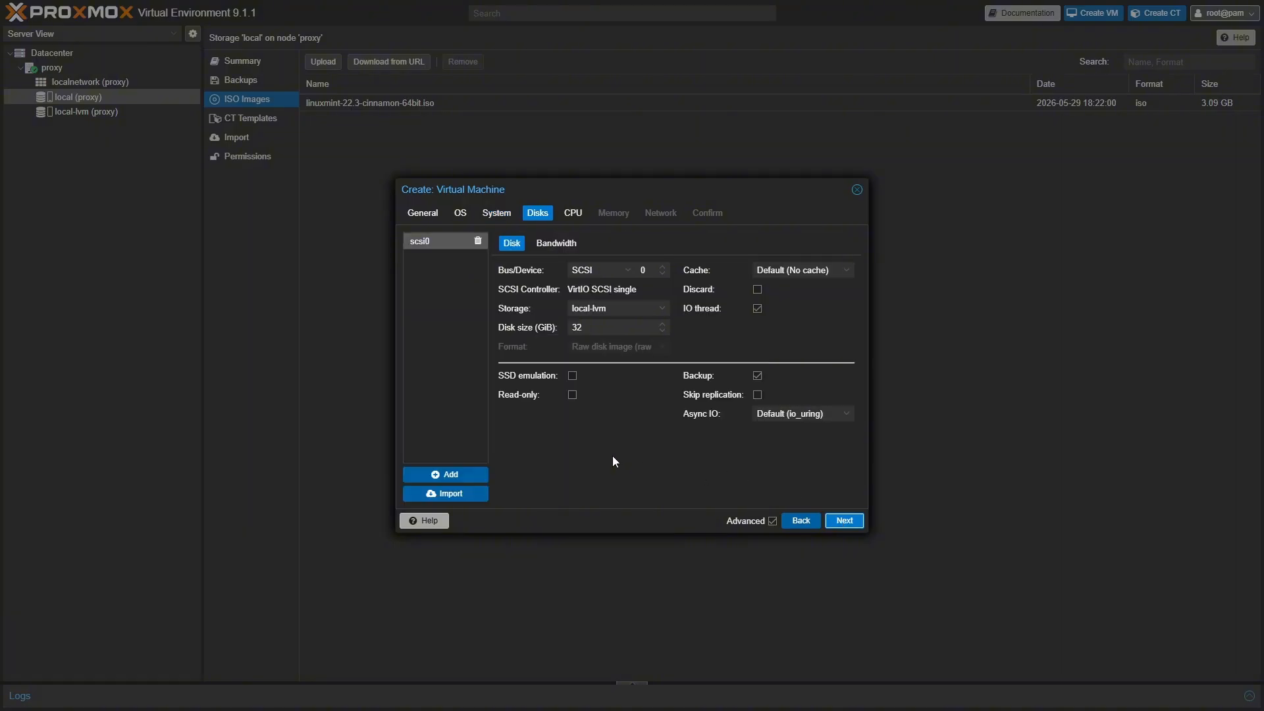
pyautogui.click(587, 328)
pyautogui.doubleClick(577, 328)
pyautogui.write('100')
# - Set the VM to 2 CPU cores on one socket
pyautogui.click(845, 522)
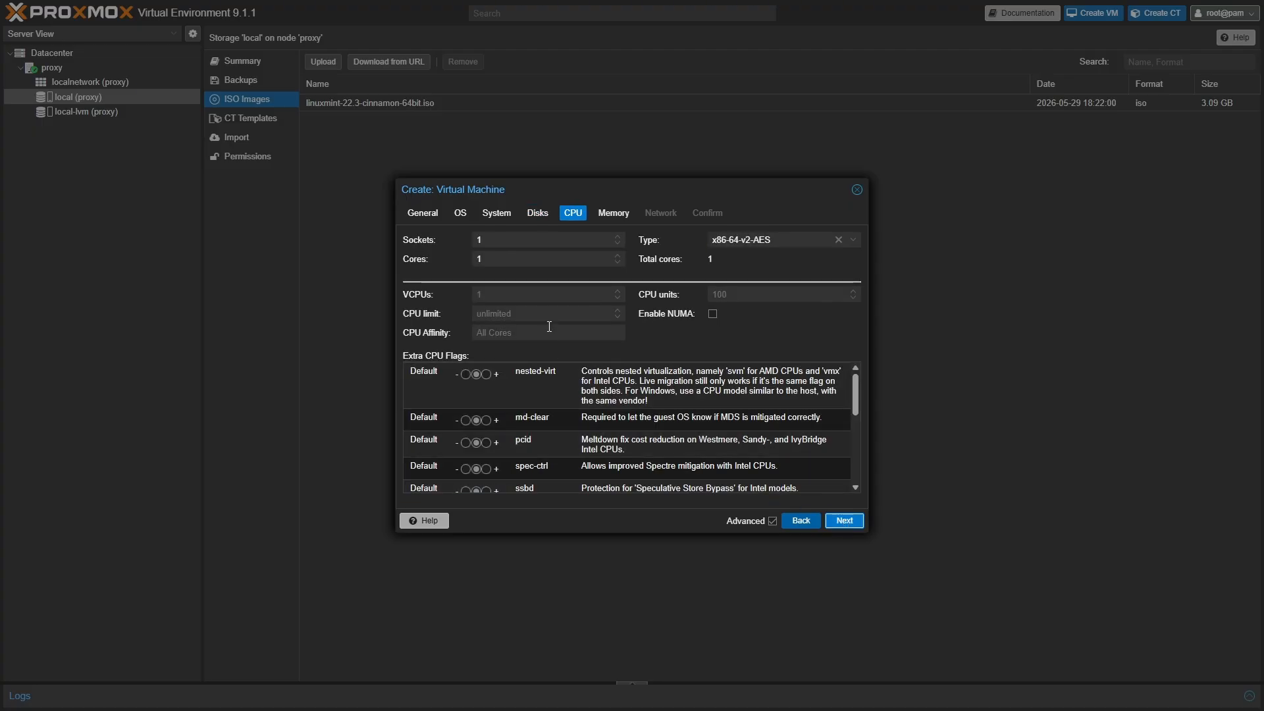
pyautogui.click(492, 260)
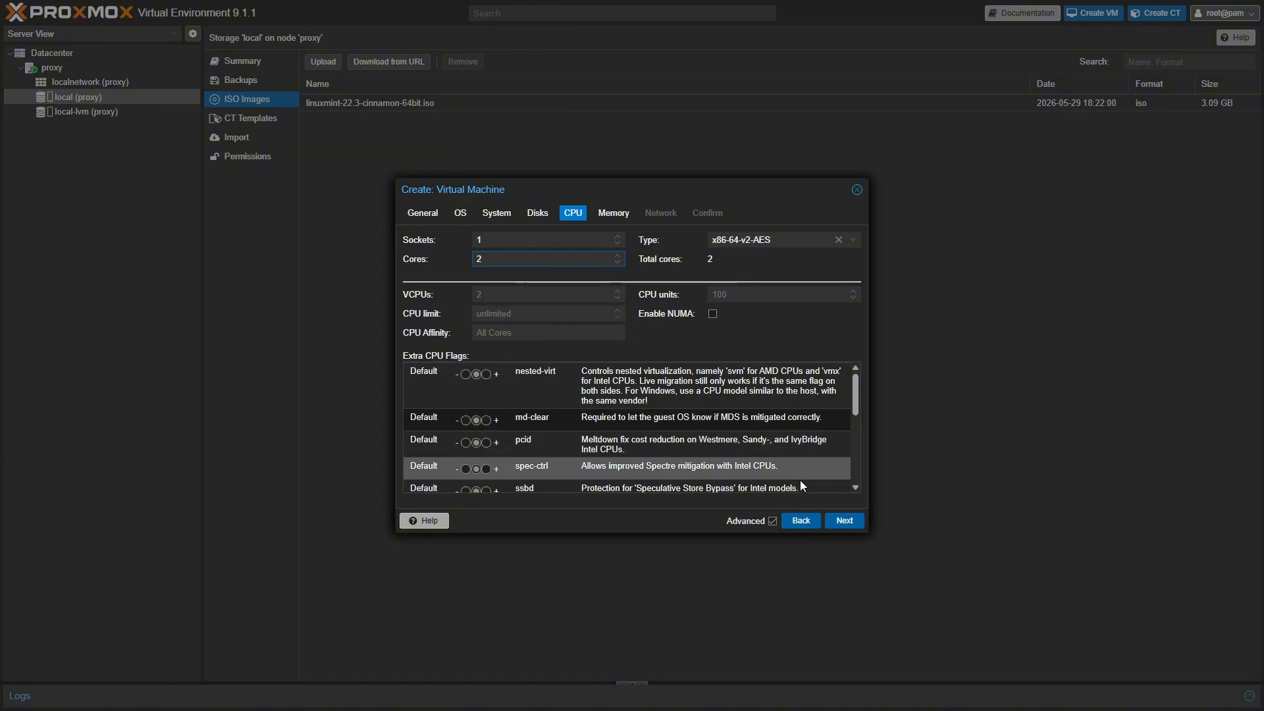
pyautogui.click(842, 526)
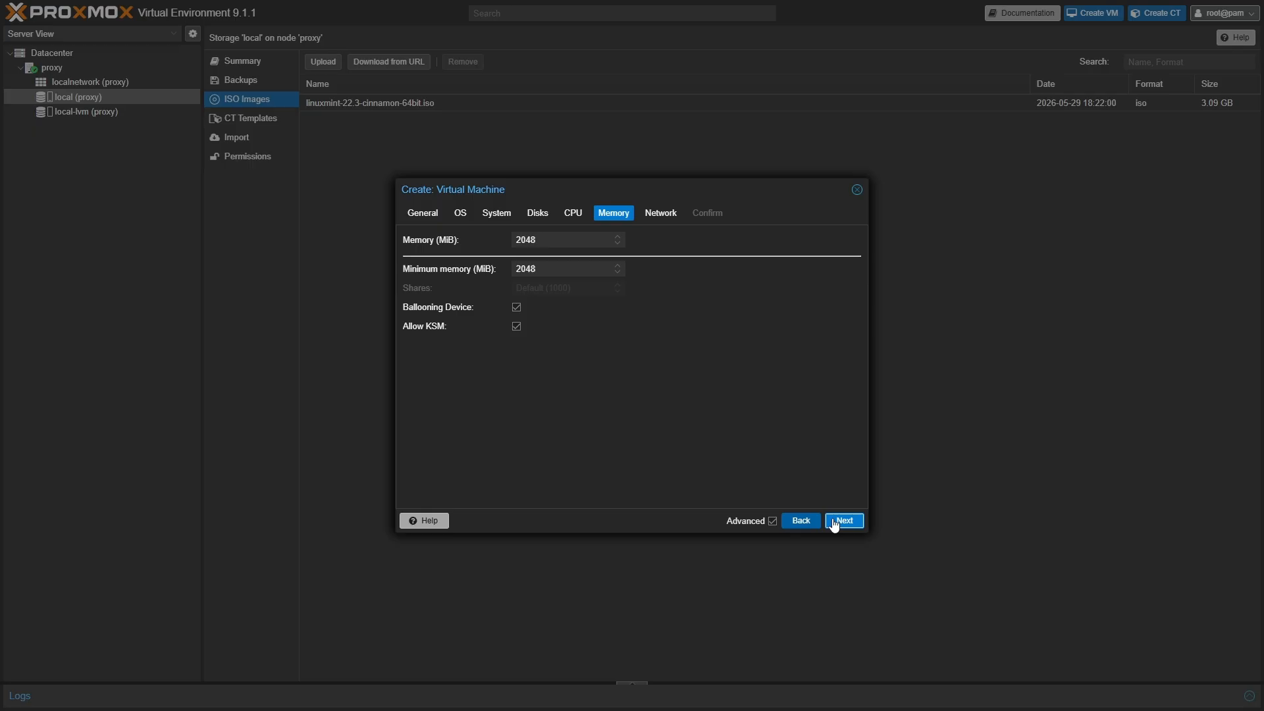
# - Allocate 8196 MiB of memory to the VM
pyautogui.click(550, 240)
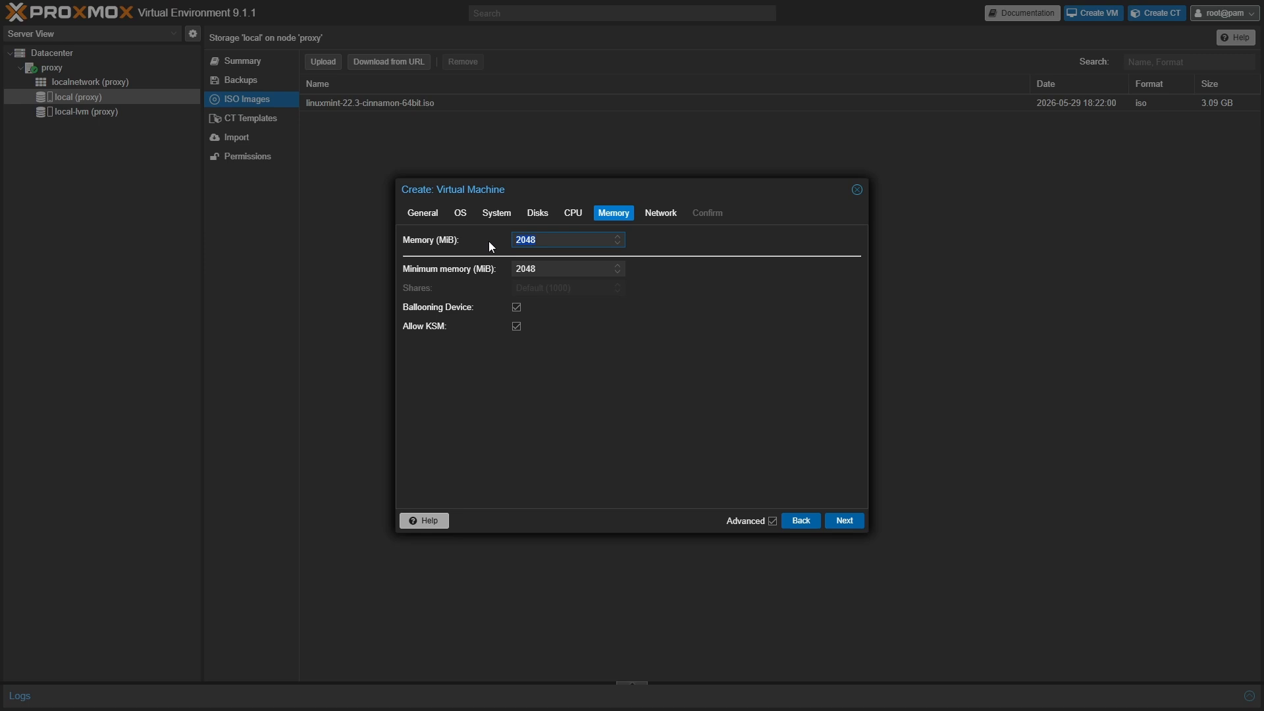
pyautogui.write('8196')
pyautogui.click(619, 406)
pyautogui.click(842, 521)
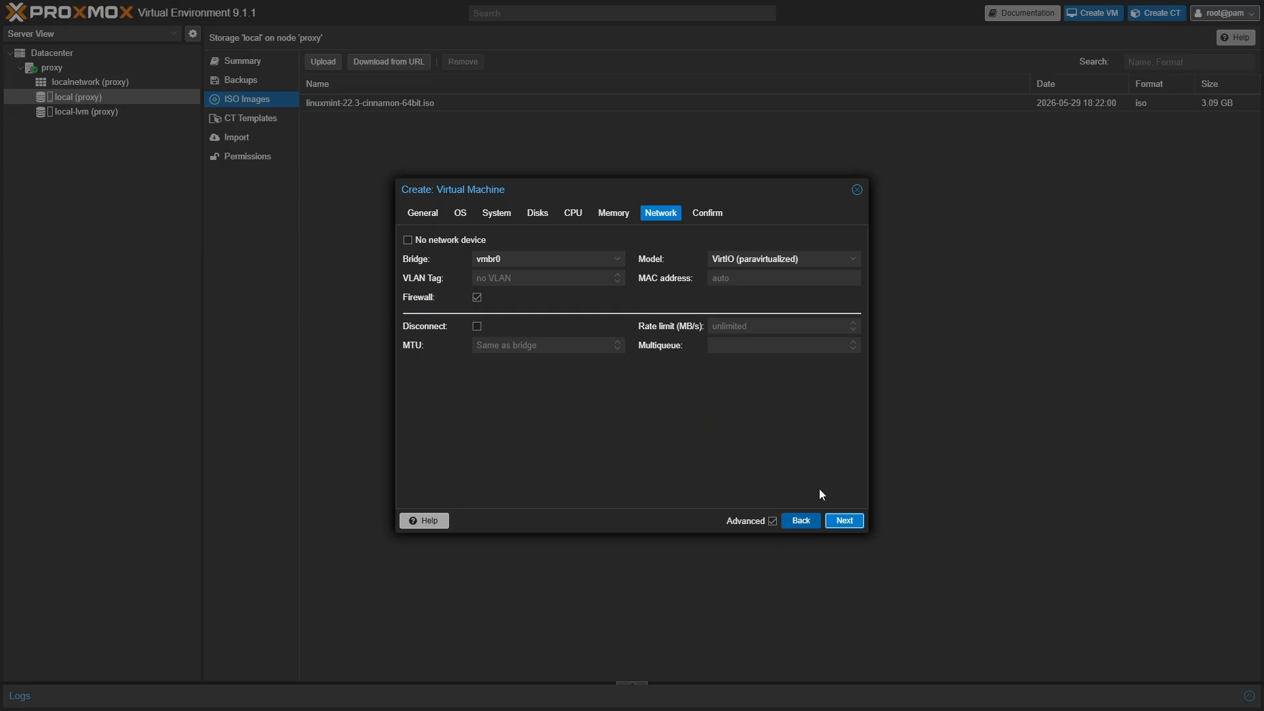
# - Review the Confirm summary and finish creating VM 100 (MinecraftServer) on node proxy
pyautogui.click(843, 520)
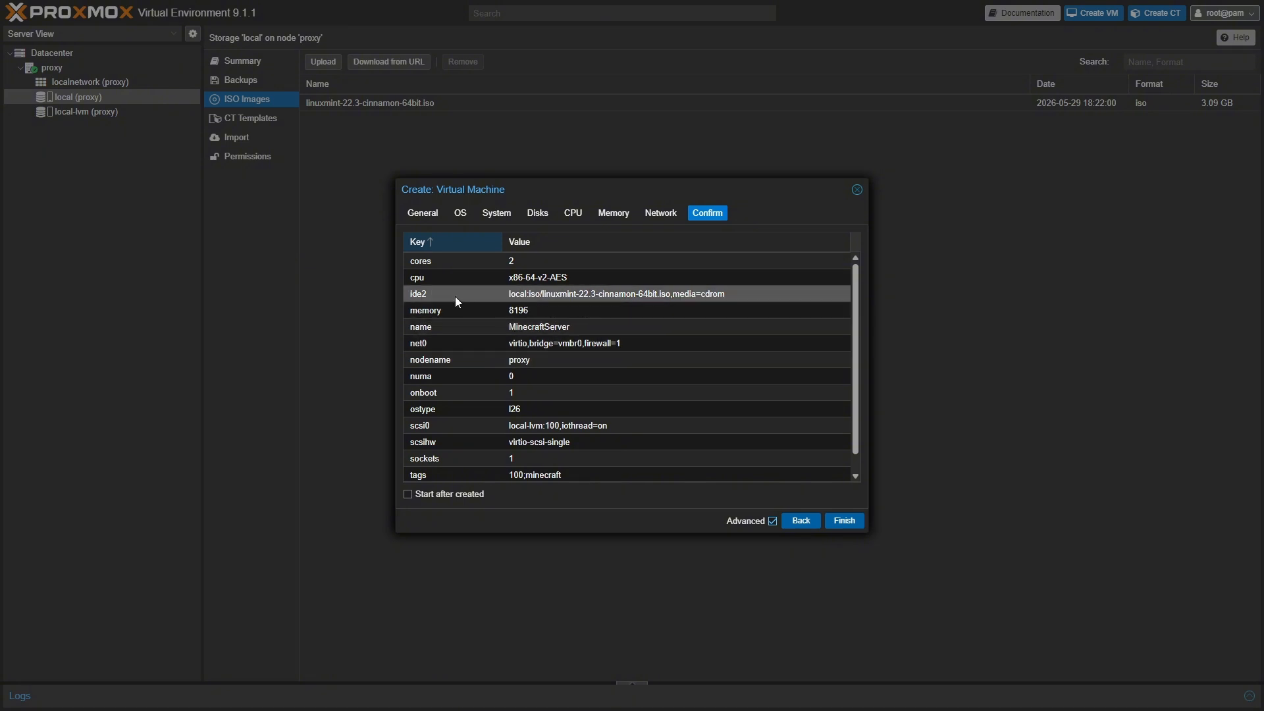
pyautogui.scroll(-1, 559, 365)
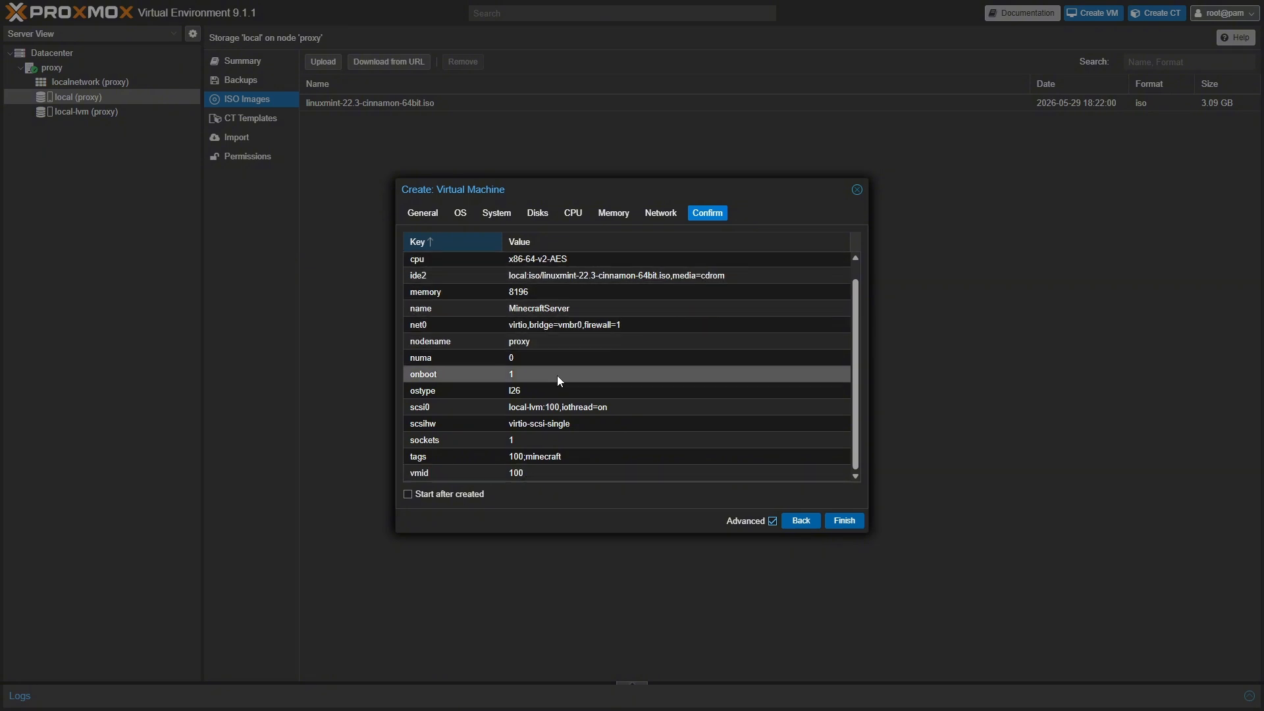
pyautogui.scroll(1, 458, 441)
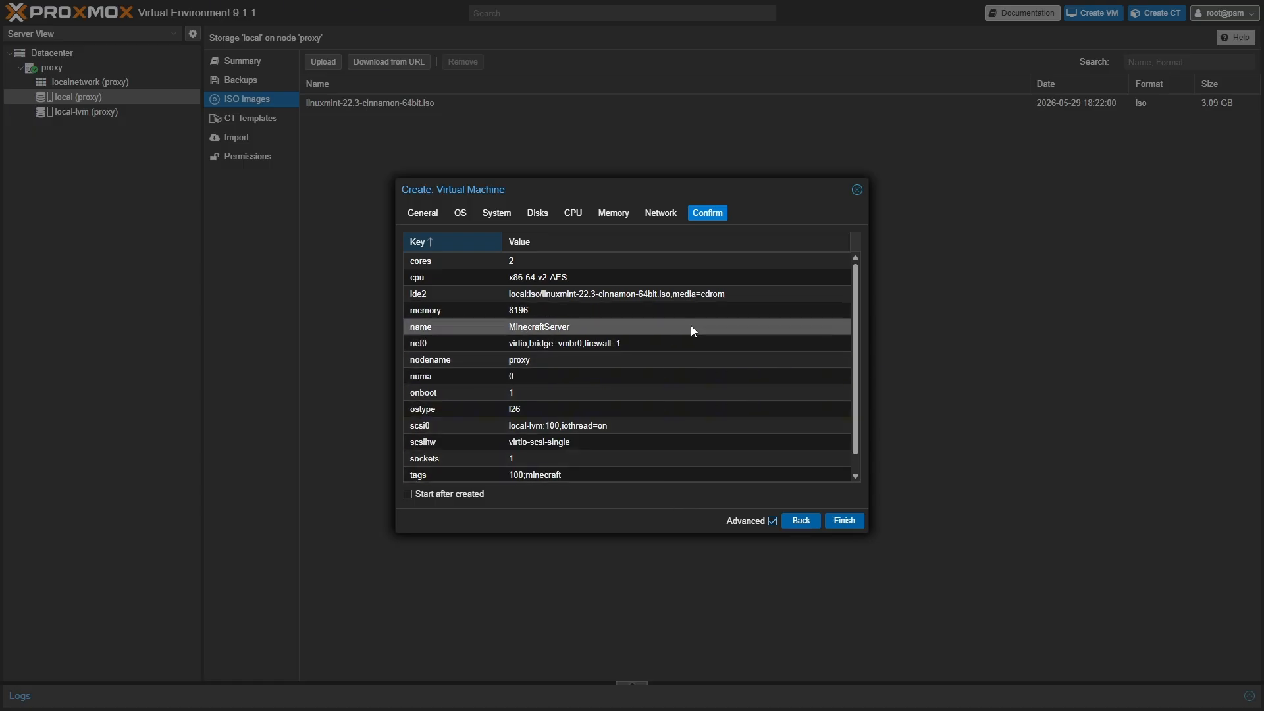
pyautogui.click(843, 521)
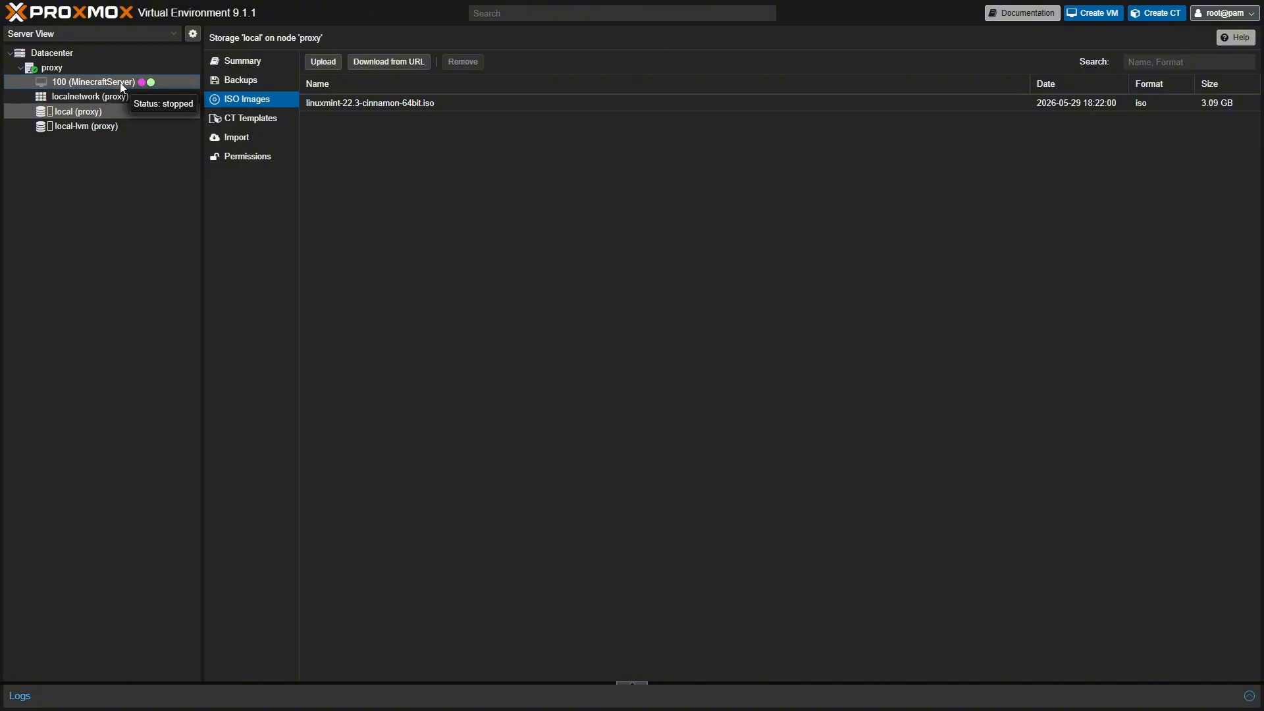
# - Open the console of VM 100 (MinecraftServer), which reports the guest is not running
pyautogui.click(120, 81)
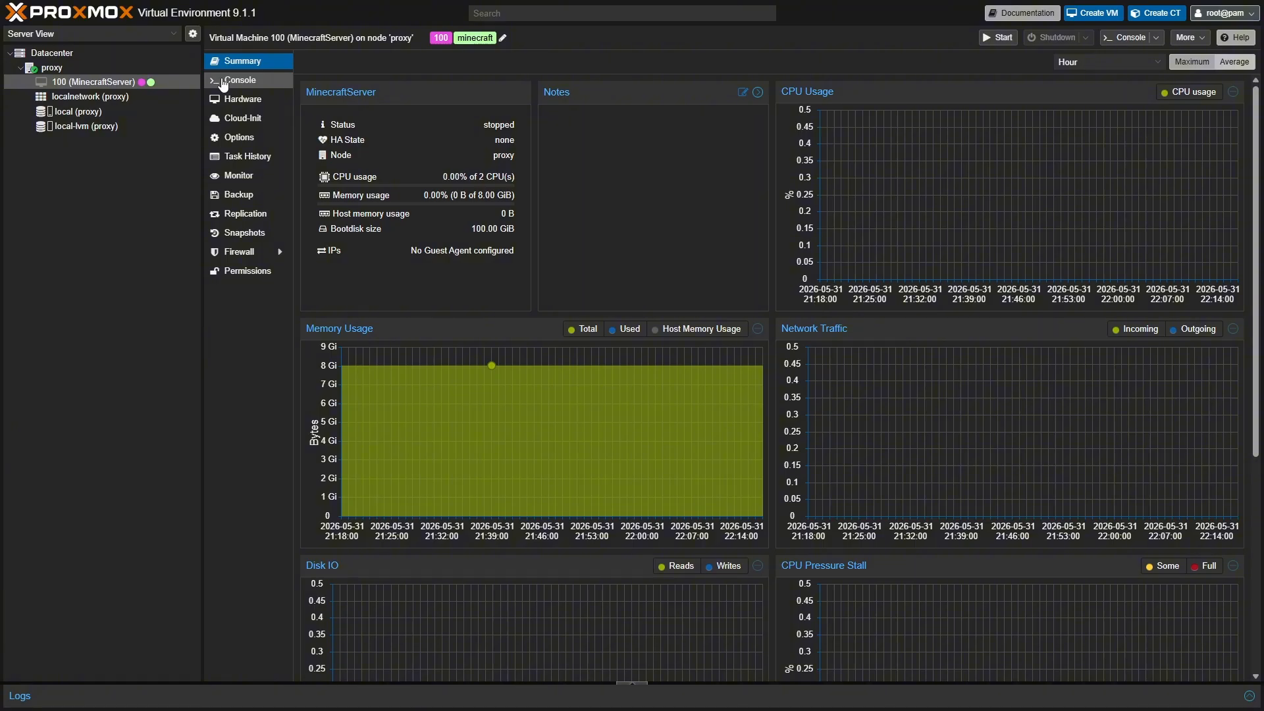
pyautogui.click(224, 81)
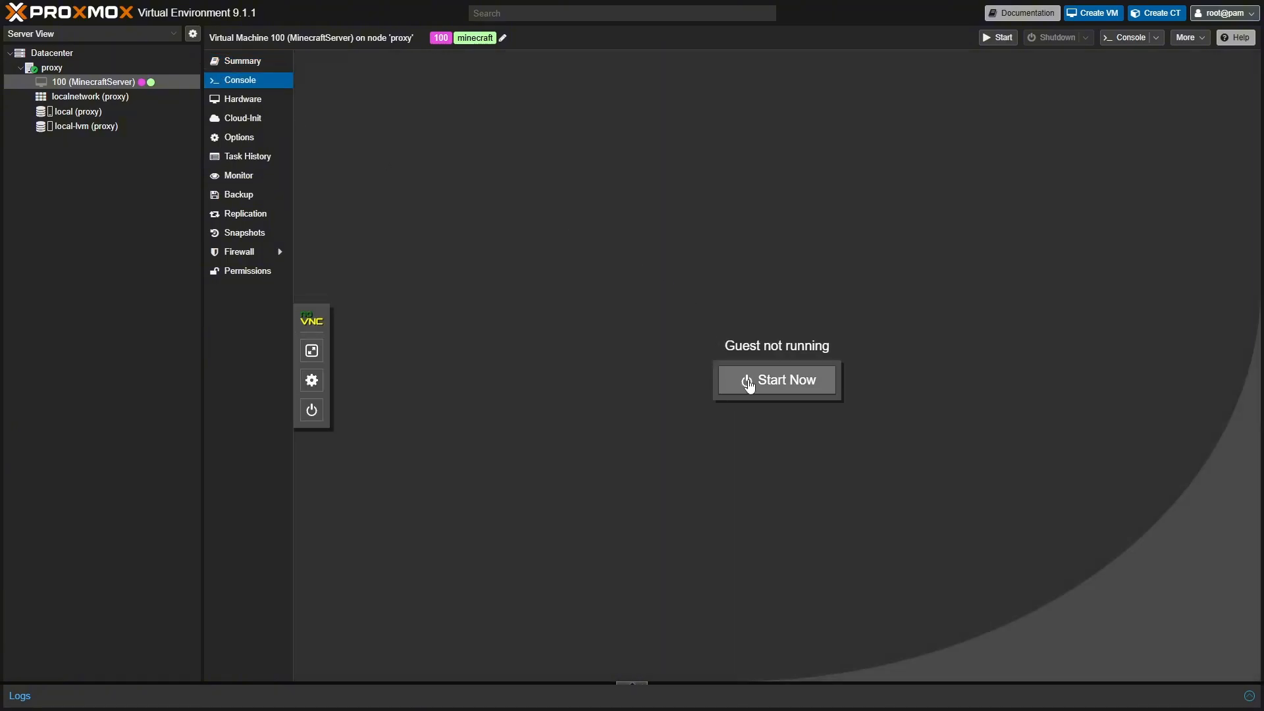
# - Start VM 100 and boot the Start Linux Mint entry to the installer's welcome screen
pyautogui.click(781, 383)
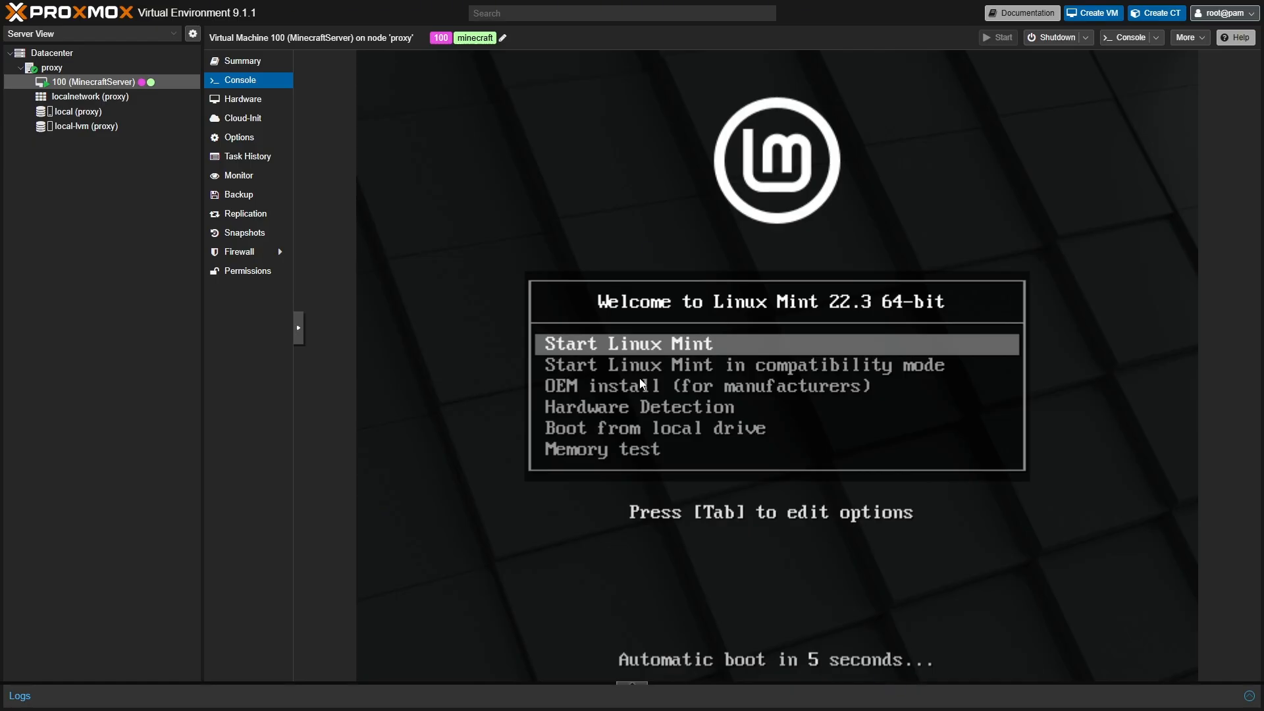
pyautogui.press('Return')
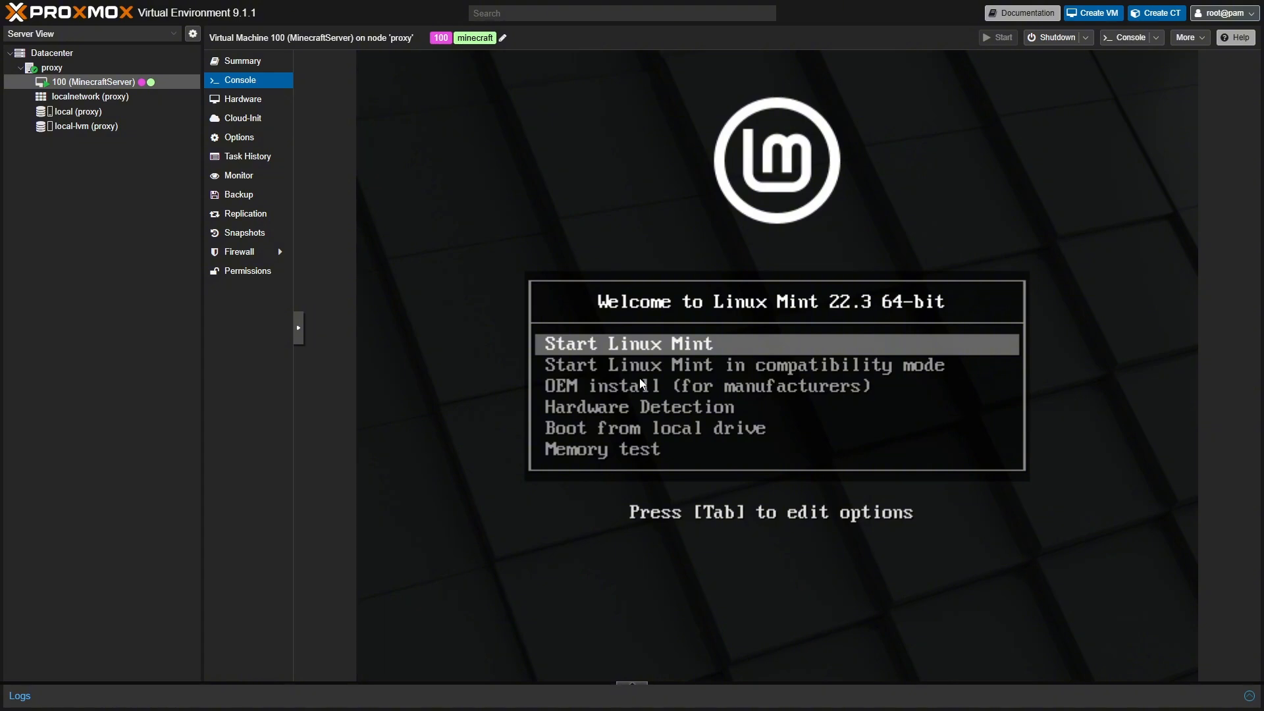
pyautogui.press('Return')
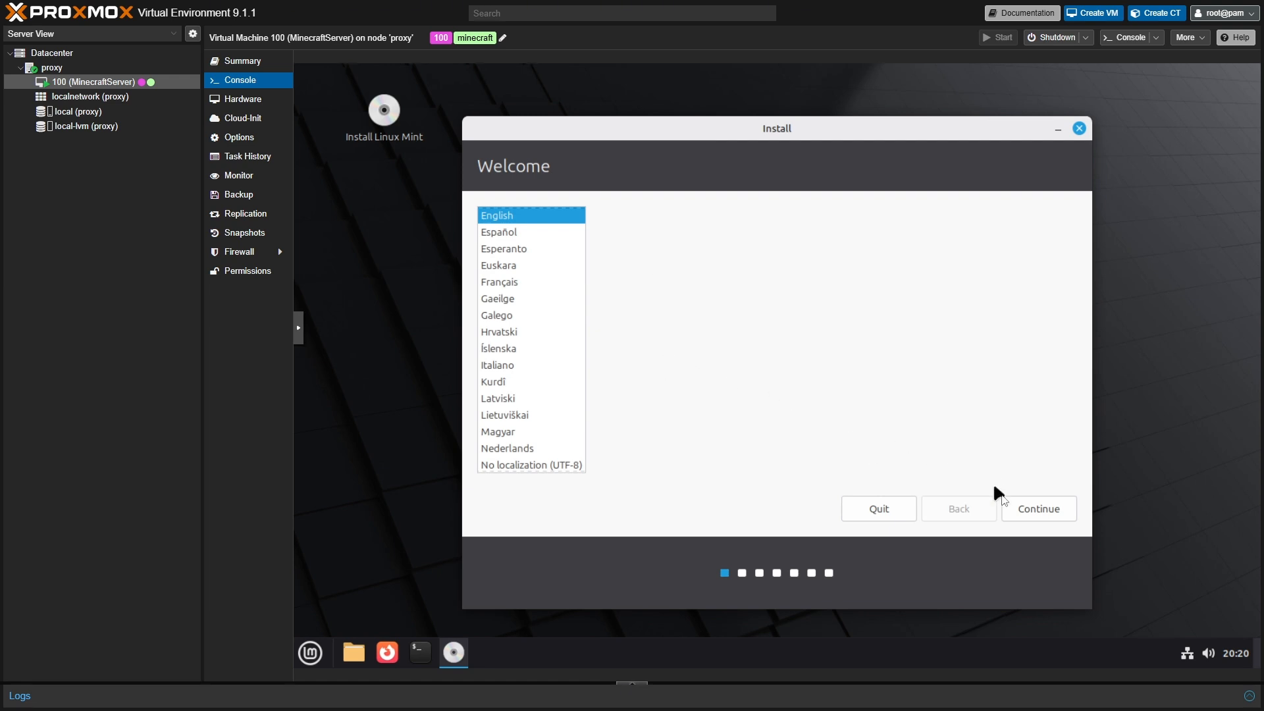
# - Keep English as the installer language and English (US) as the keyboard layout
pyautogui.click(1020, 512)
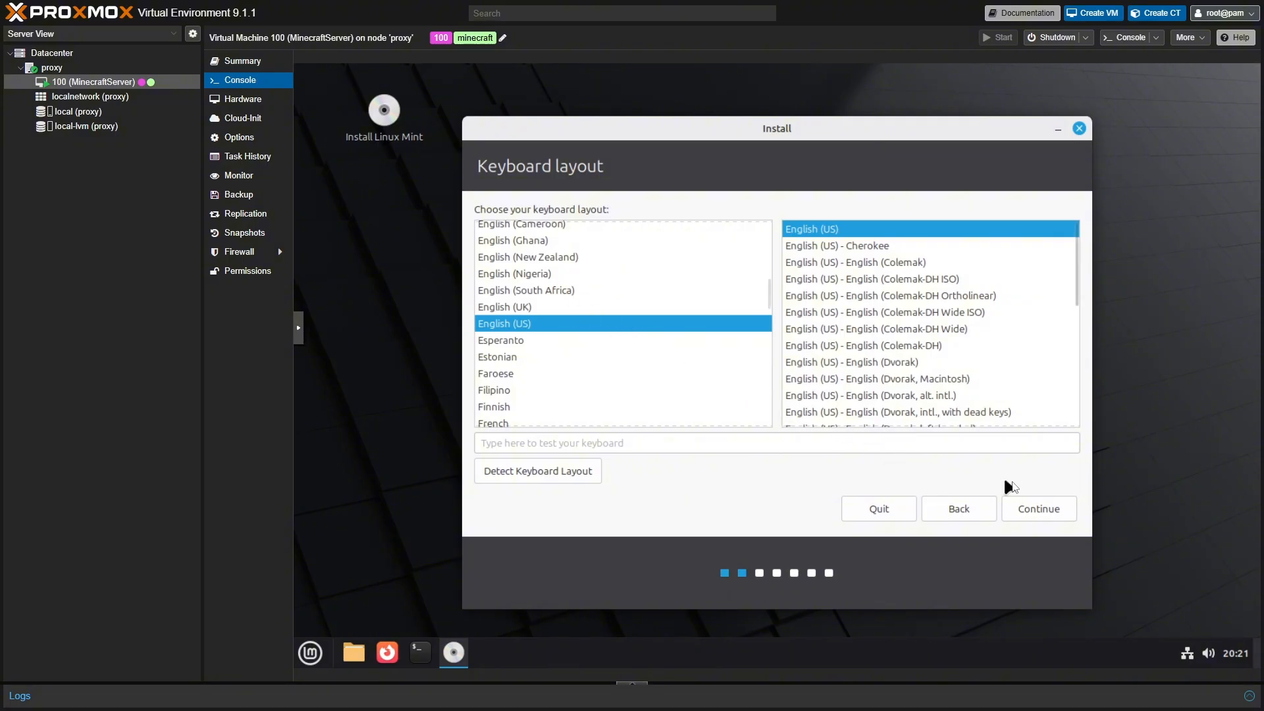
pyautogui.click(553, 307)
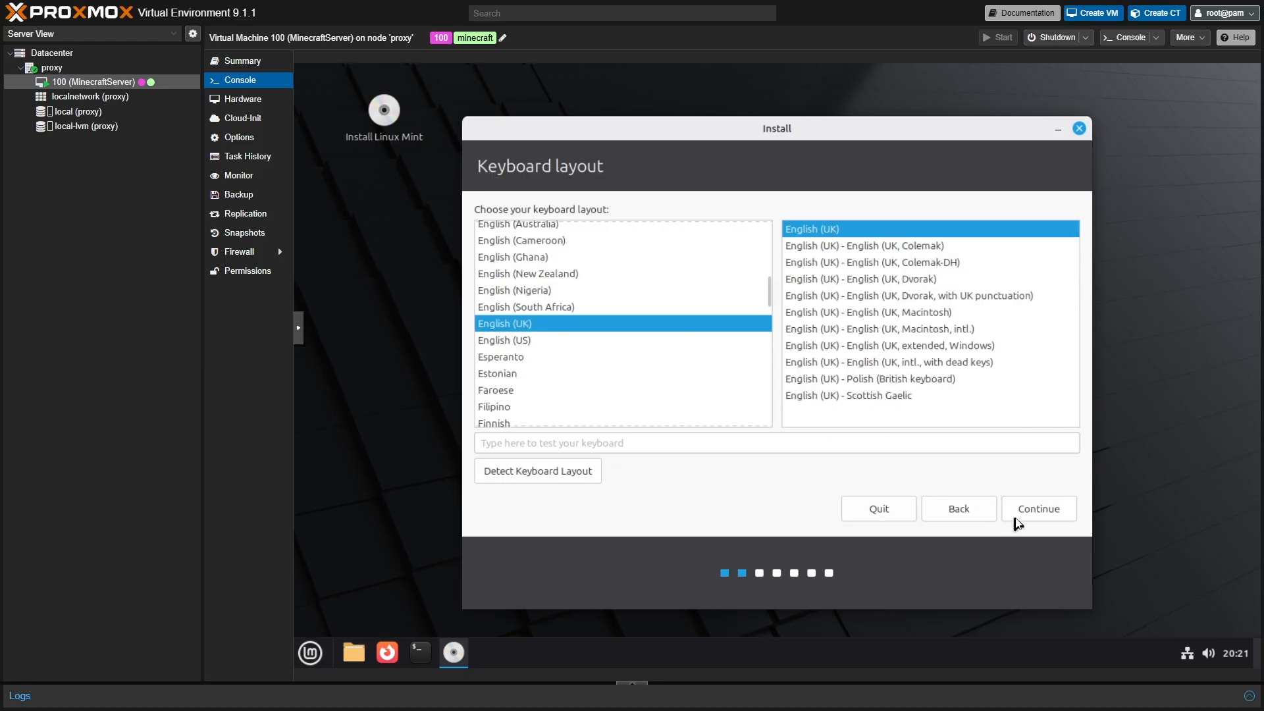
pyautogui.click(532, 342)
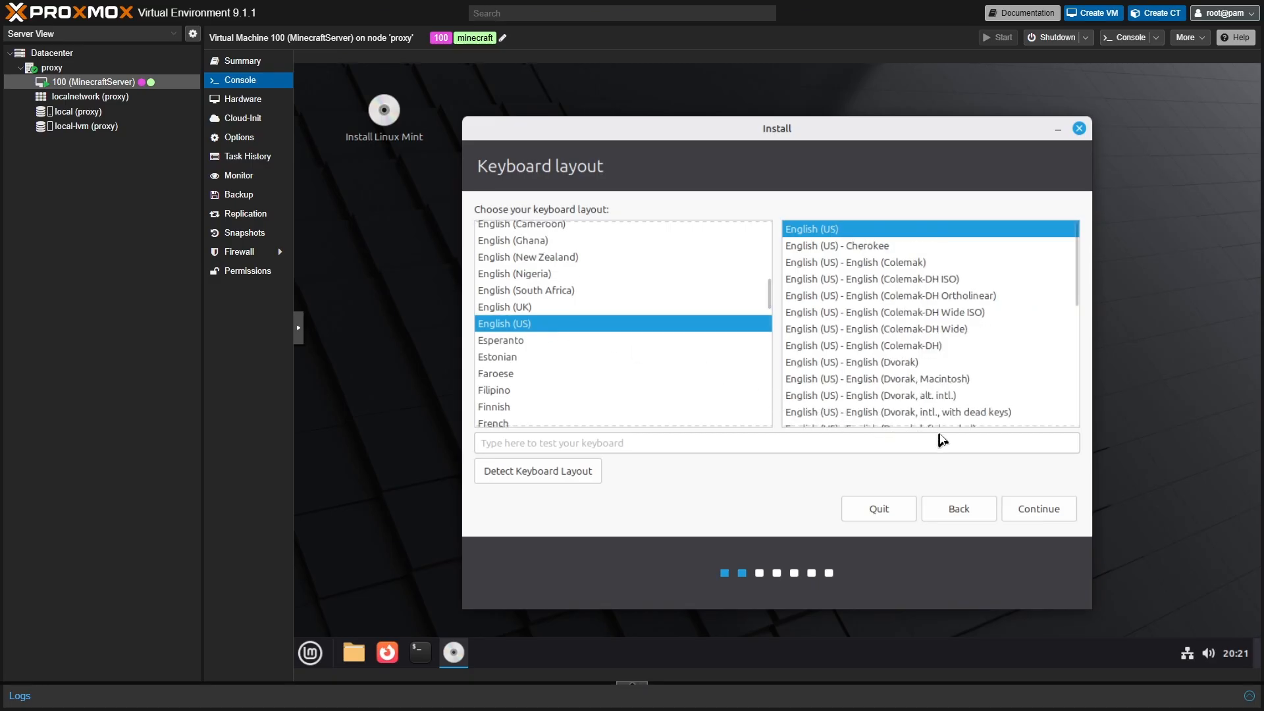
pyautogui.click(1053, 512)
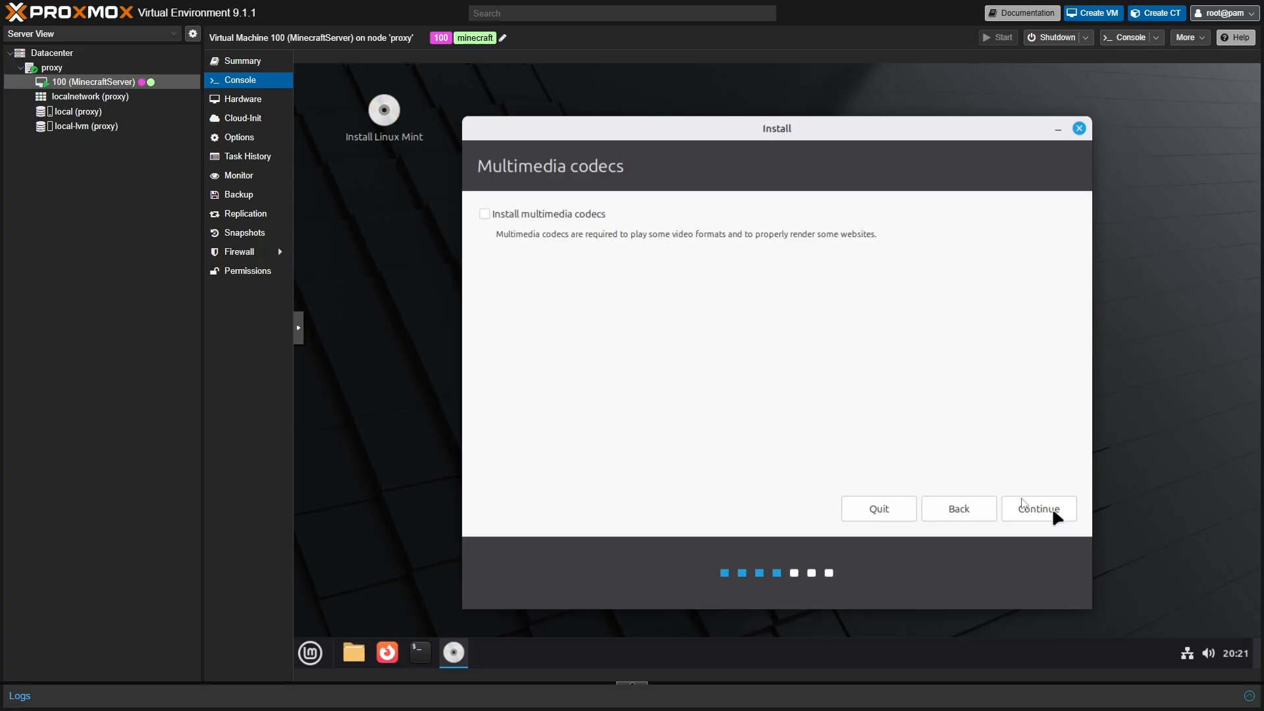
# - Include multimedia codecs and start the erase-disk installation to the write-changes confirmation
pyautogui.click(485, 214)
pyautogui.click(1043, 513)
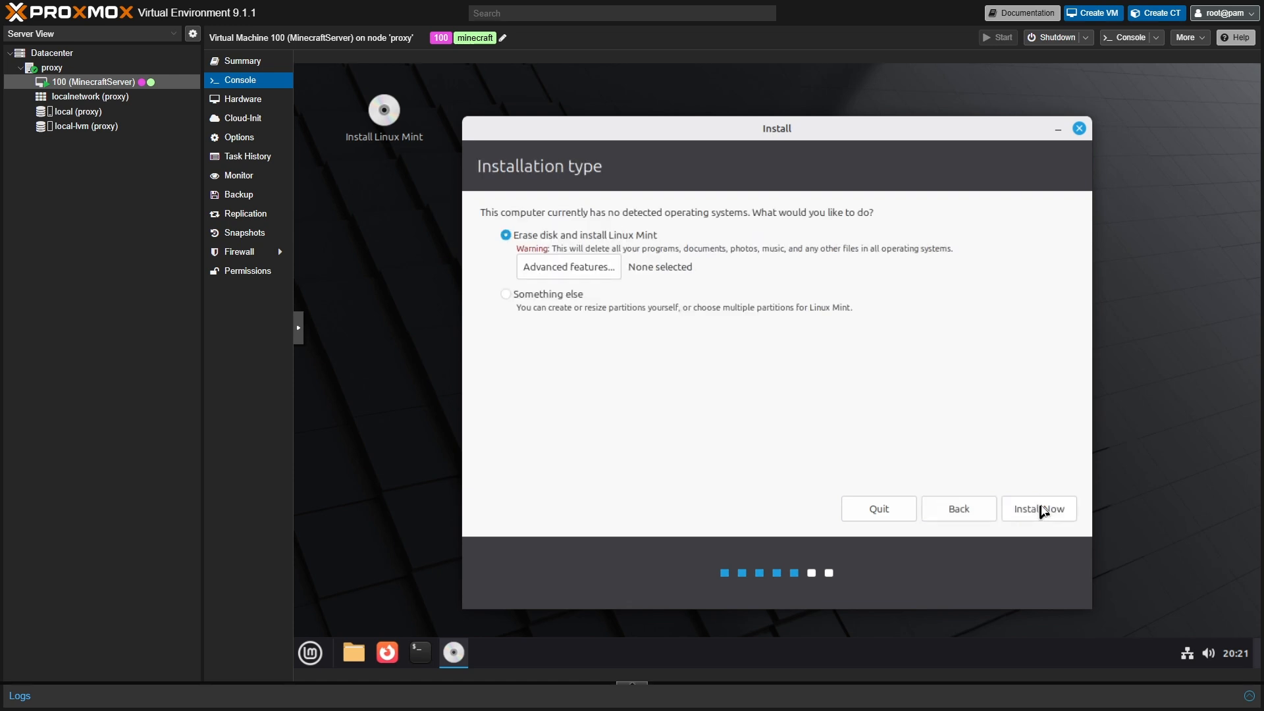
pyautogui.click(1038, 509)
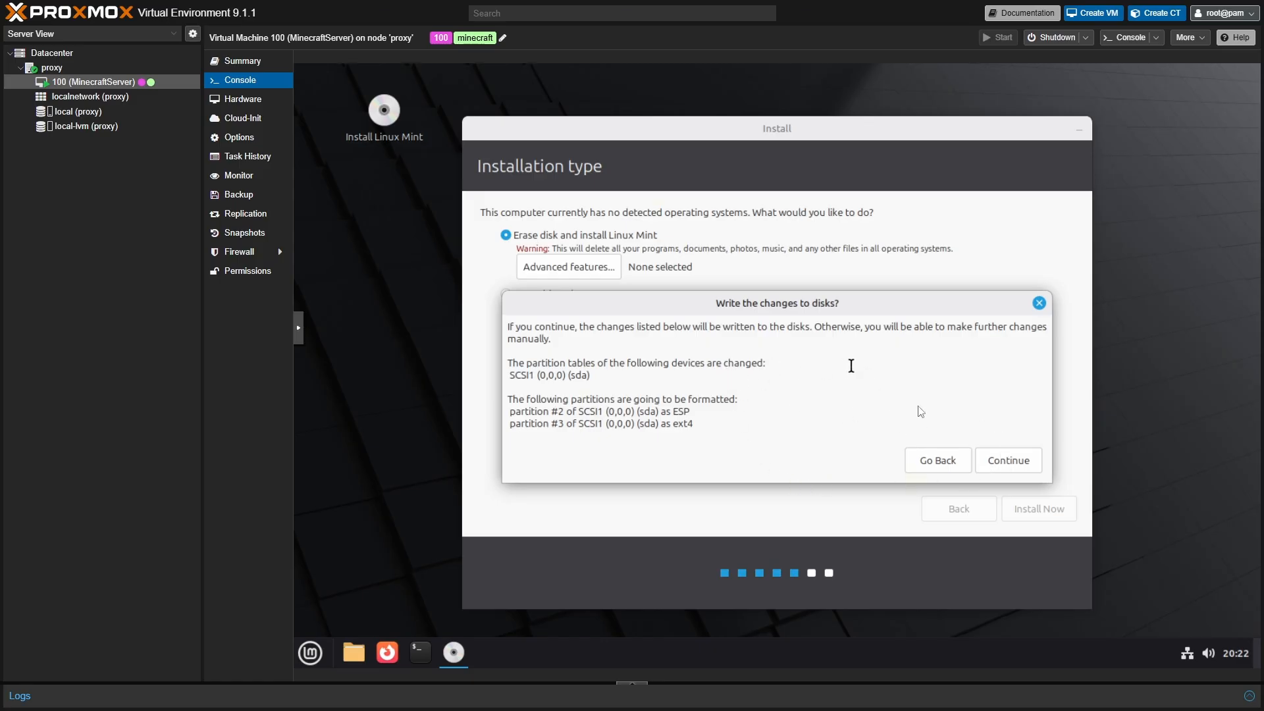
# - Write the partition changes to disk, then replace New York with Cape Town as the installer's time zone
pyautogui.click(999, 461)
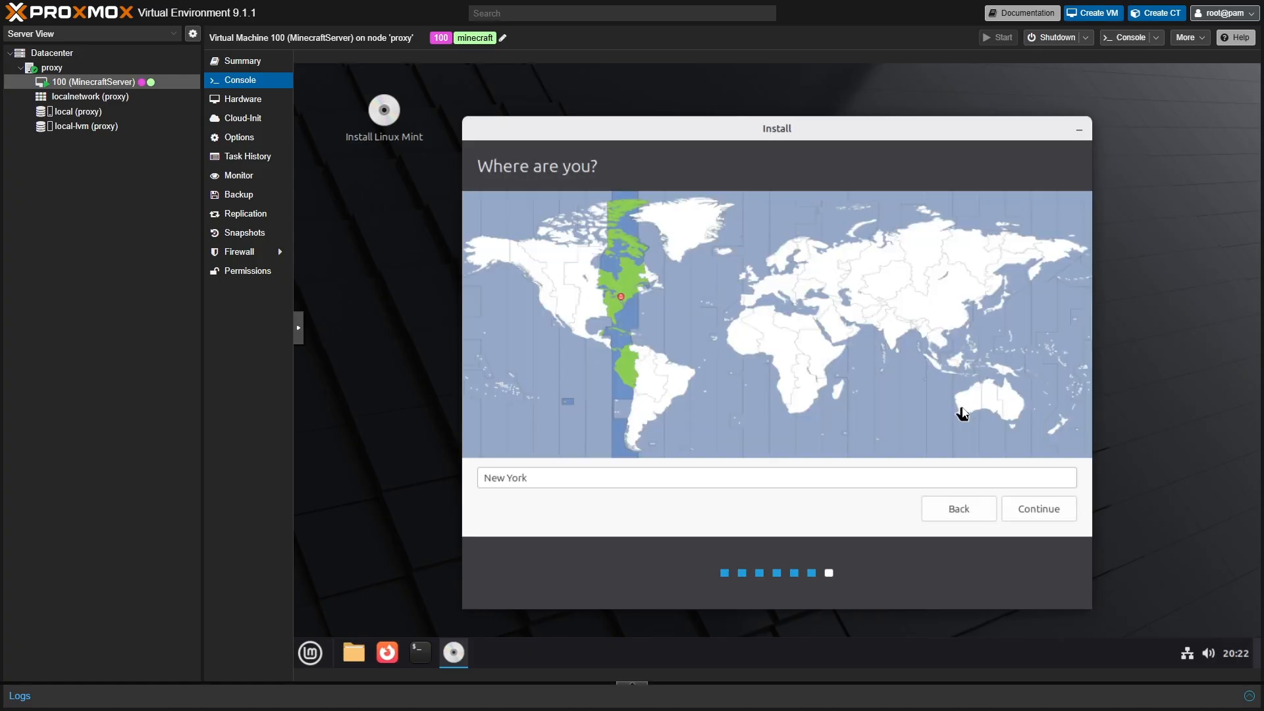
pyautogui.click(550, 479)
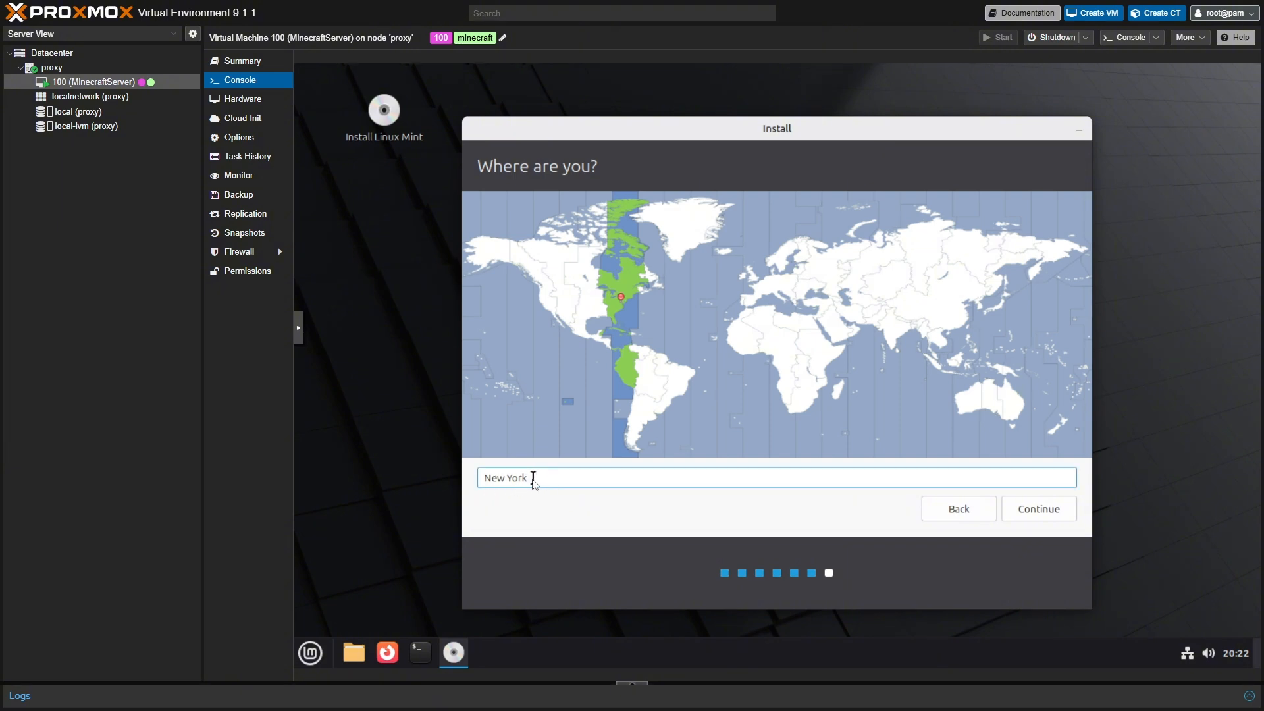
pyautogui.moveTo(527, 479); pyautogui.dragTo(485, 482)
pyautogui.write('cape')
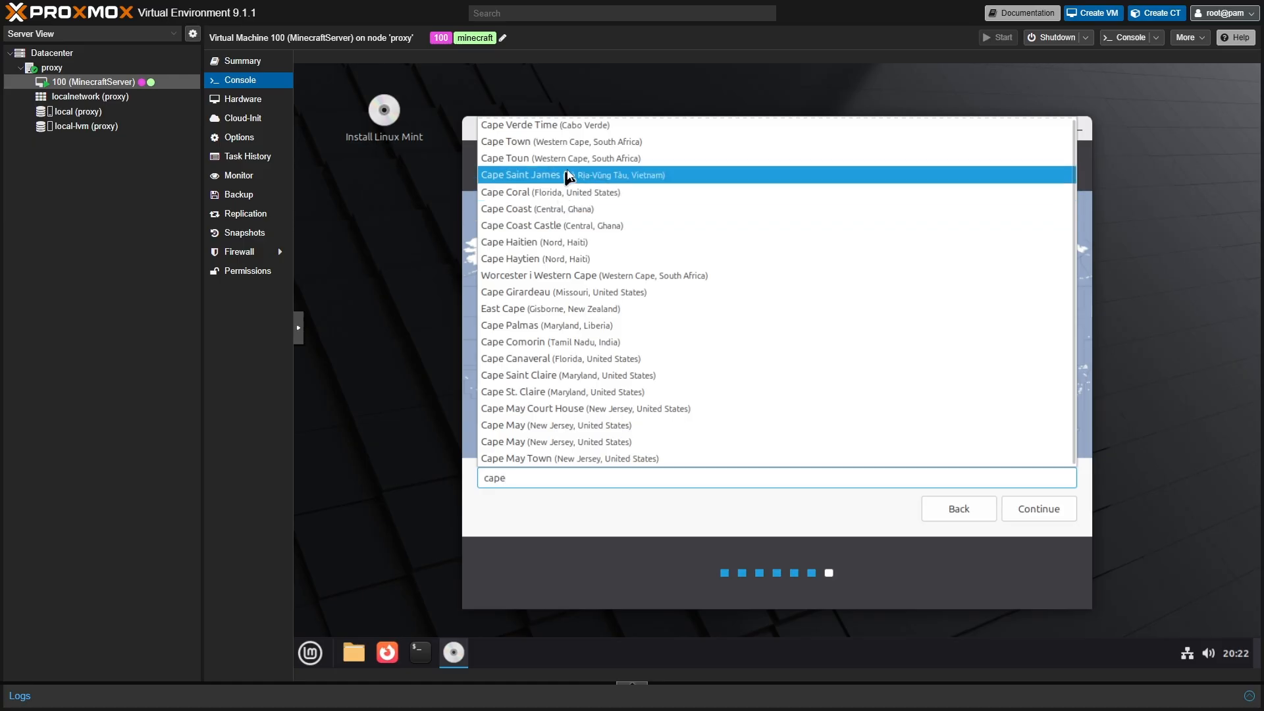
pyautogui.click(569, 150)
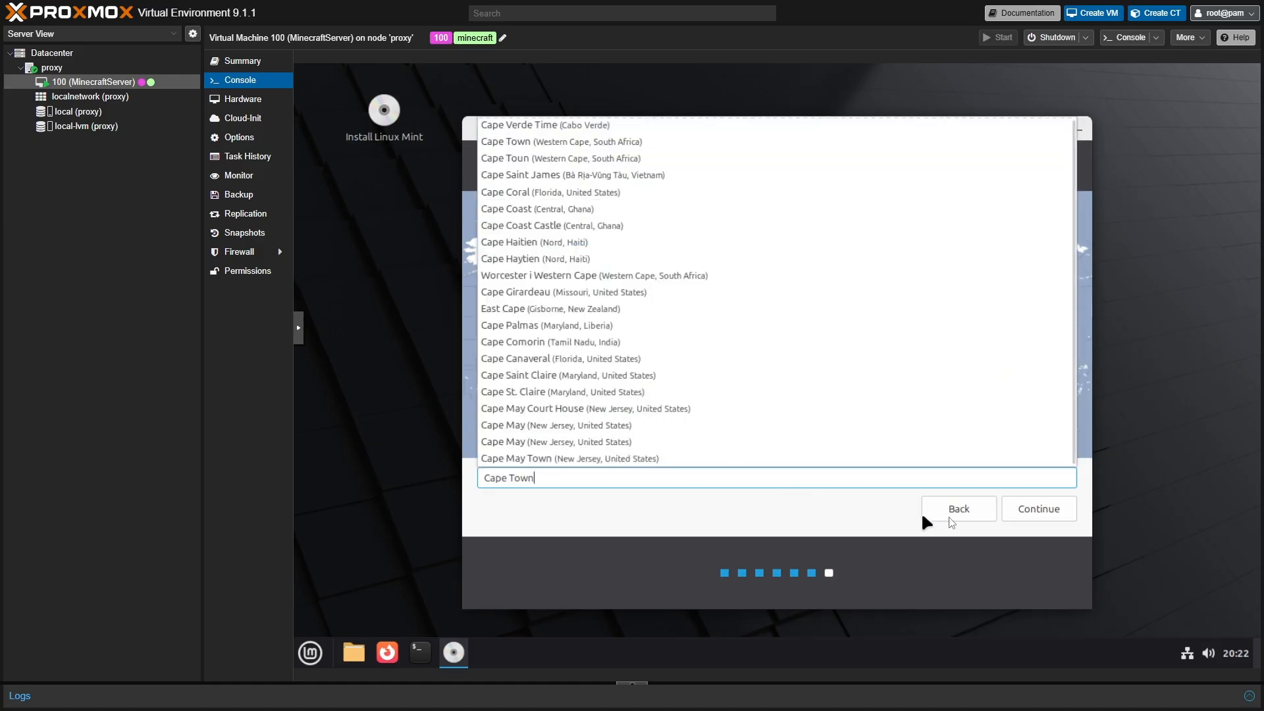
pyautogui.click(622, 598)
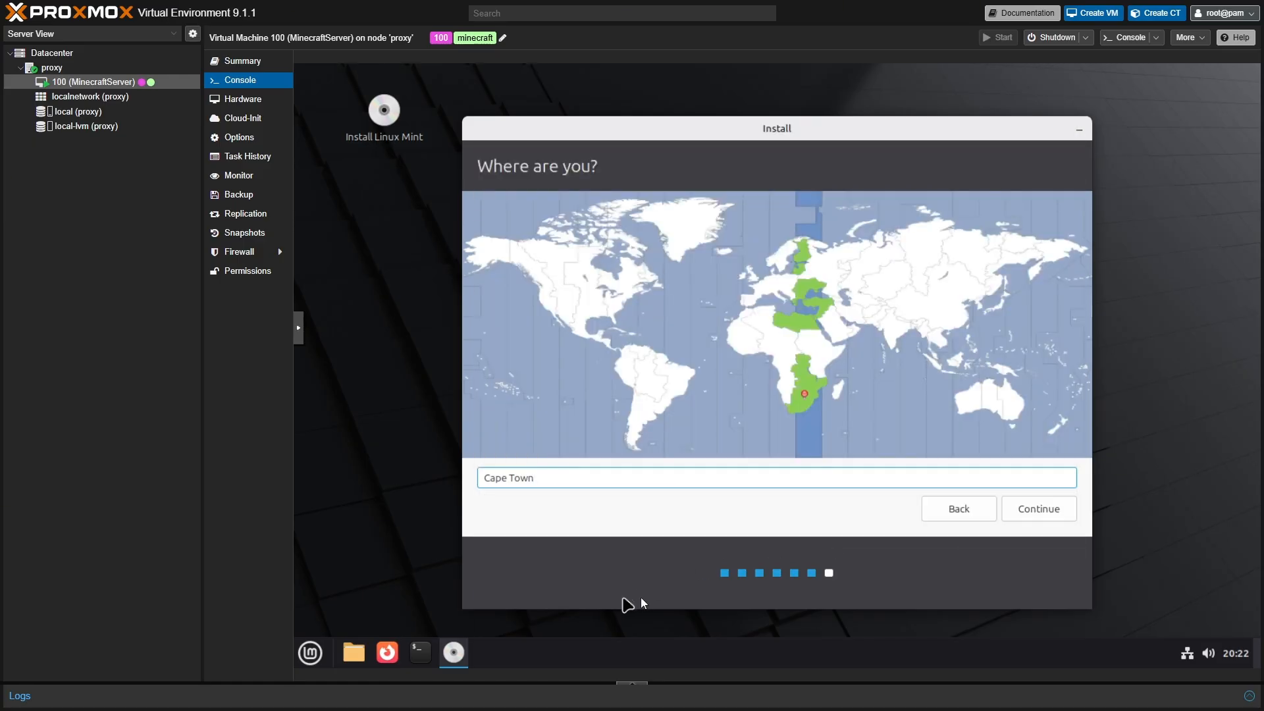
pyautogui.click(1020, 516)
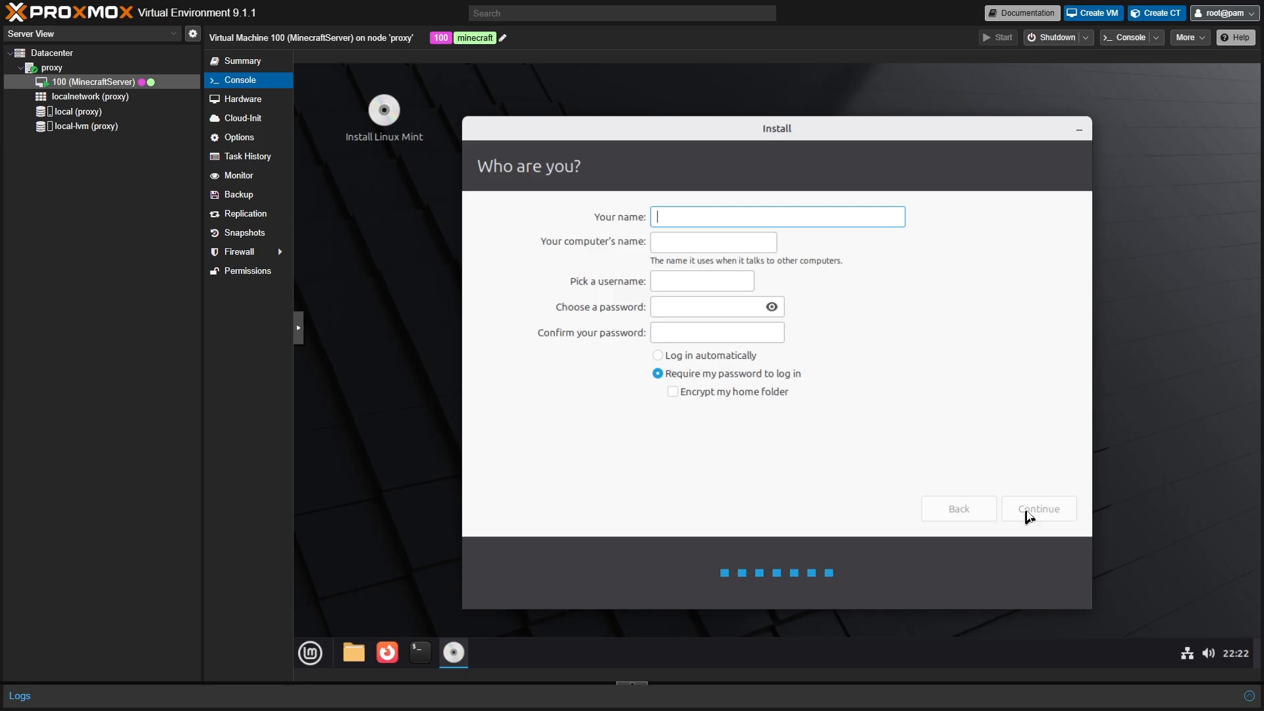
pyautogui.write('m')
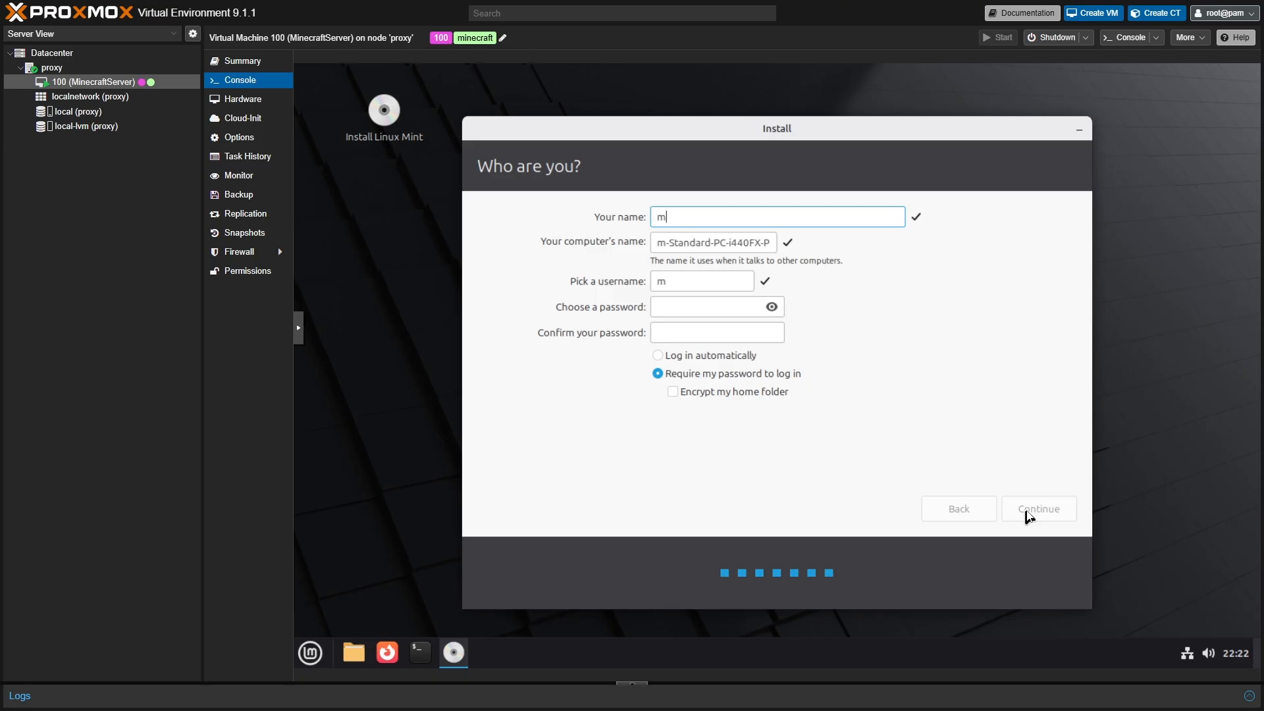
pyautogui.write('inecr')
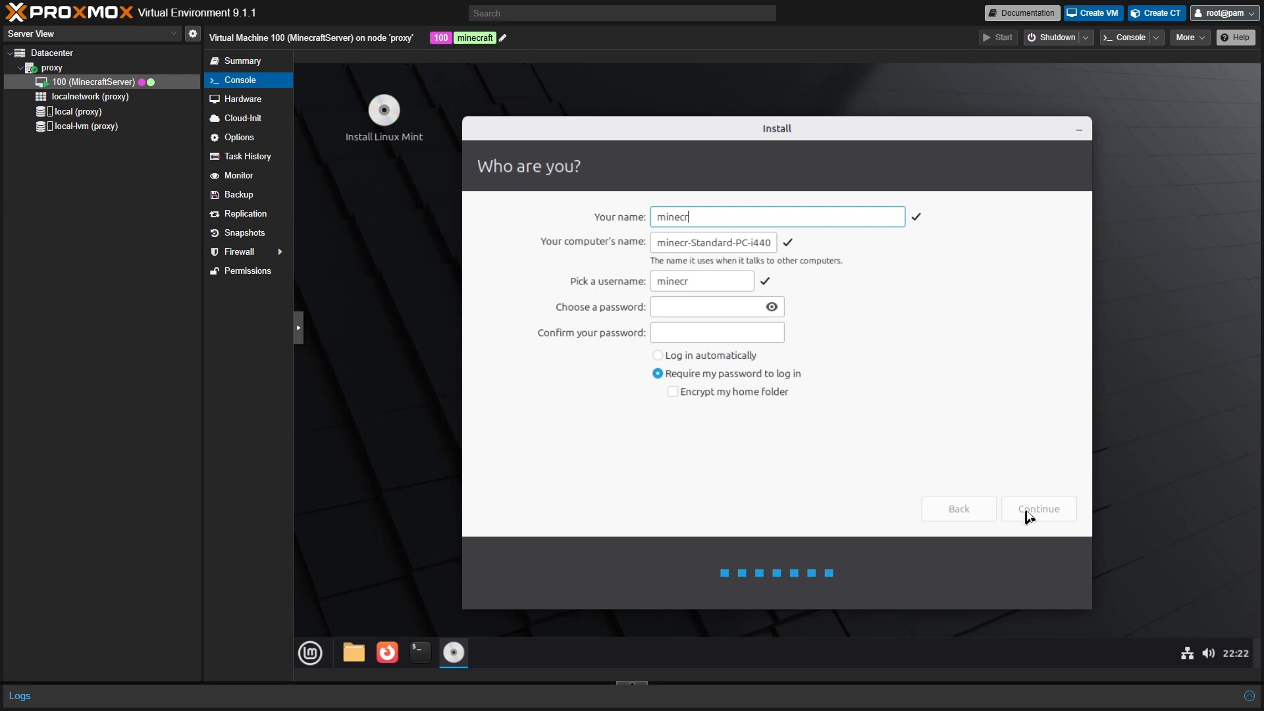
pyautogui.write('afty')
pyautogui.click(696, 307)
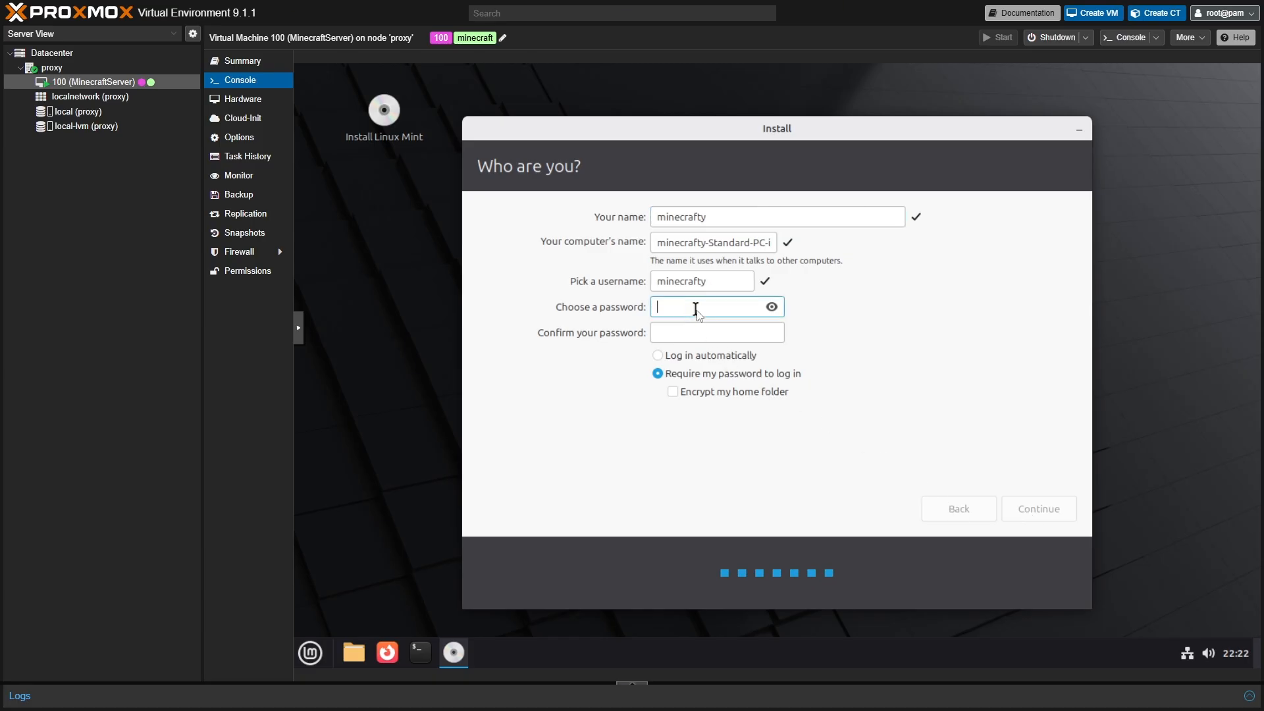
pyautogui.write('minecra')
pyautogui.click(673, 332)
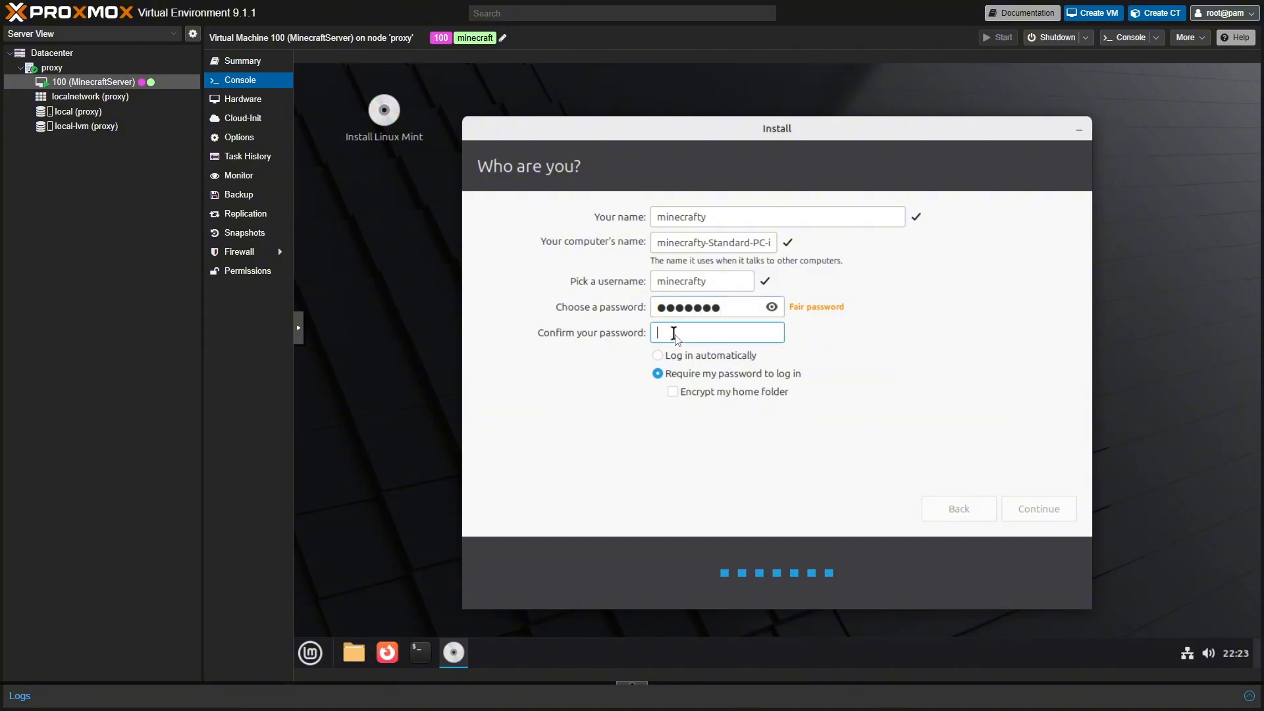
pyautogui.write('minecra')
pyautogui.click(657, 356)
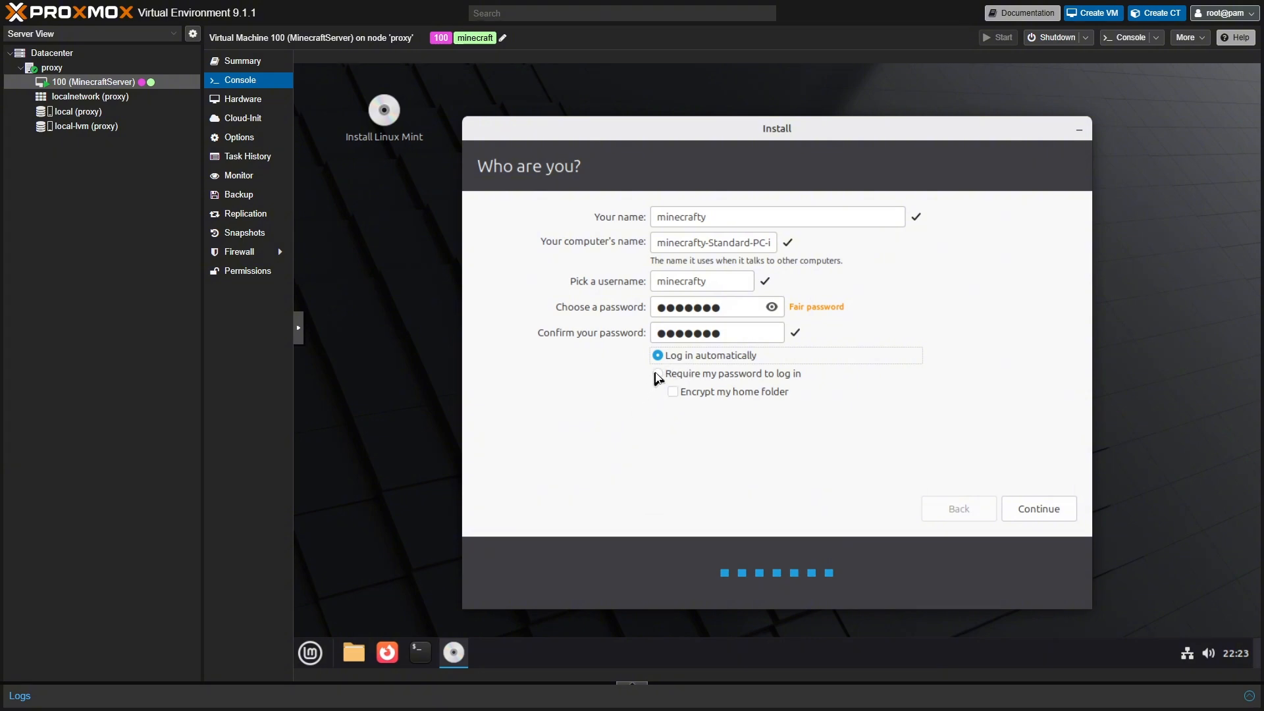
pyautogui.click(657, 374)
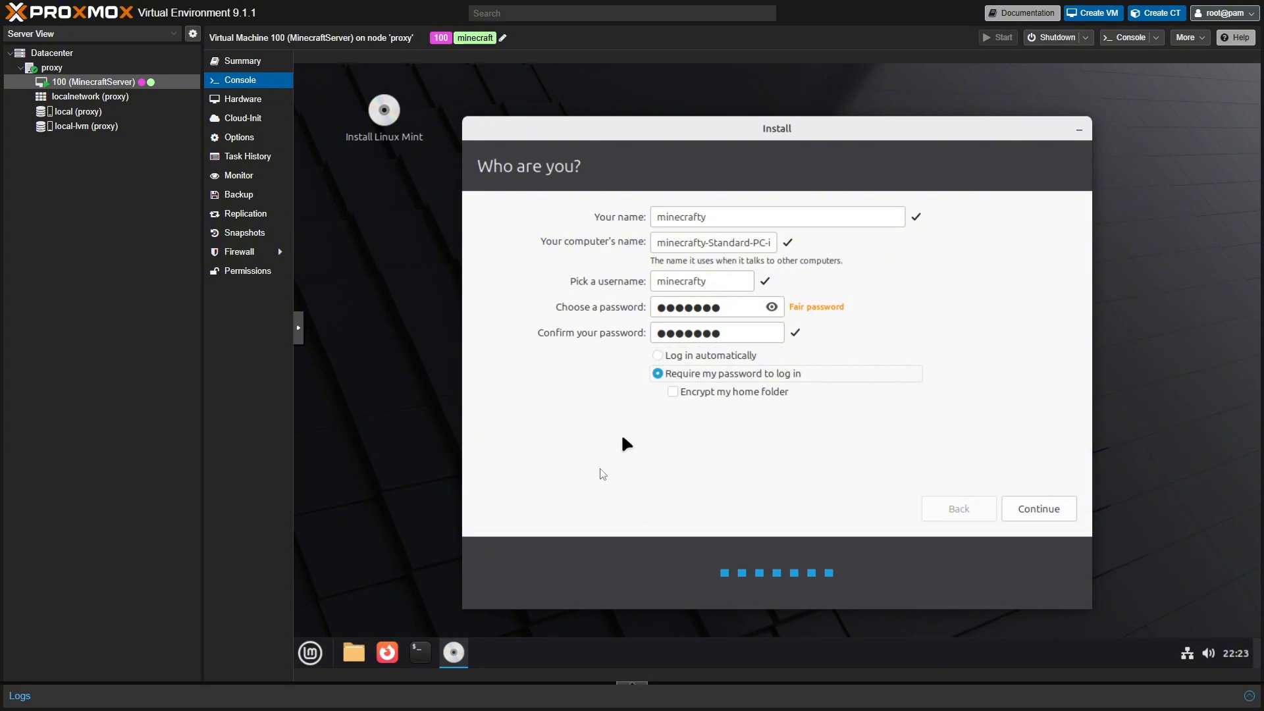
# - Start the installation and expand the 'Copying files...' progress details
pyautogui.click(1057, 510)
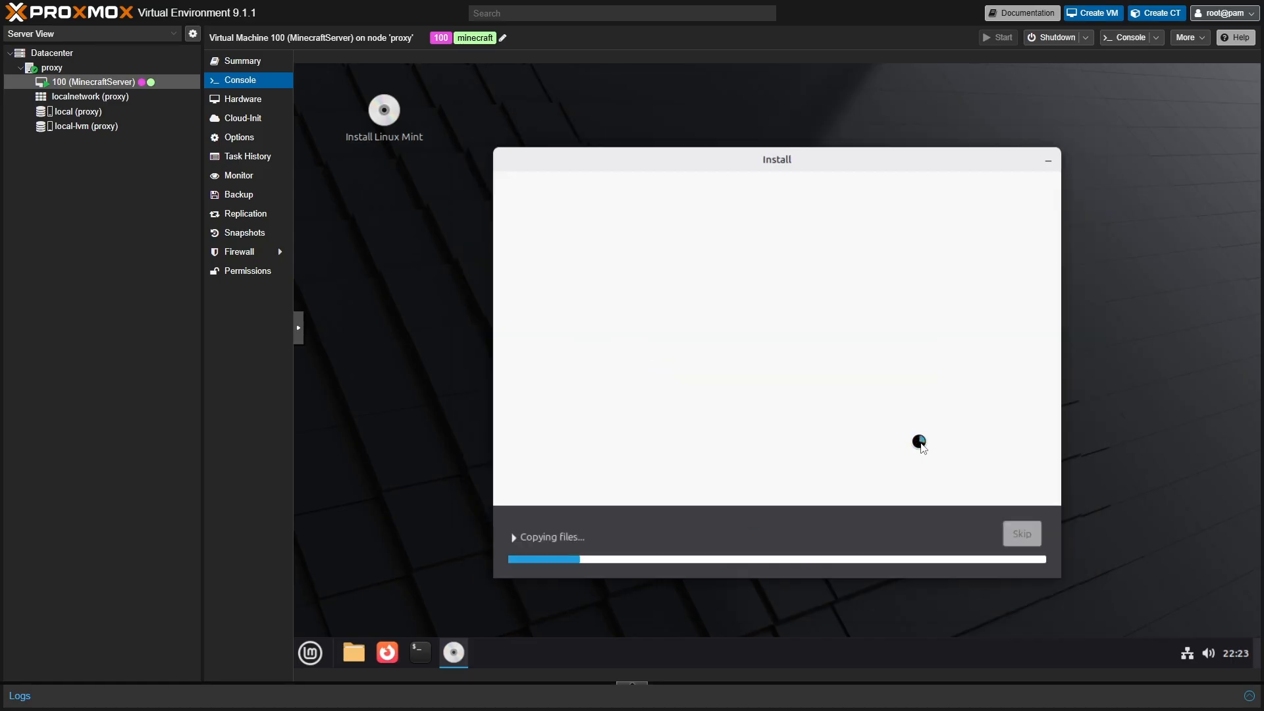
pyautogui.click(549, 536)
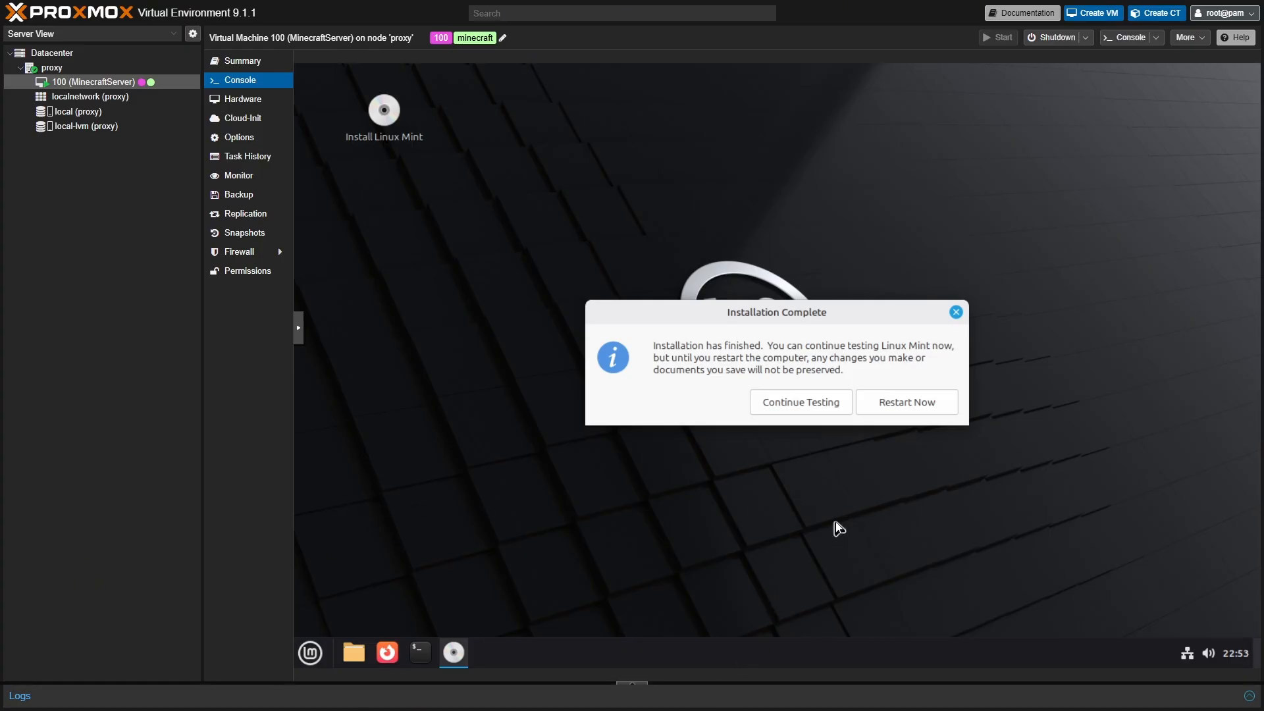
# - Restart into the installed Linux Mint and log in with the account password
pyautogui.click(910, 401)
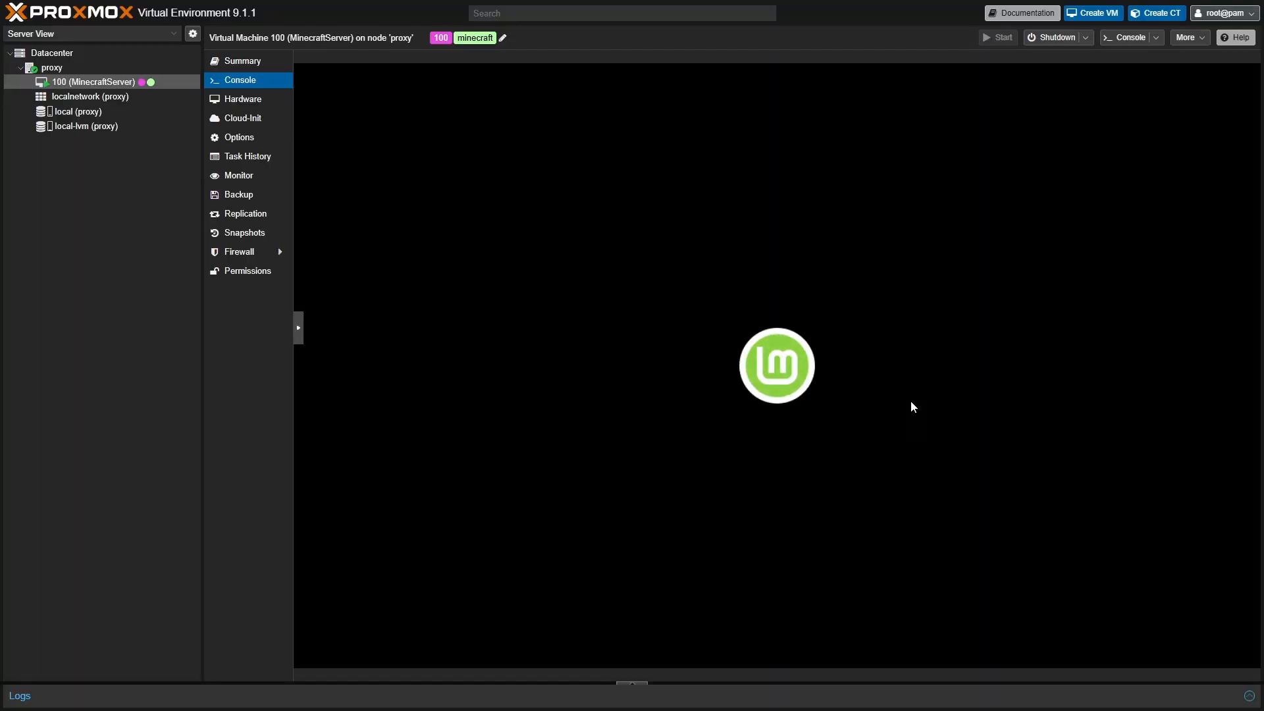
pyautogui.press('Return')
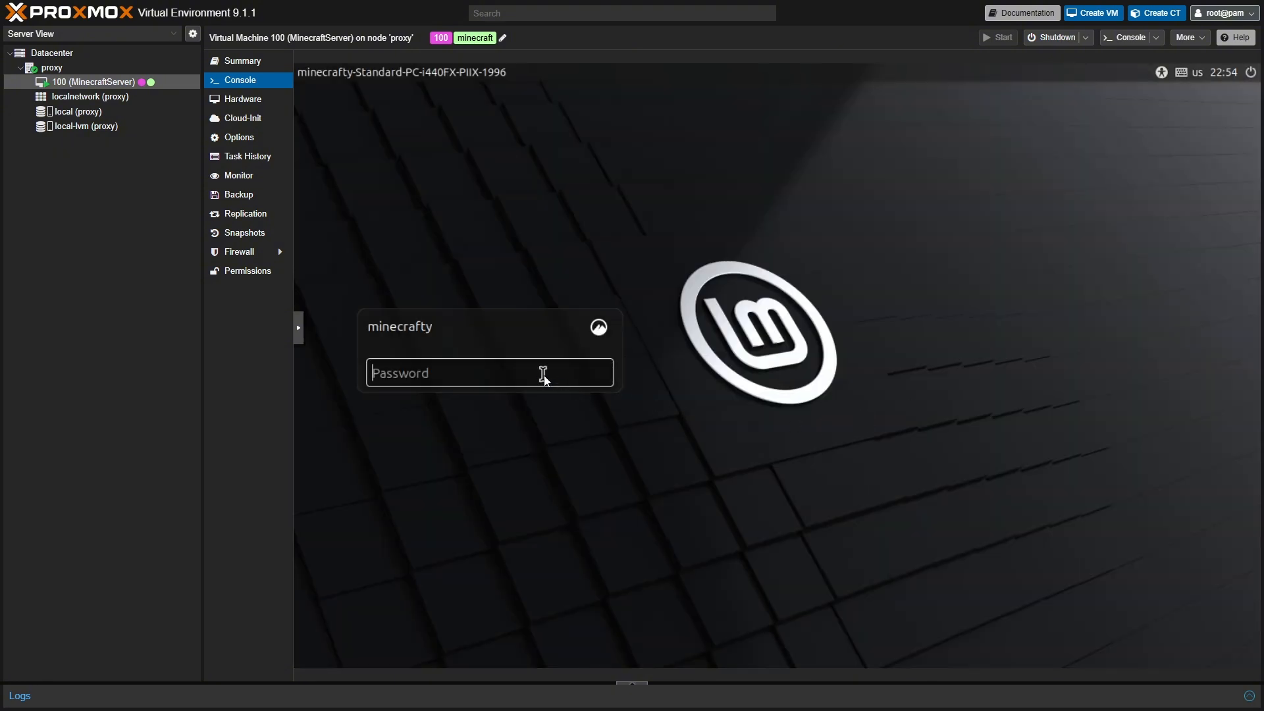
pyautogui.click(543, 375)
pyautogui.write('******')
pyautogui.press('Return')
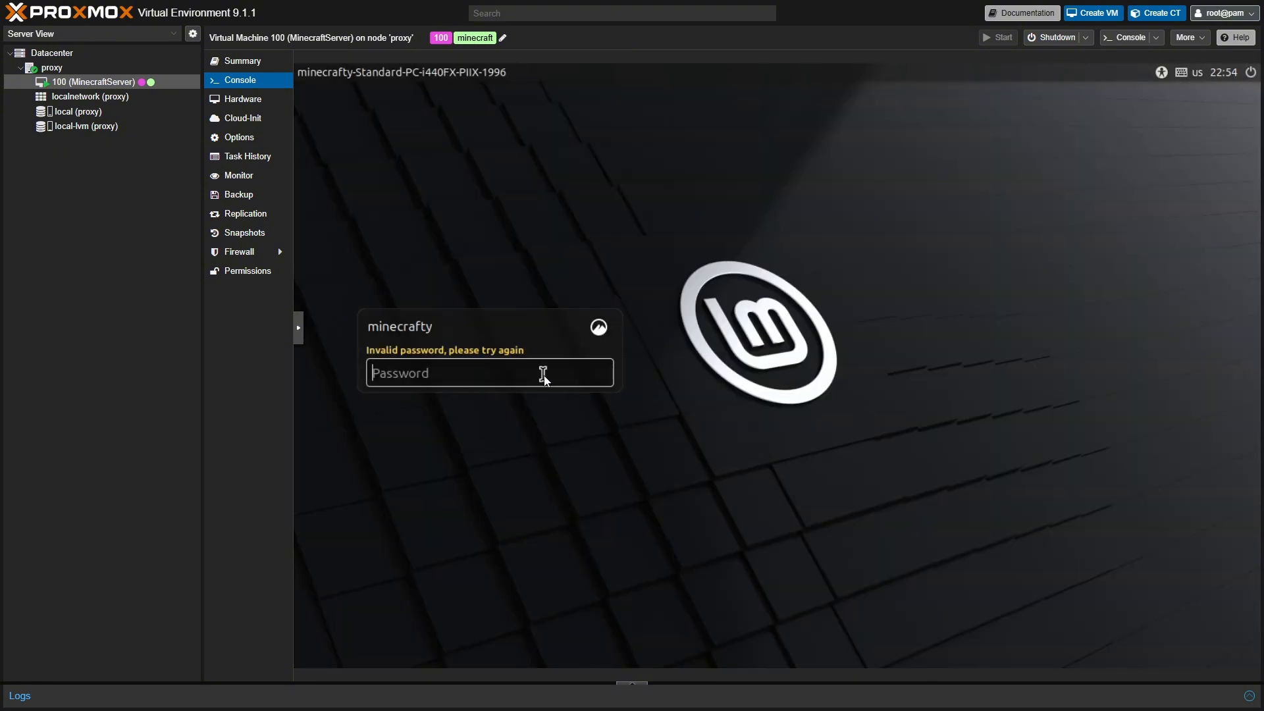
pyautogui.write('******')
pyautogui.press('Return')
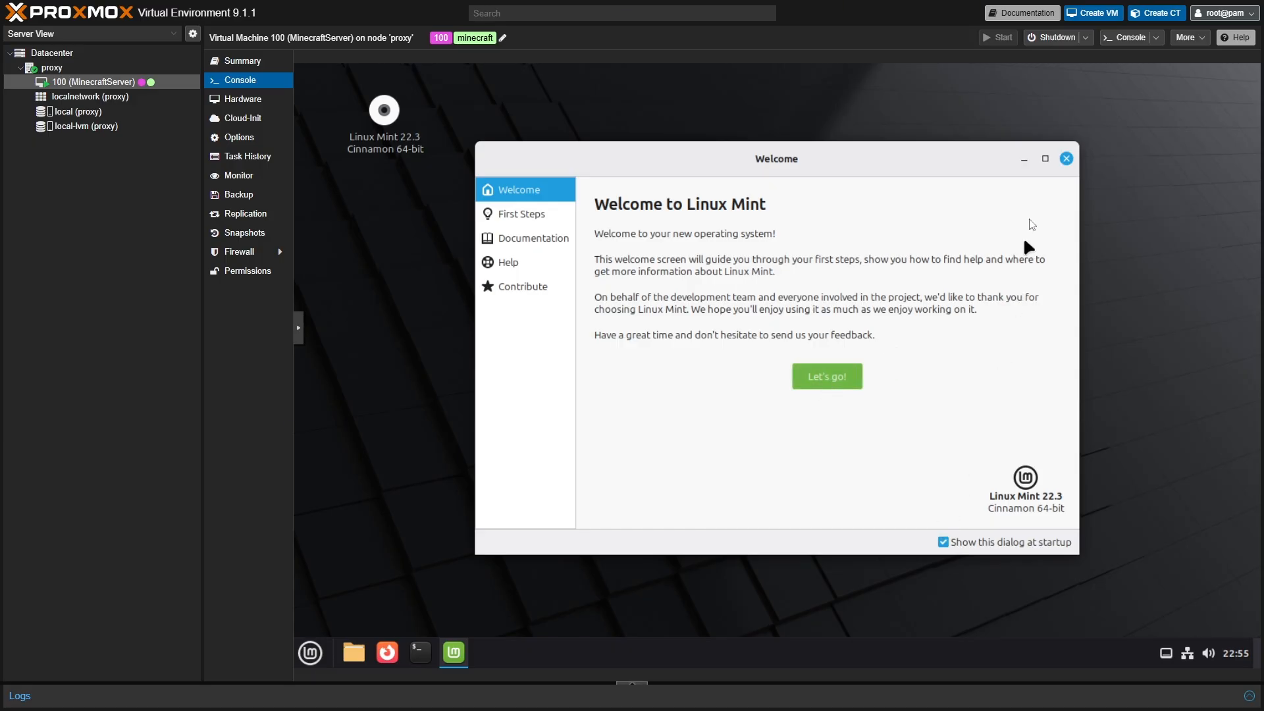
# - Close the Welcome window and run 'sudo apt update' then 'sudo apt upgrade' in a Terminal
pyautogui.click(1066, 160)
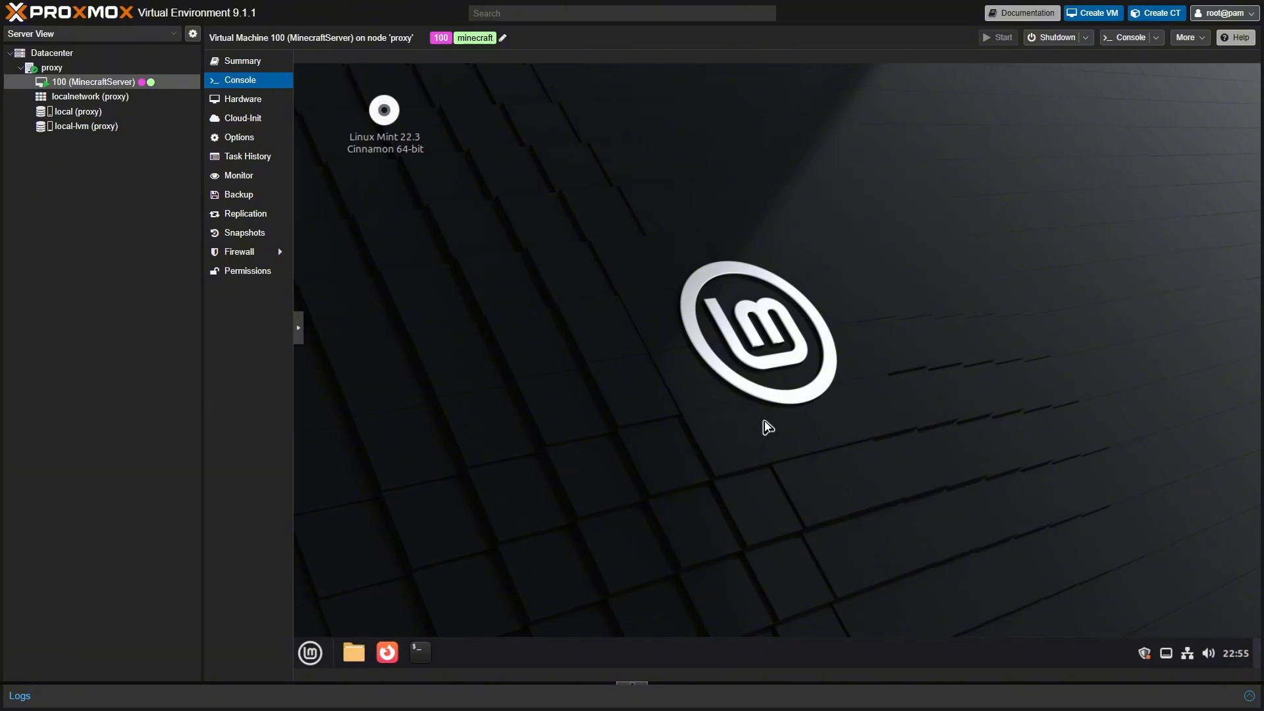
pyautogui.click(432, 652)
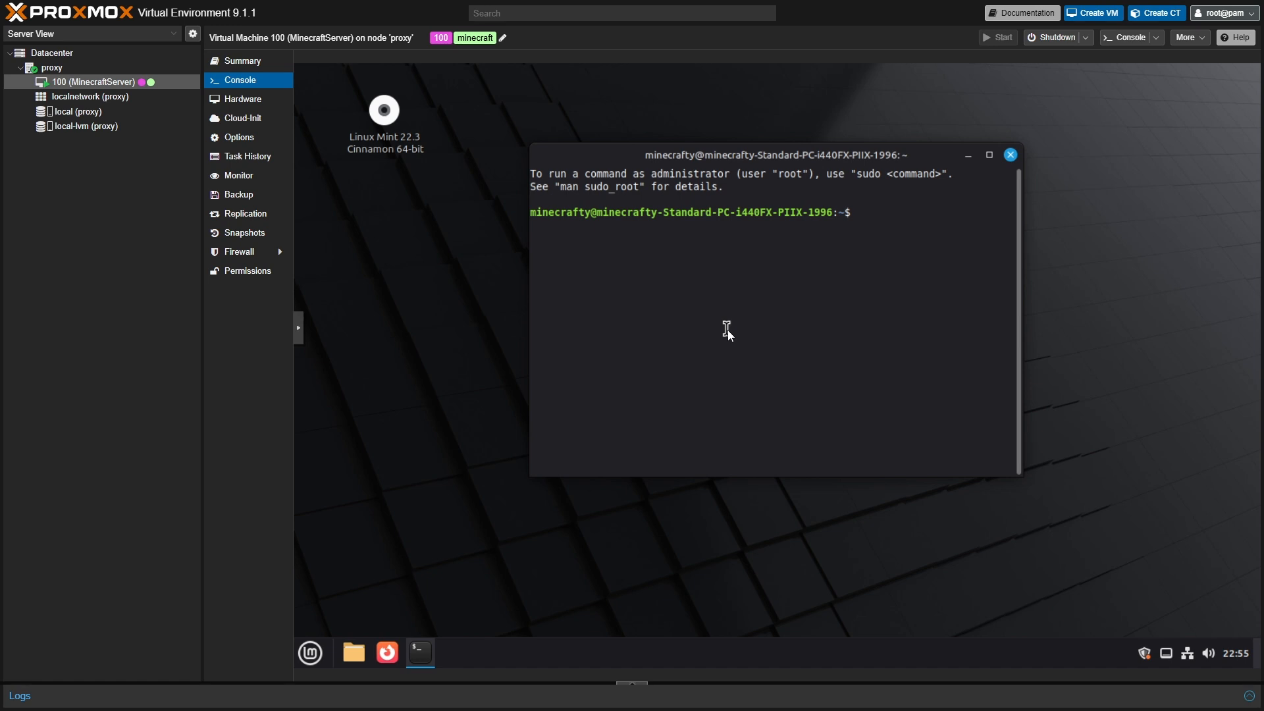
pyautogui.write('sudo apt update')
pyautogui.press('Return')
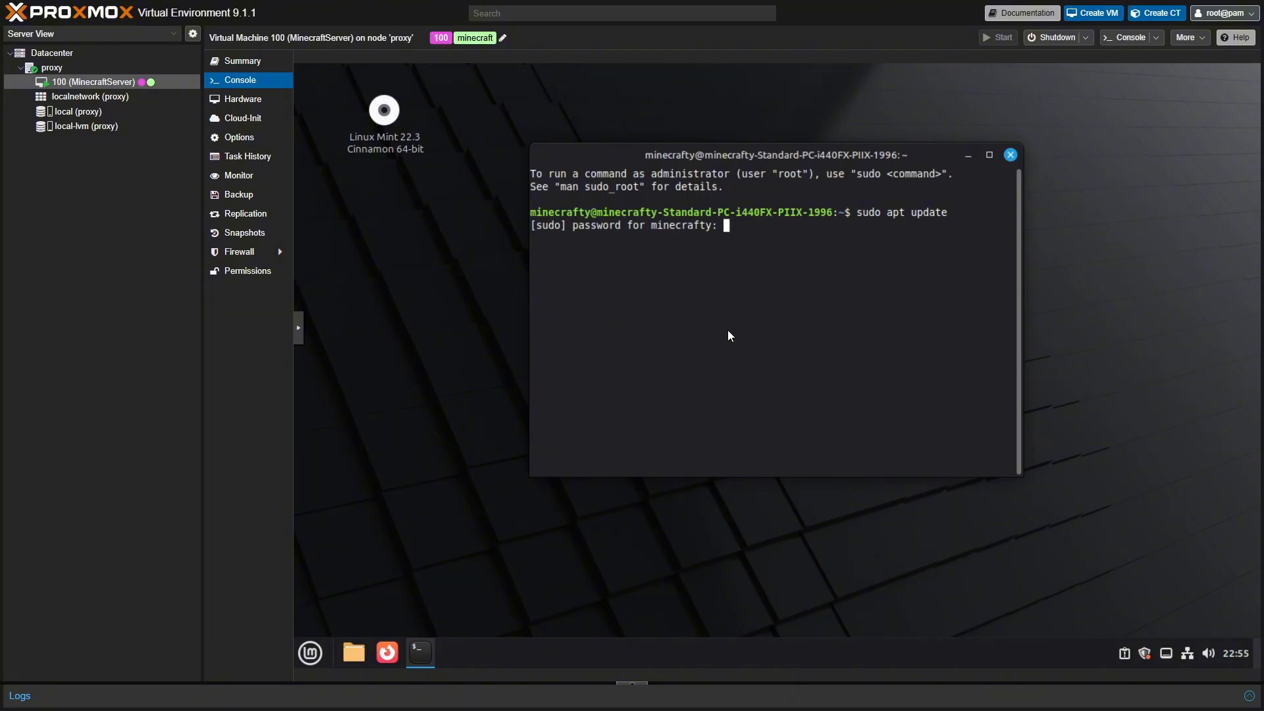
pyautogui.write('*******')
pyautogui.press('Return')
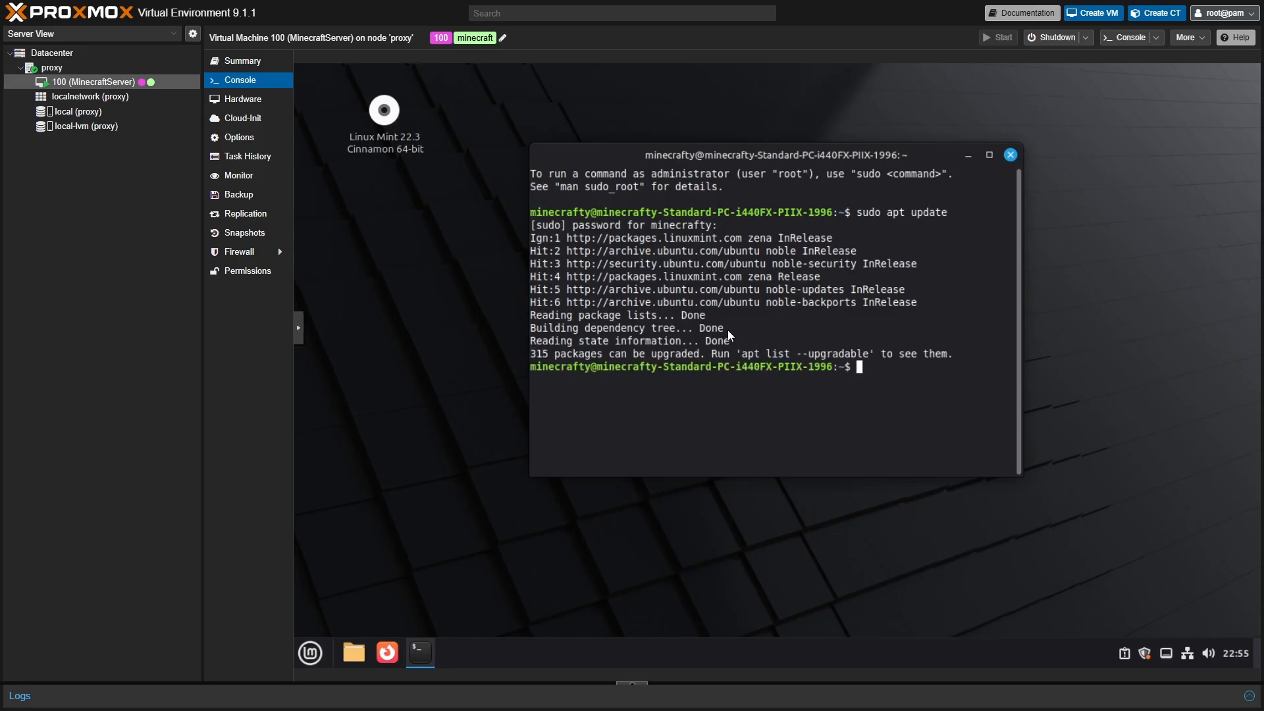
pyautogui.write('sudo apt upgrade')
pyautogui.press('Return')
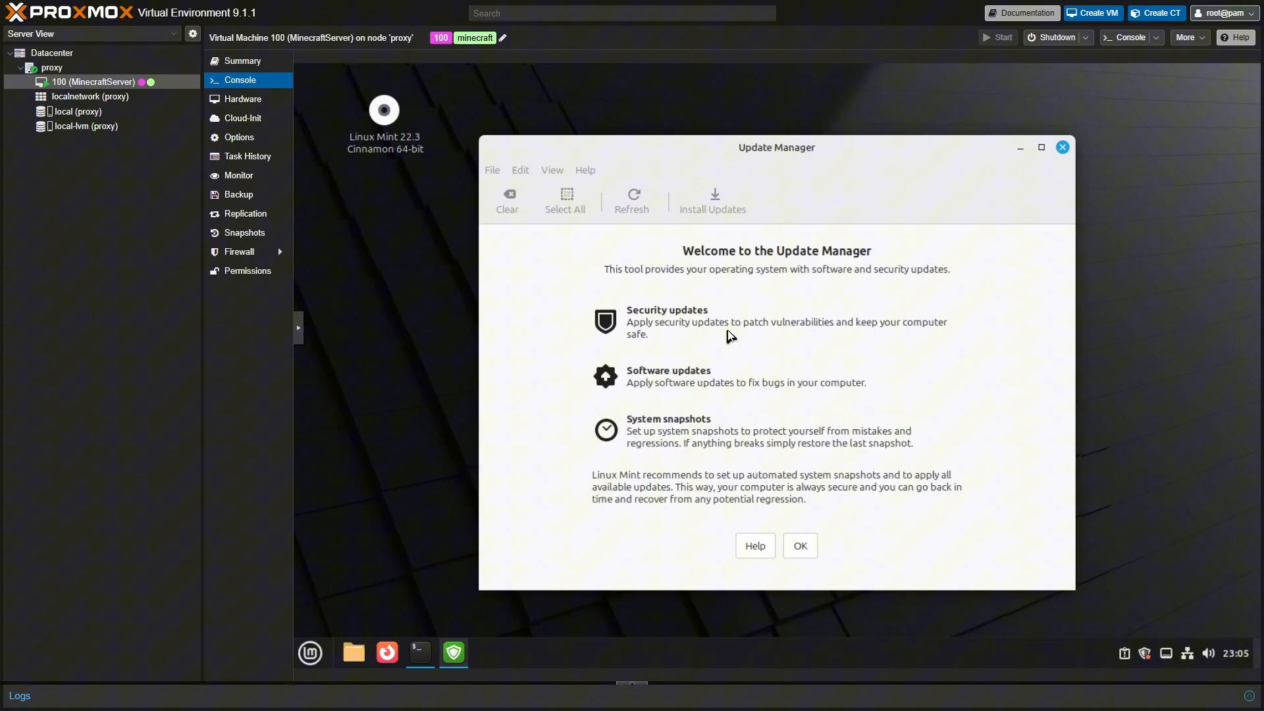
# - Dismiss the Update Manager's welcome page and mirror notice, then minimize it, leaving the terminal upgrading
pyautogui.click(800, 545)
pyautogui.click(420, 652)
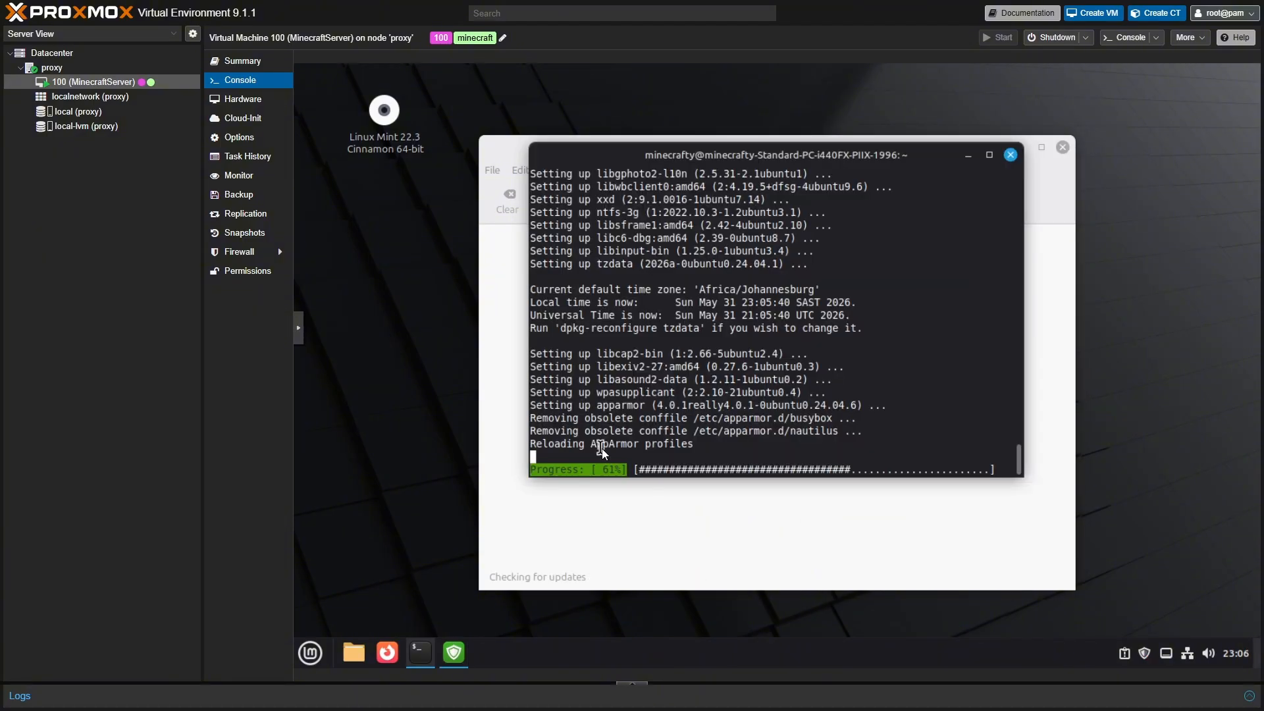
pyautogui.click(1040, 243)
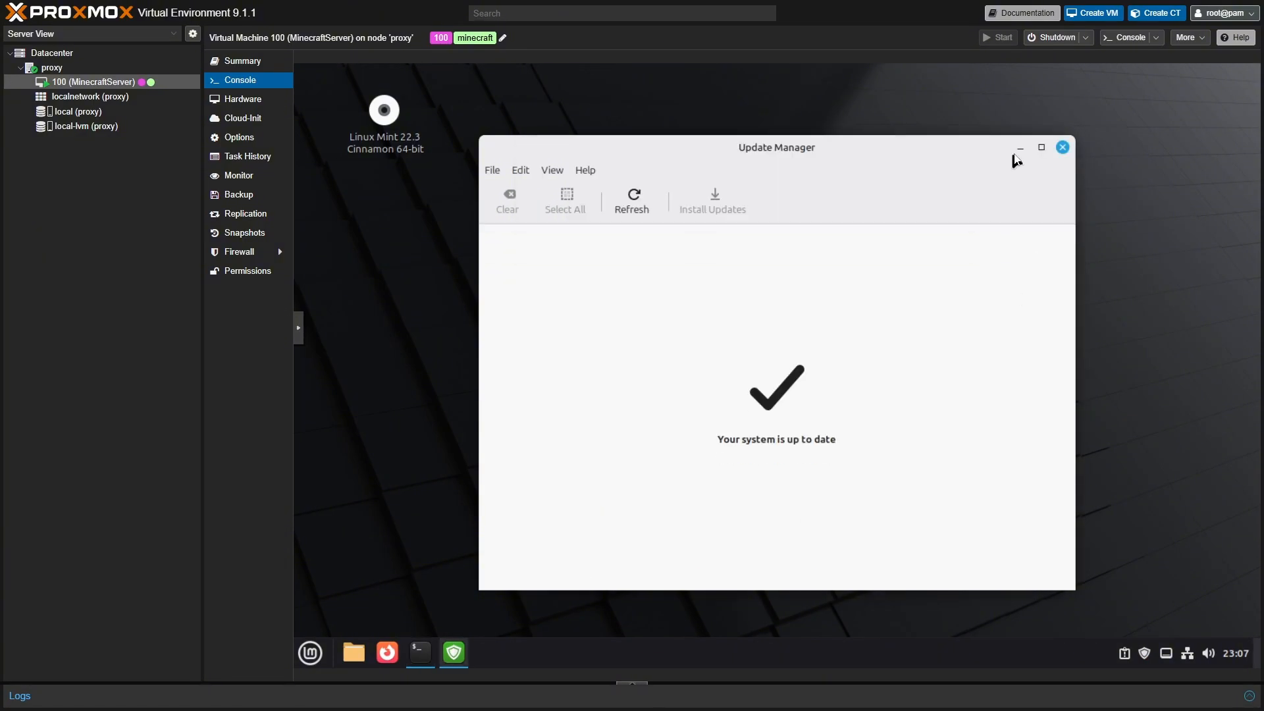
pyautogui.click(1021, 147)
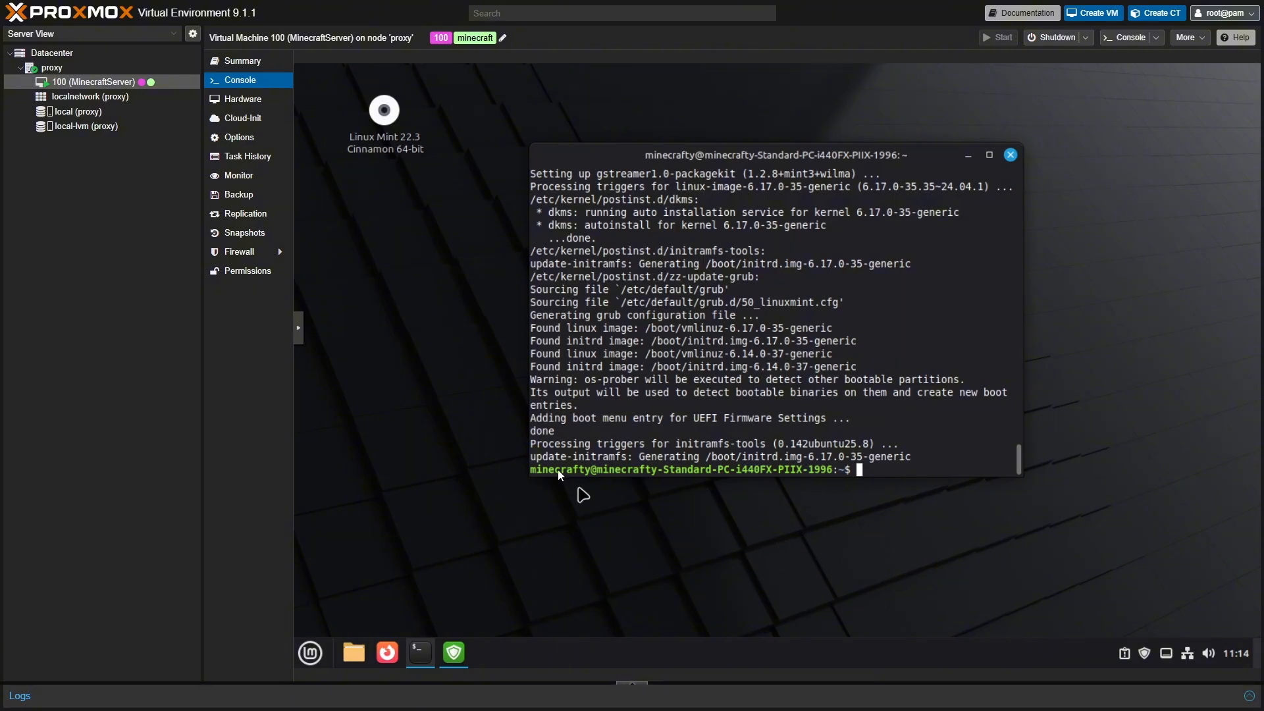
# - Create a desktop folder from the right-click menu and name it 'minecraft server'
pyautogui.rightClick(437, 277)
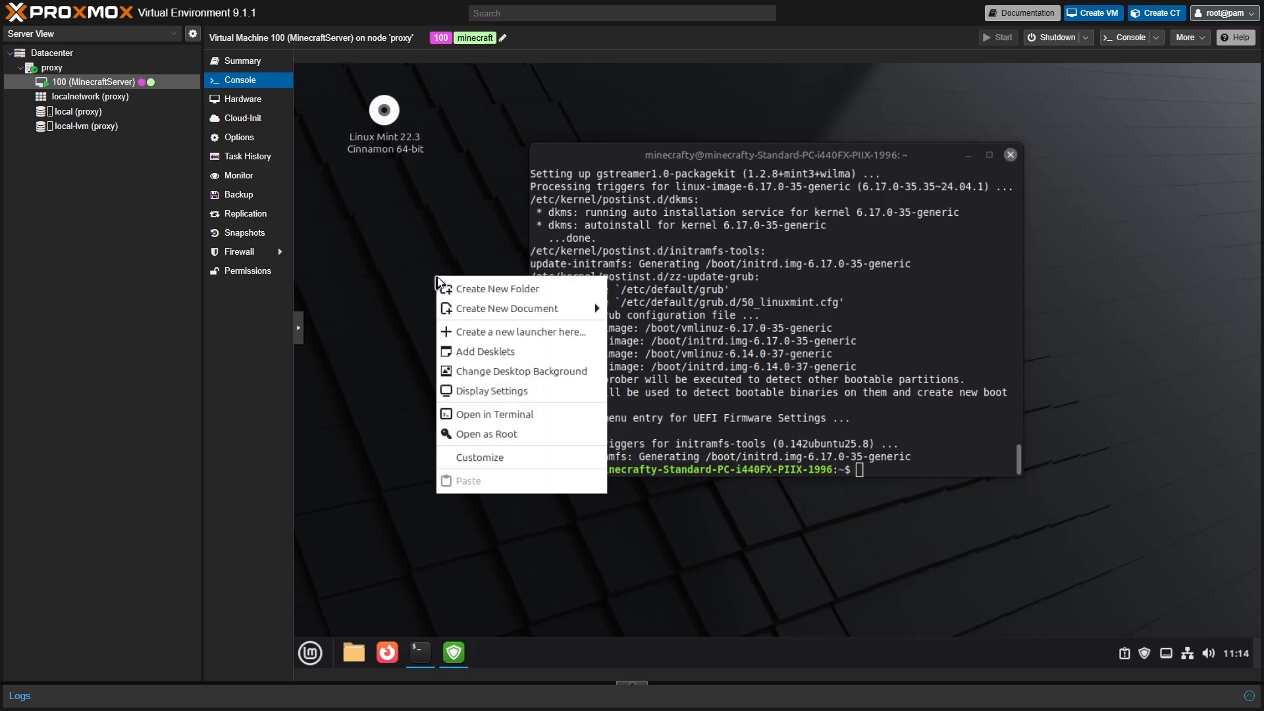
pyautogui.click(474, 290)
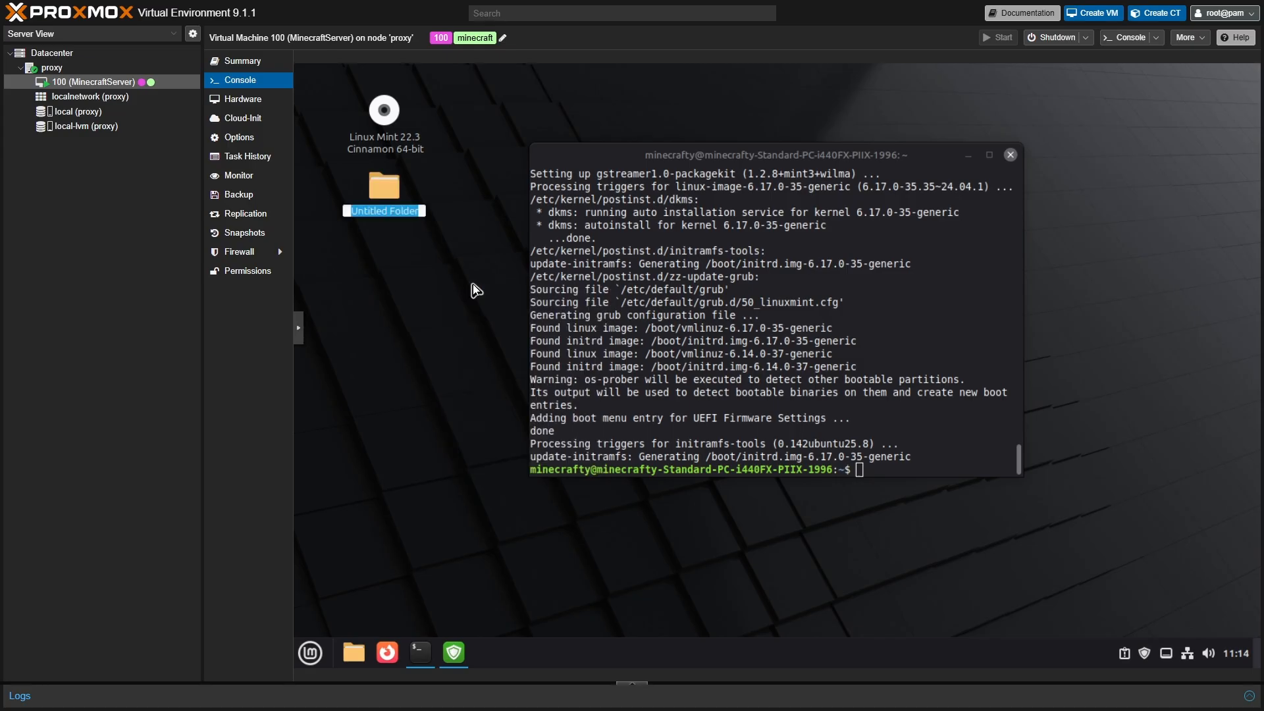
pyautogui.write('mine')
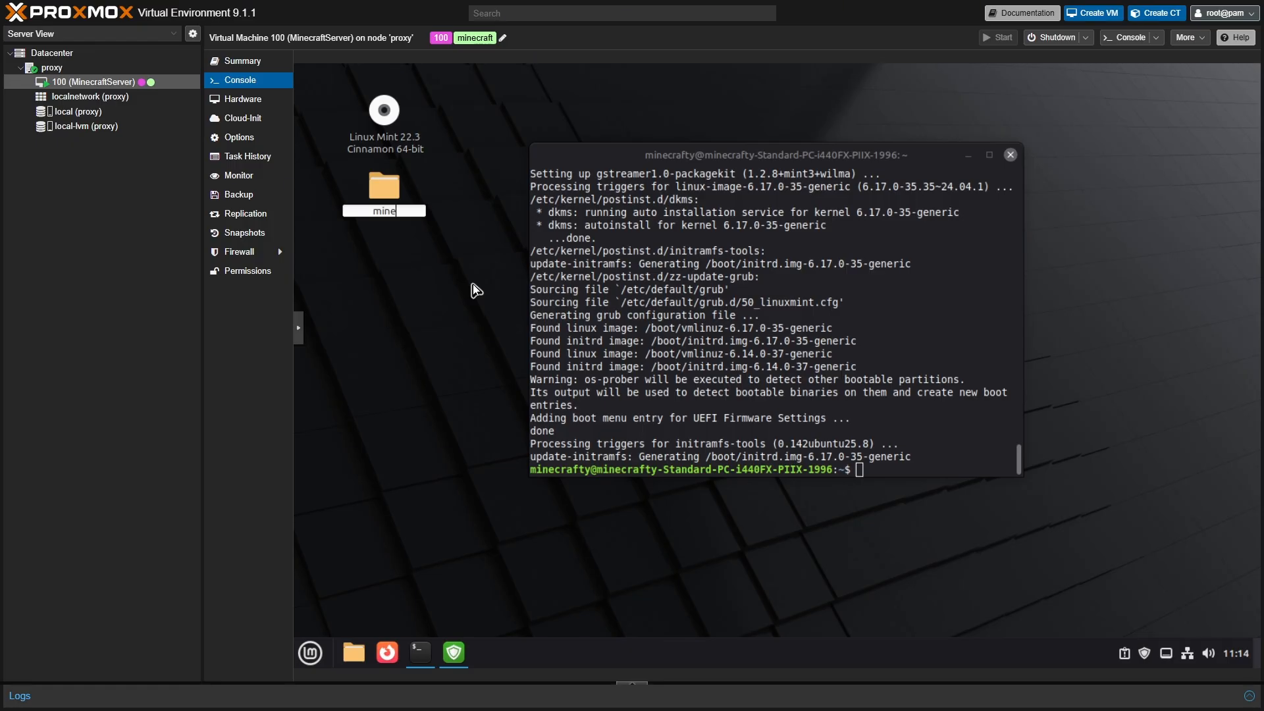
pyautogui.write('craft server')
pyautogui.press('Return')
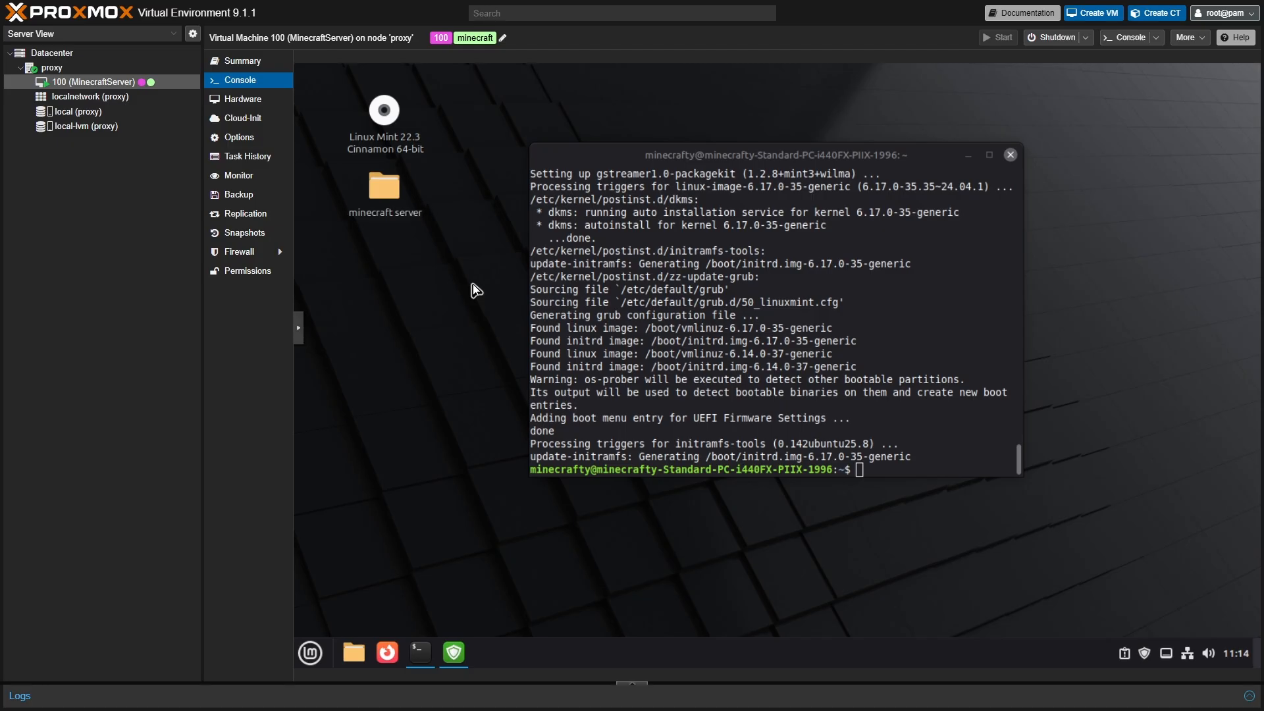
# - Search 'papermc' in Firefox and download the Paper 26.1.2 jar from papermc.io's Downloads page
pyautogui.click(389, 653)
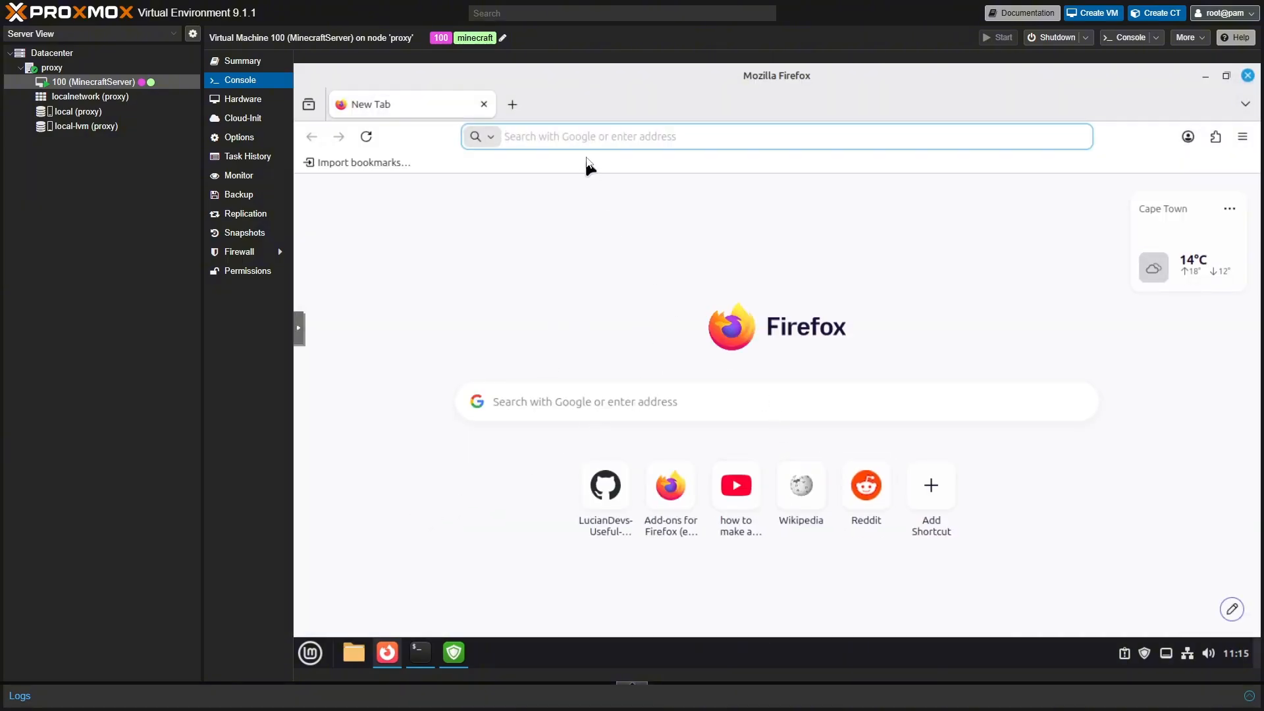
pyautogui.click(579, 140)
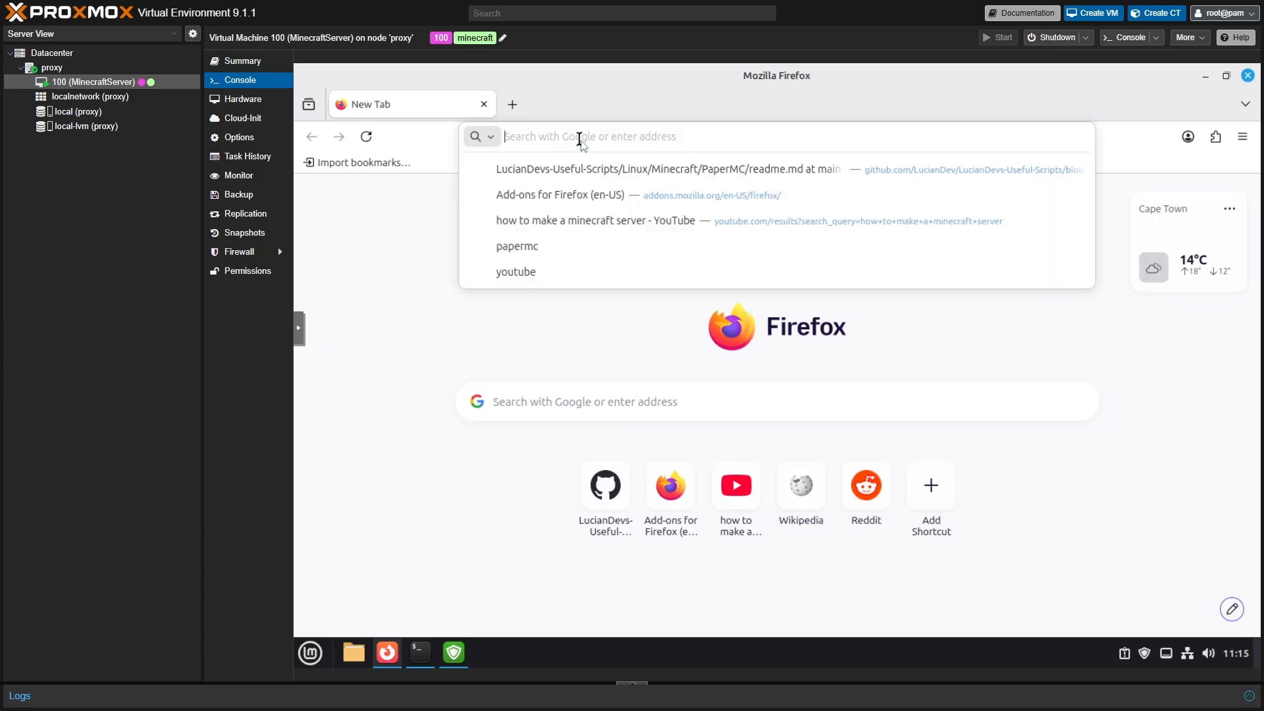
pyautogui.write('papermc')
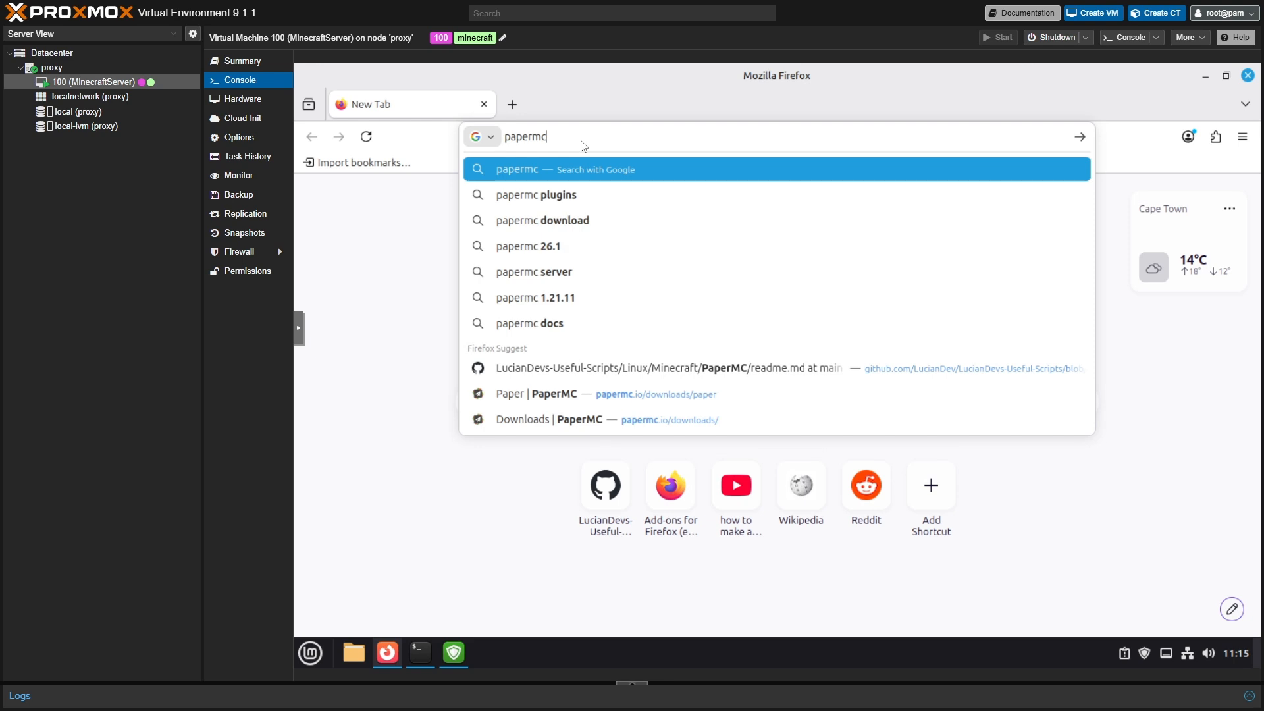
pyautogui.click(545, 173)
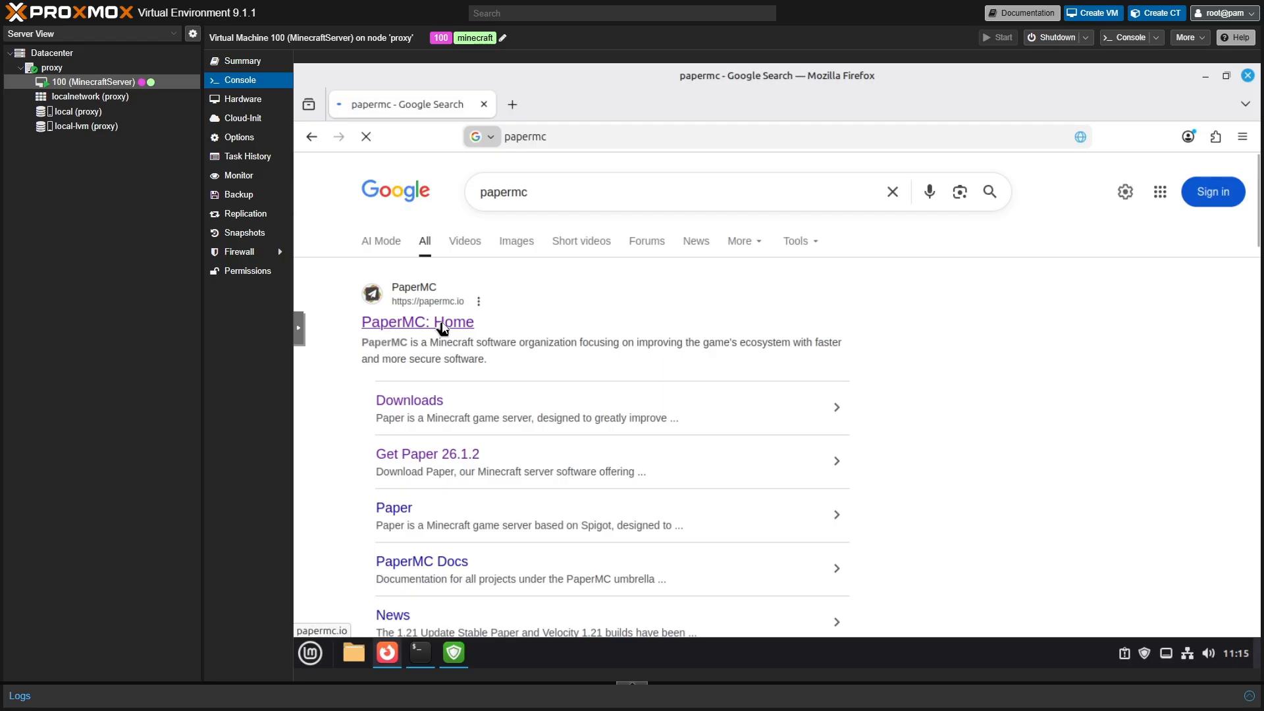
pyautogui.click(442, 327)
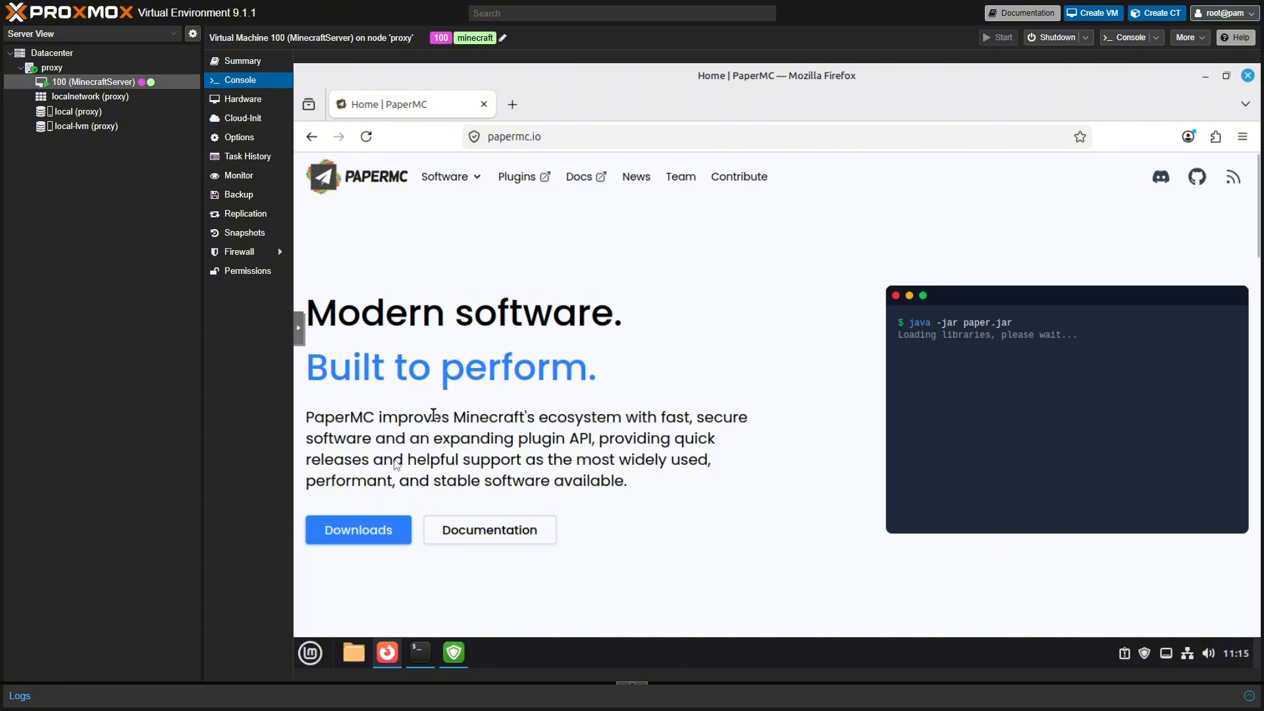
pyautogui.click(382, 531)
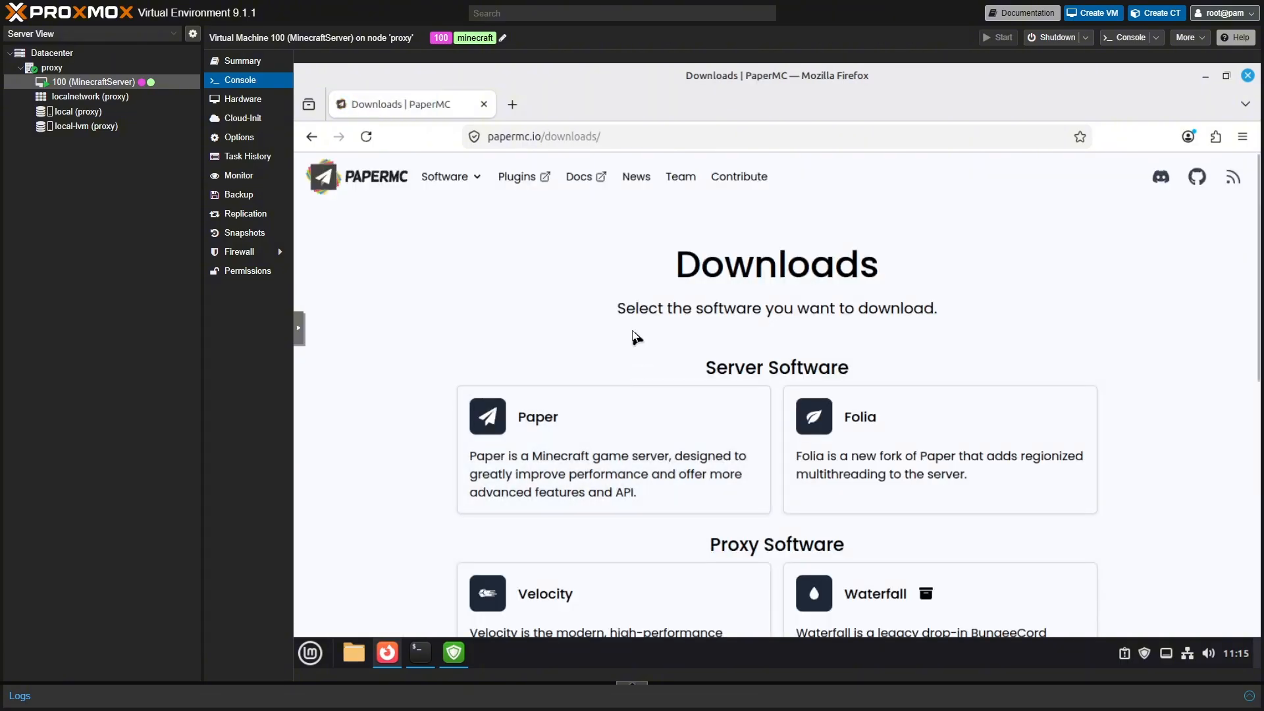
pyautogui.click(585, 436)
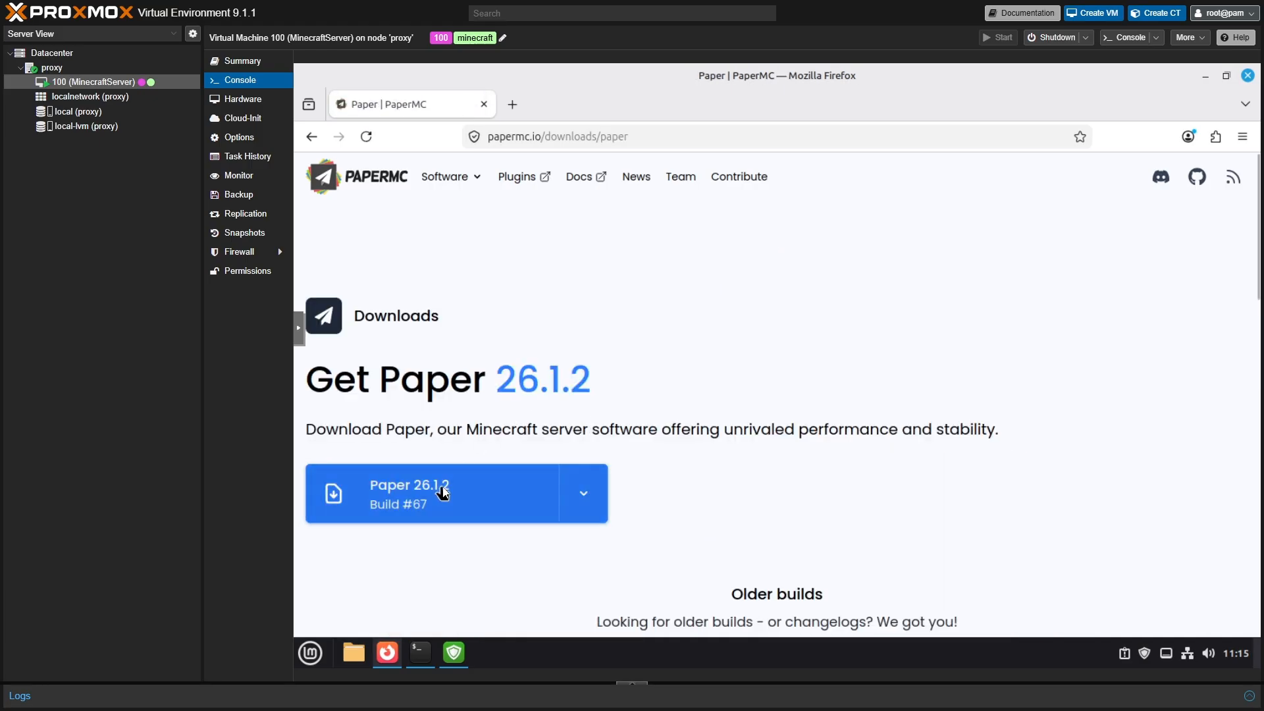
pyautogui.click(503, 482)
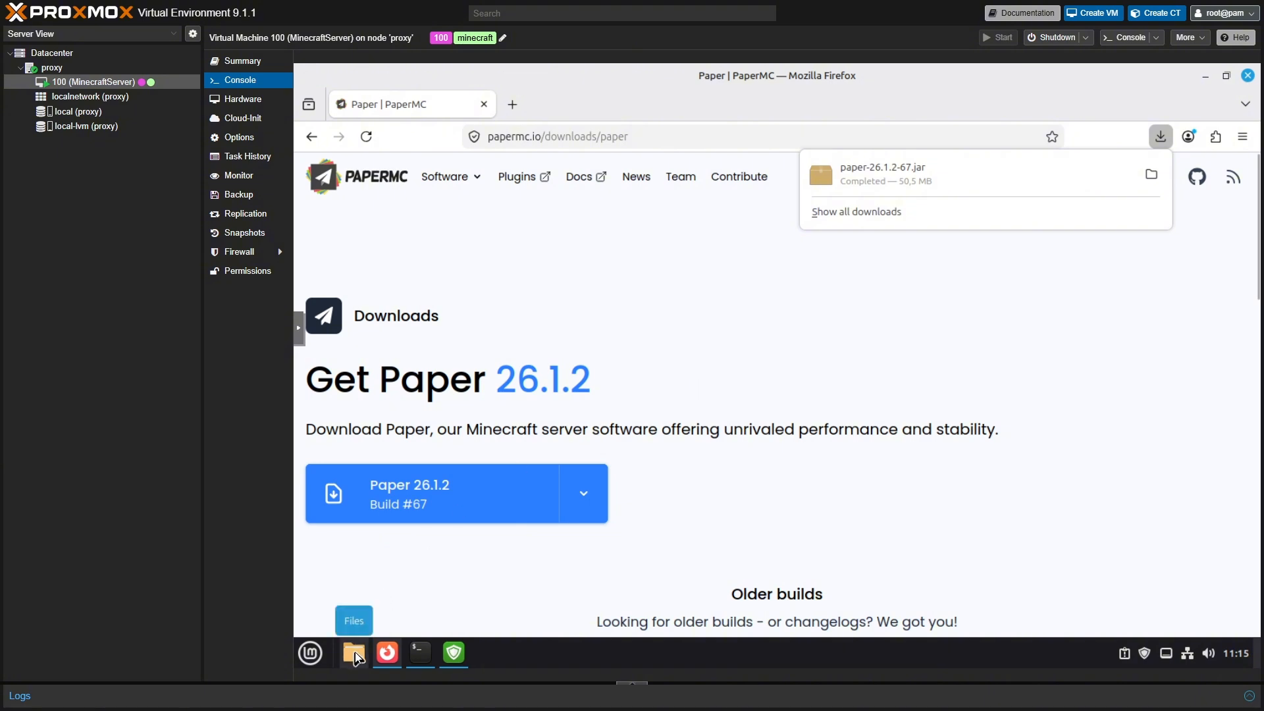
# - Copy paper-26.1.2-67.jar from the Downloads folder in the file manager
pyautogui.click(1205, 77)
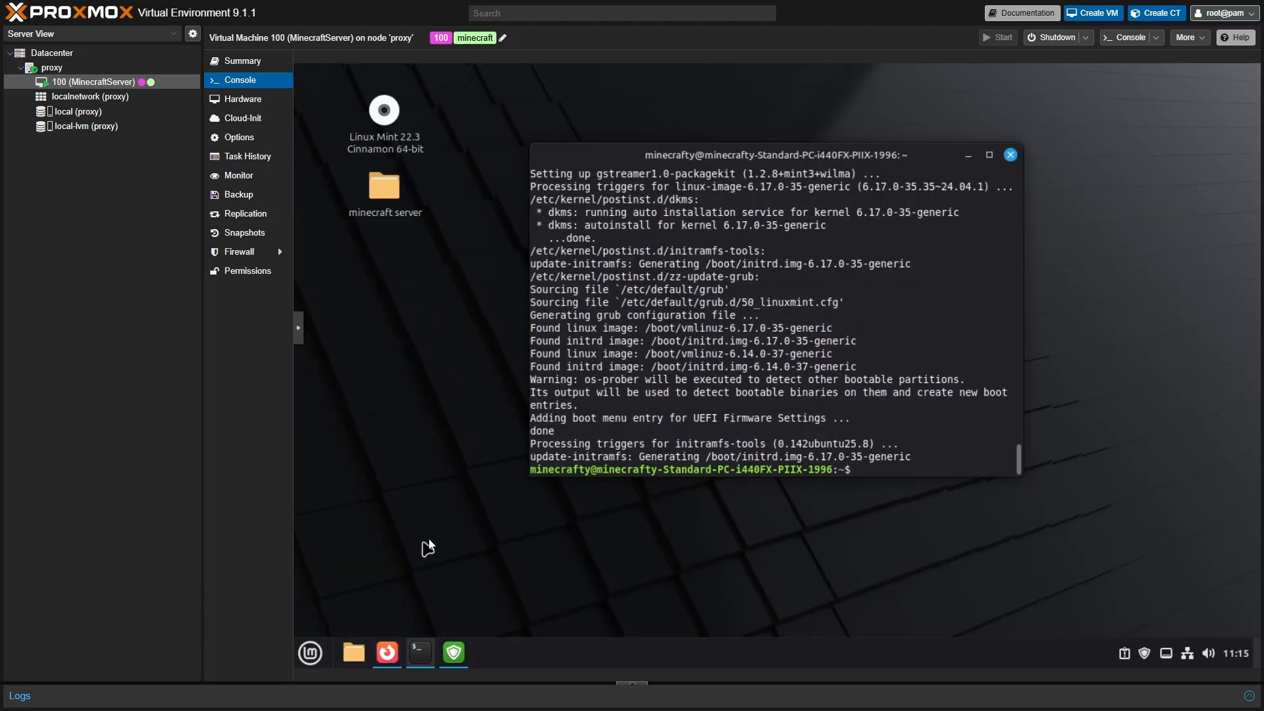
pyautogui.click(352, 655)
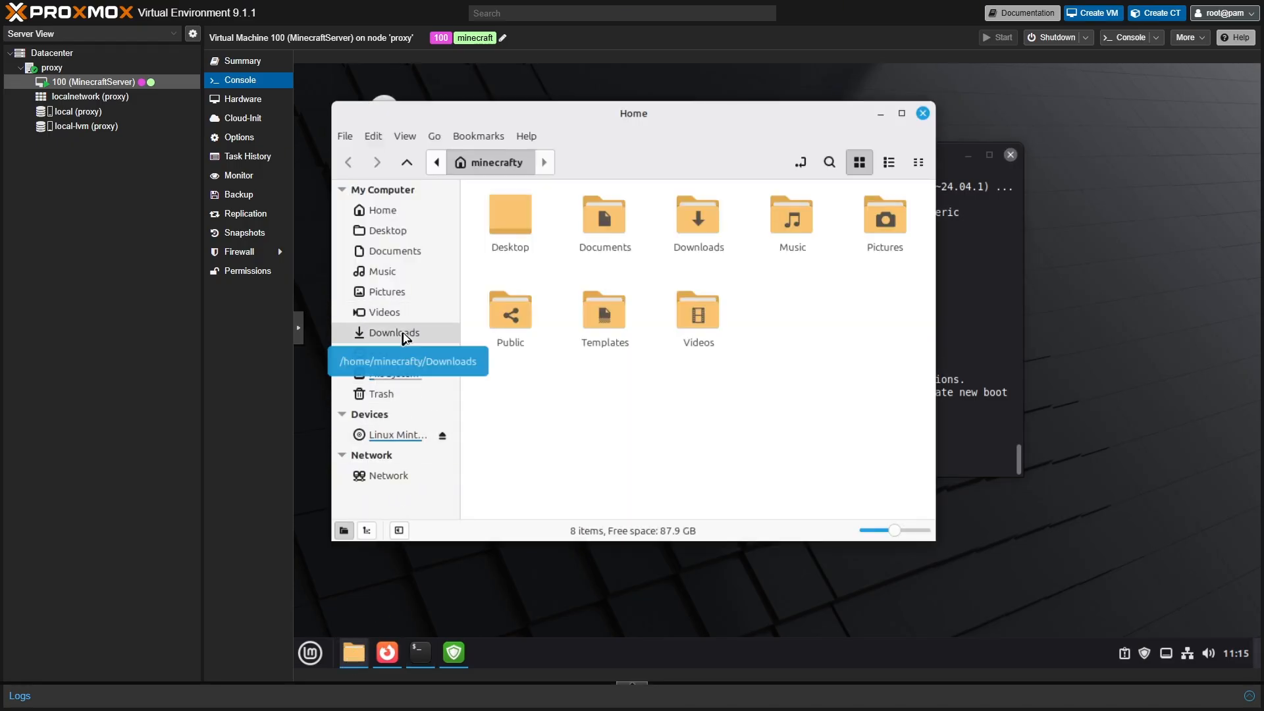
pyautogui.click(405, 338)
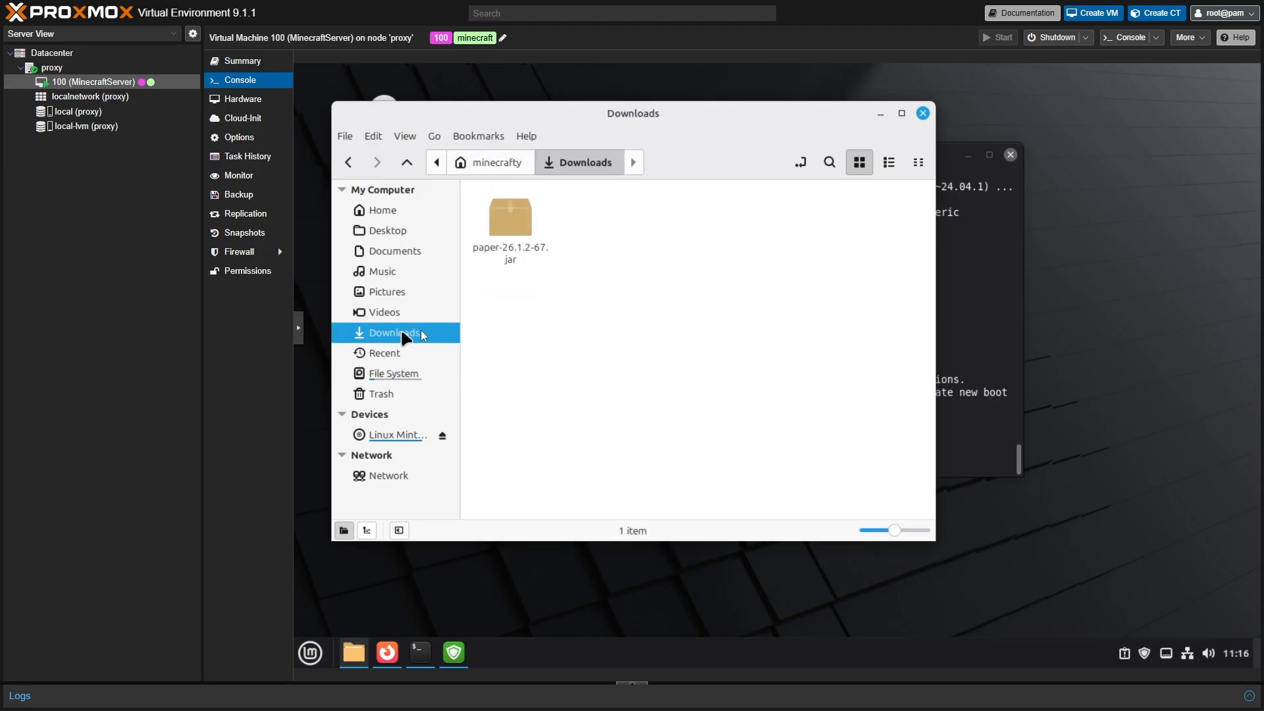
pyautogui.click(505, 228)
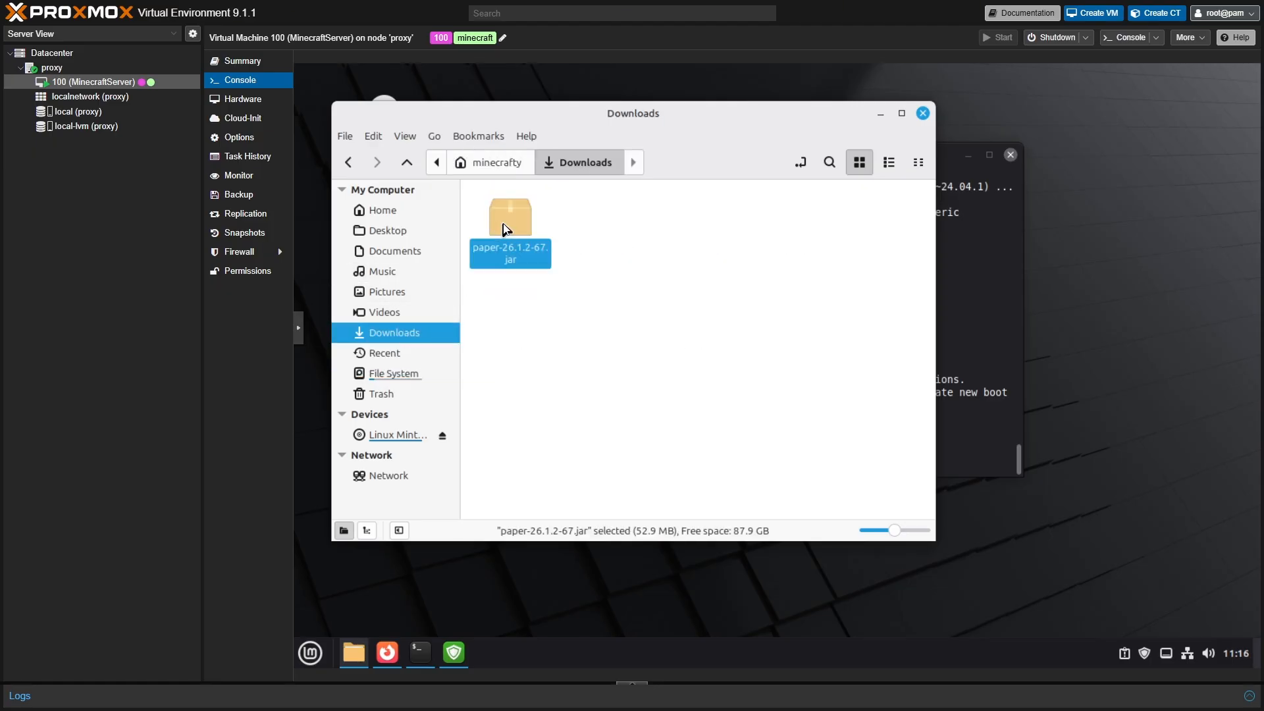
pyautogui.rightClick(505, 228)
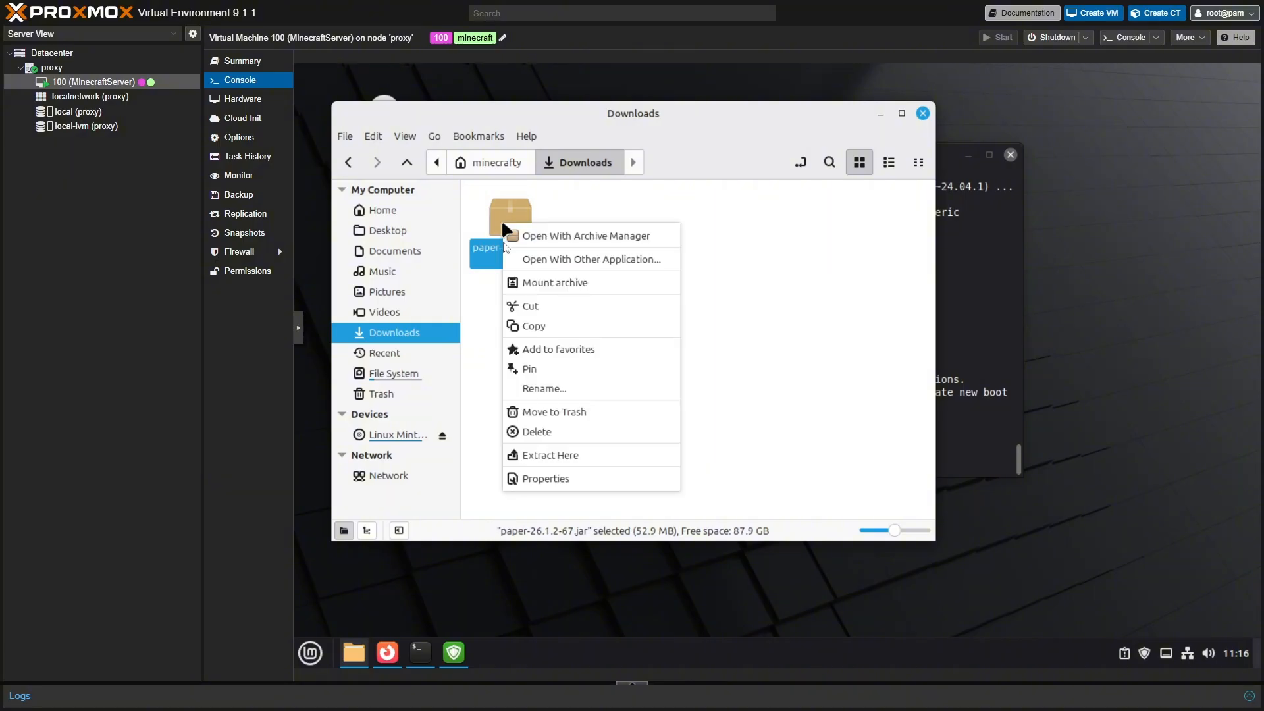
pyautogui.click(534, 327)
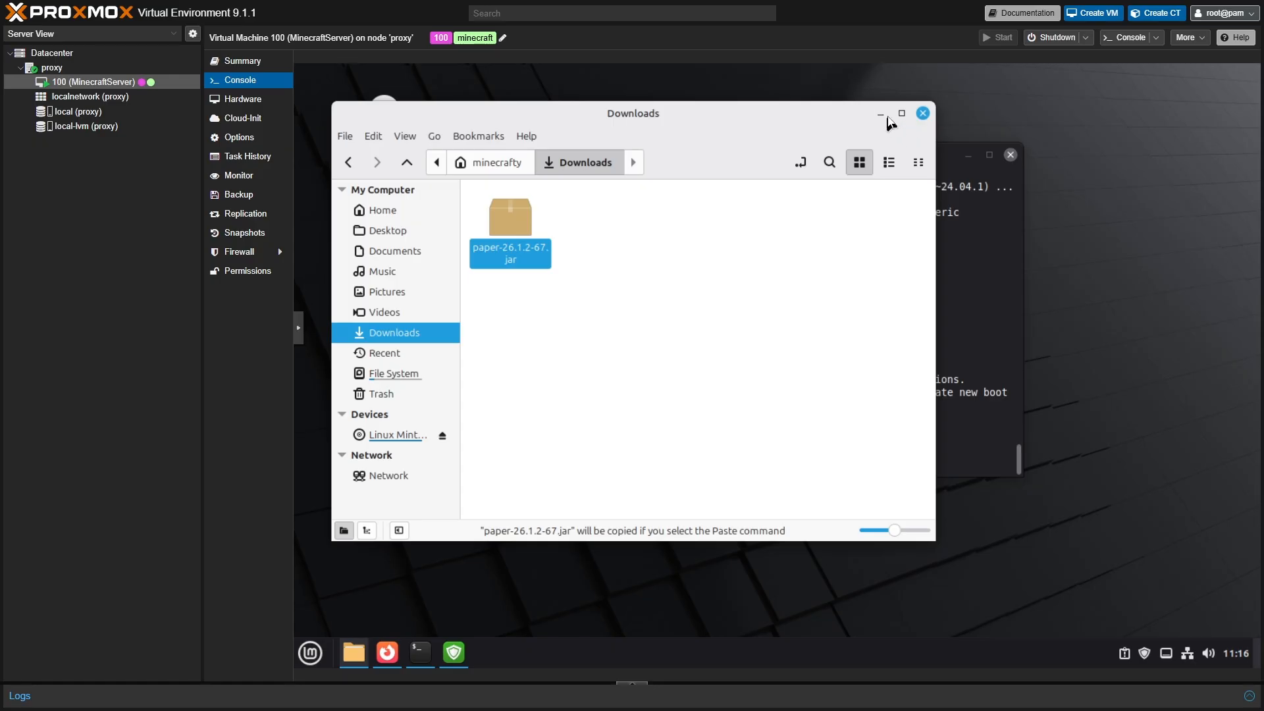
# - Paste the jar into the desktop's 'minecraft server' folder
pyautogui.click(922, 114)
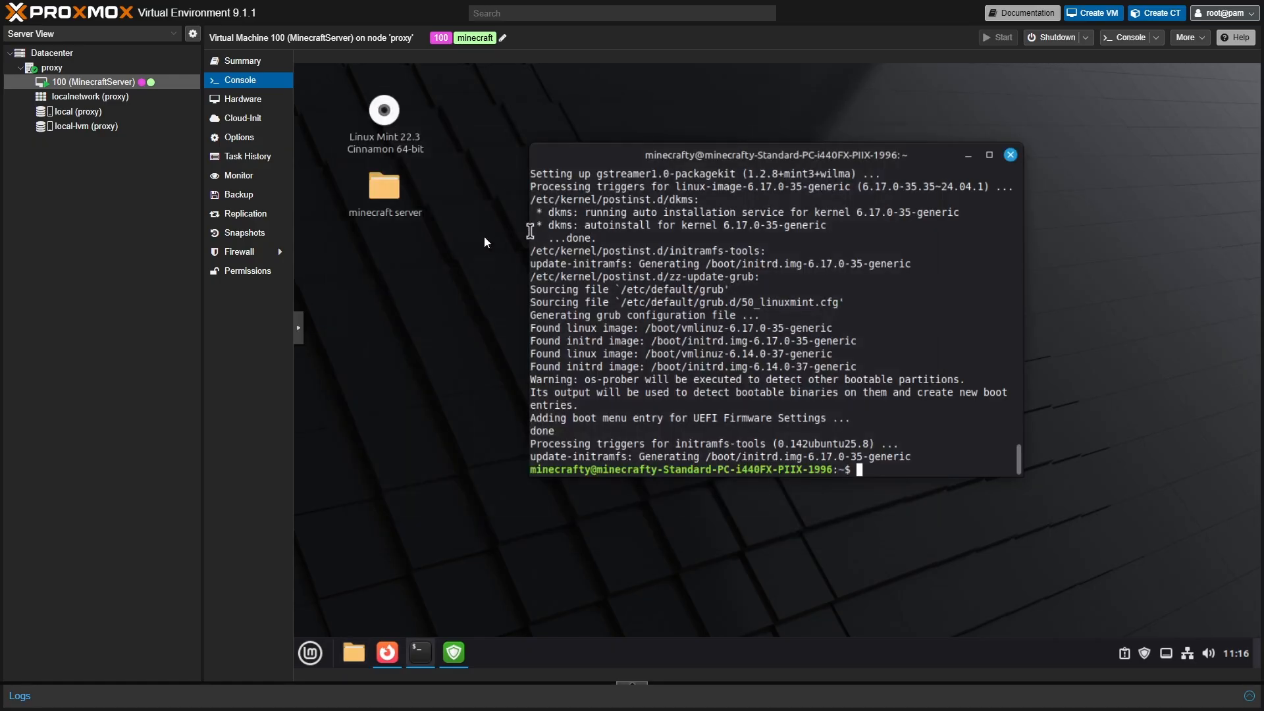
pyautogui.click(388, 195)
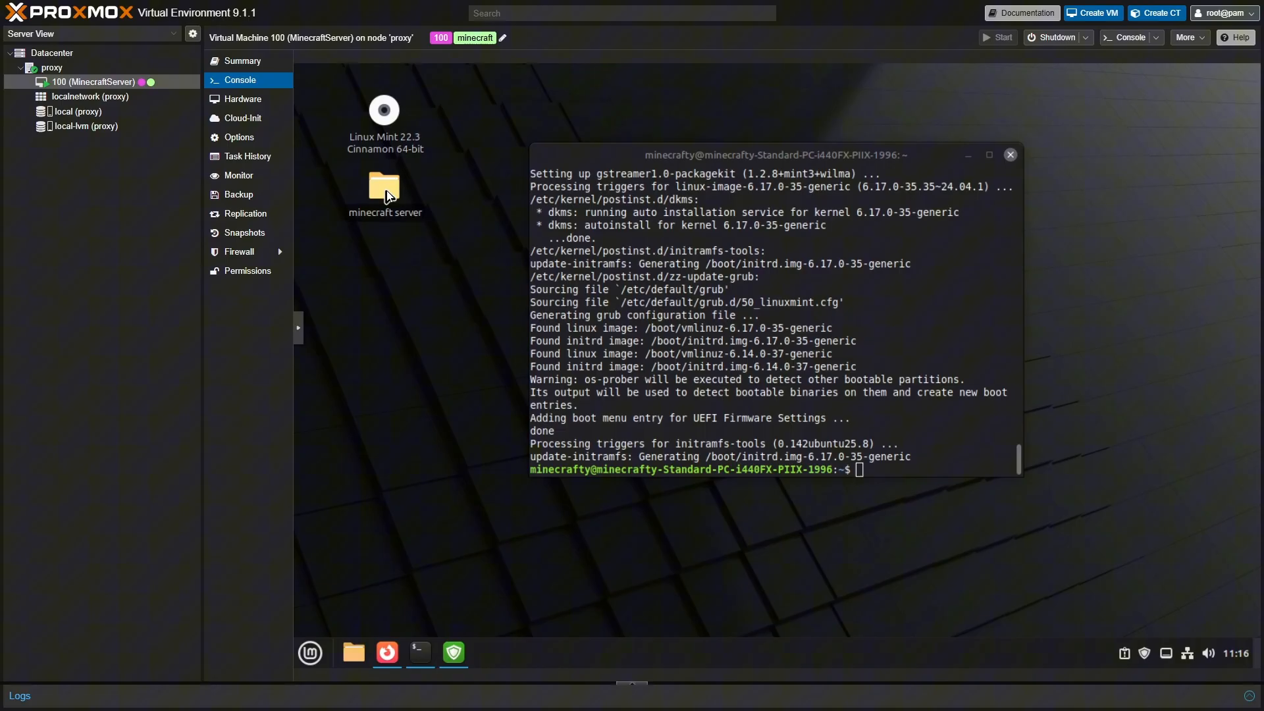
pyautogui.doubleClick(400, 225)
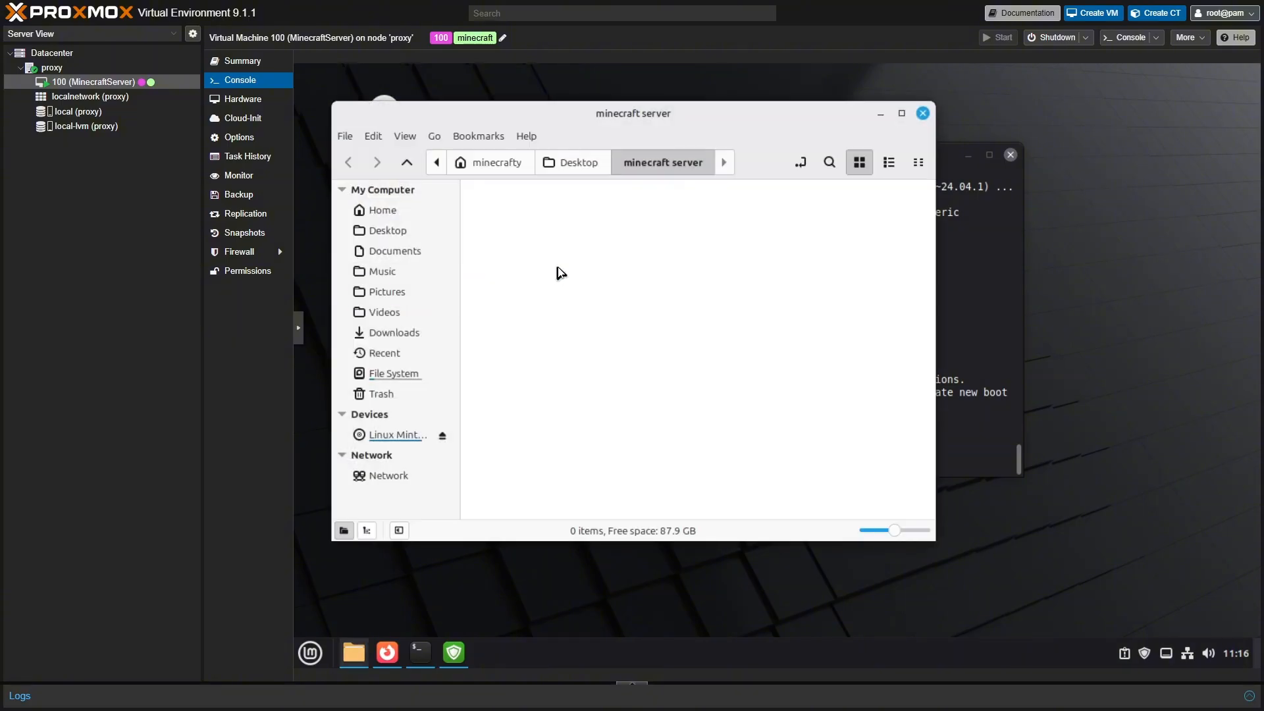
pyautogui.rightClick(558, 268)
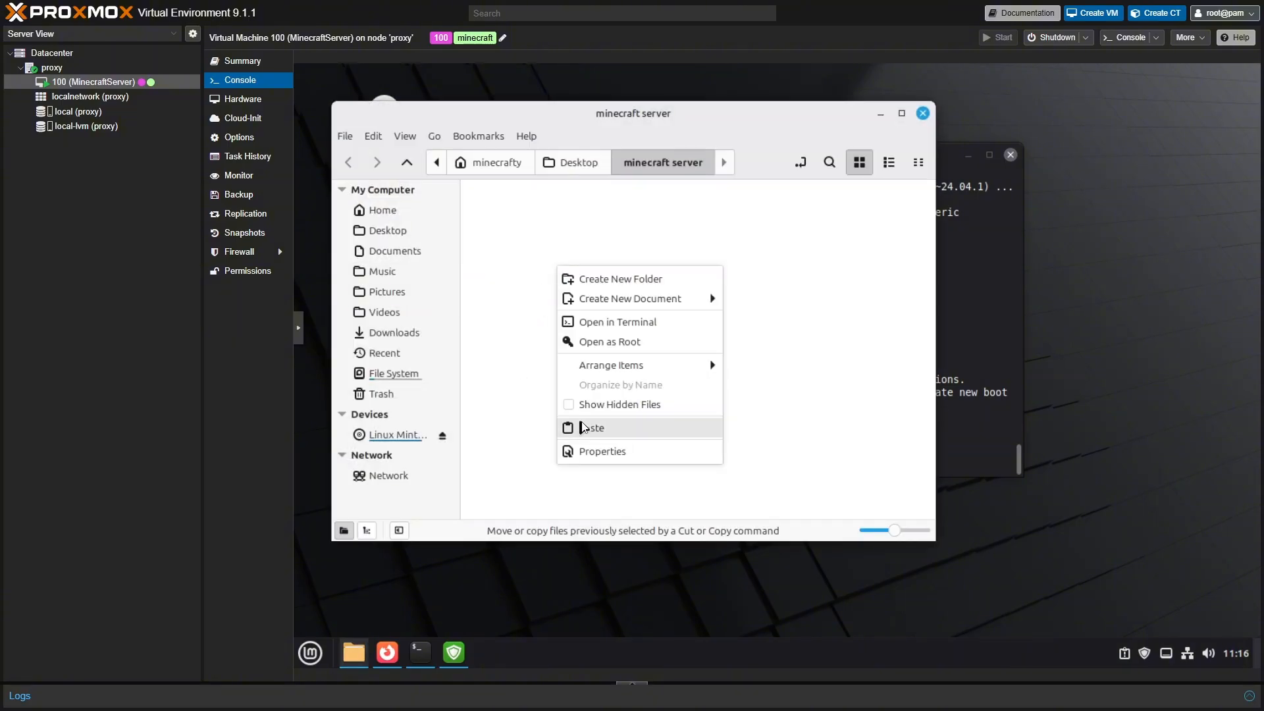
pyautogui.click(583, 428)
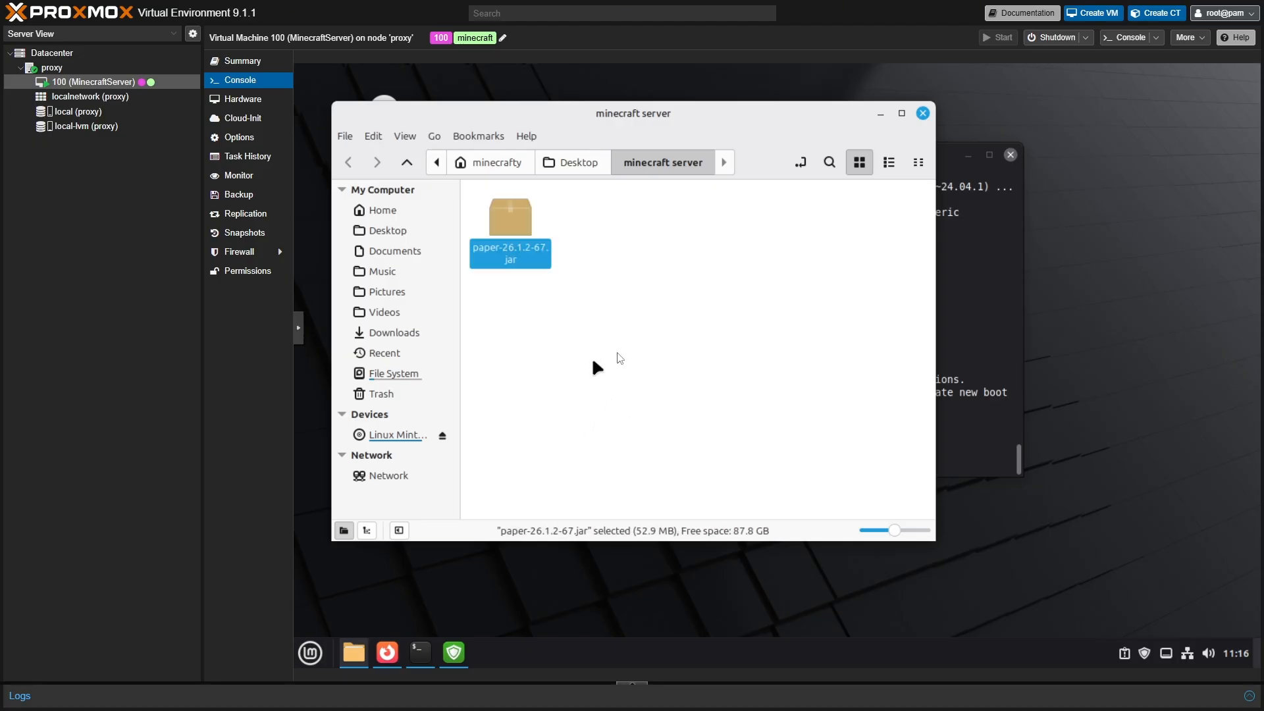
pyautogui.click(881, 114)
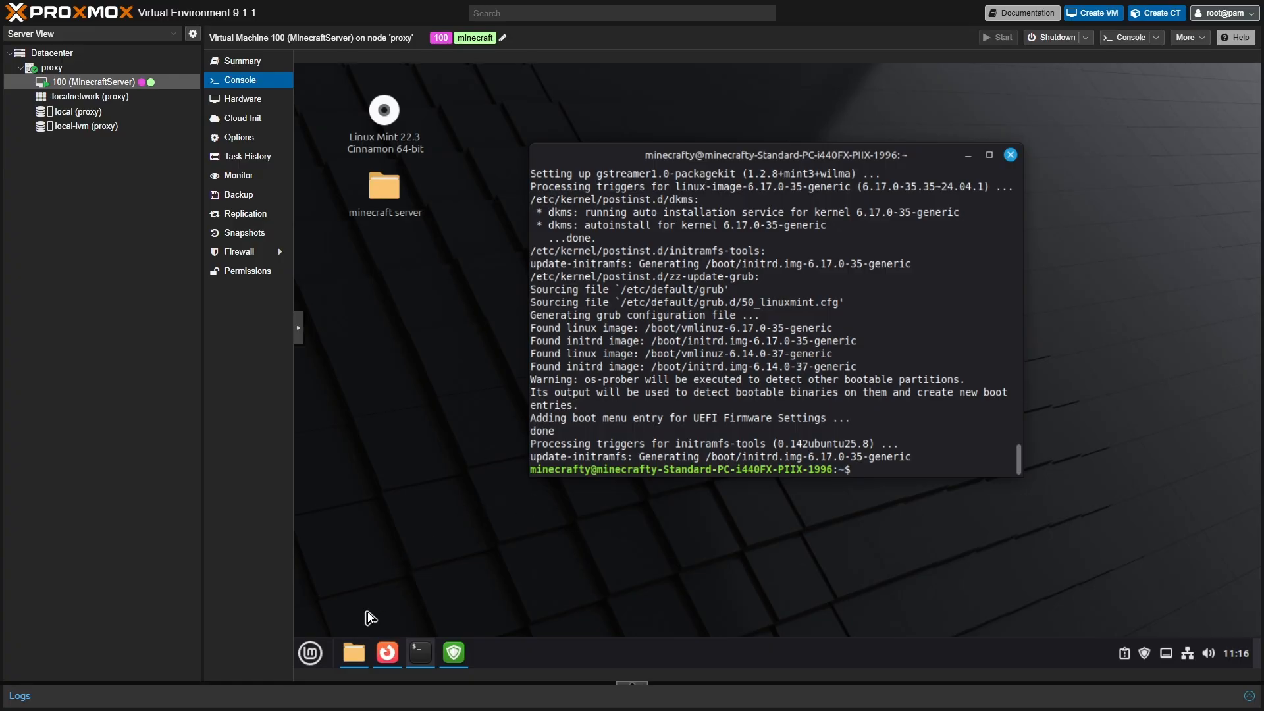
pyautogui.moveTo(352, 653)
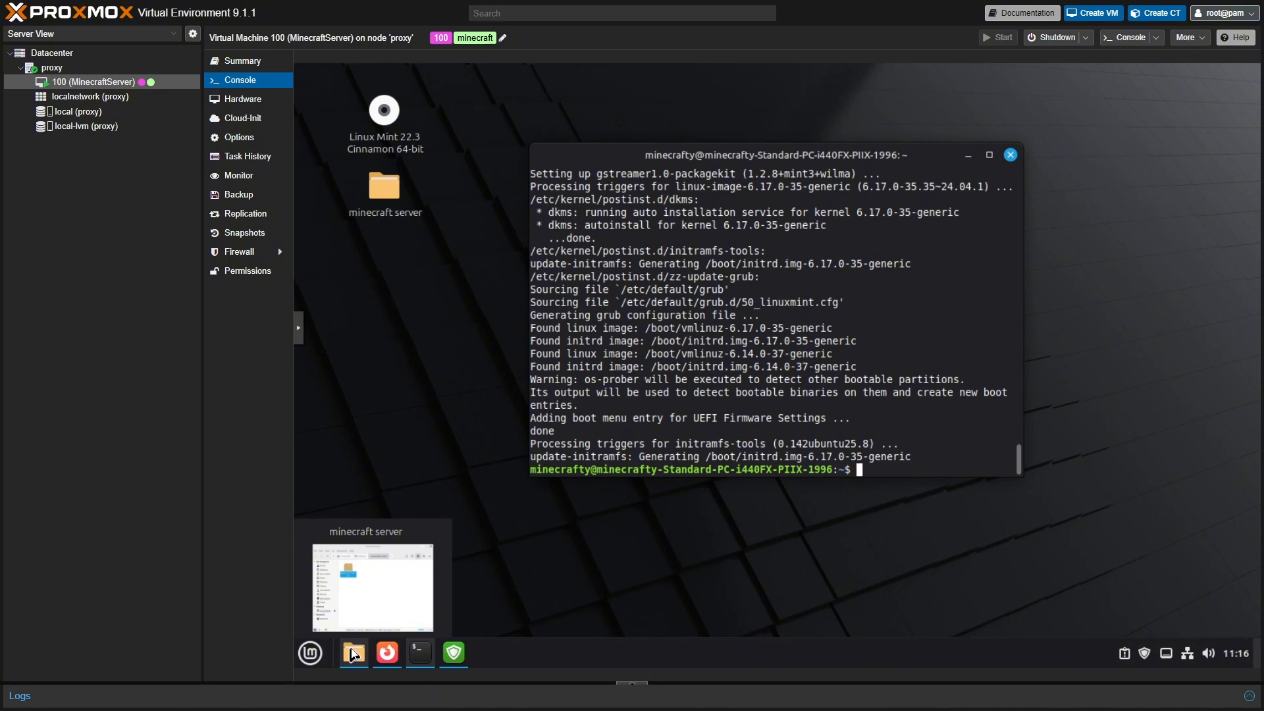
pyautogui.click(352, 653)
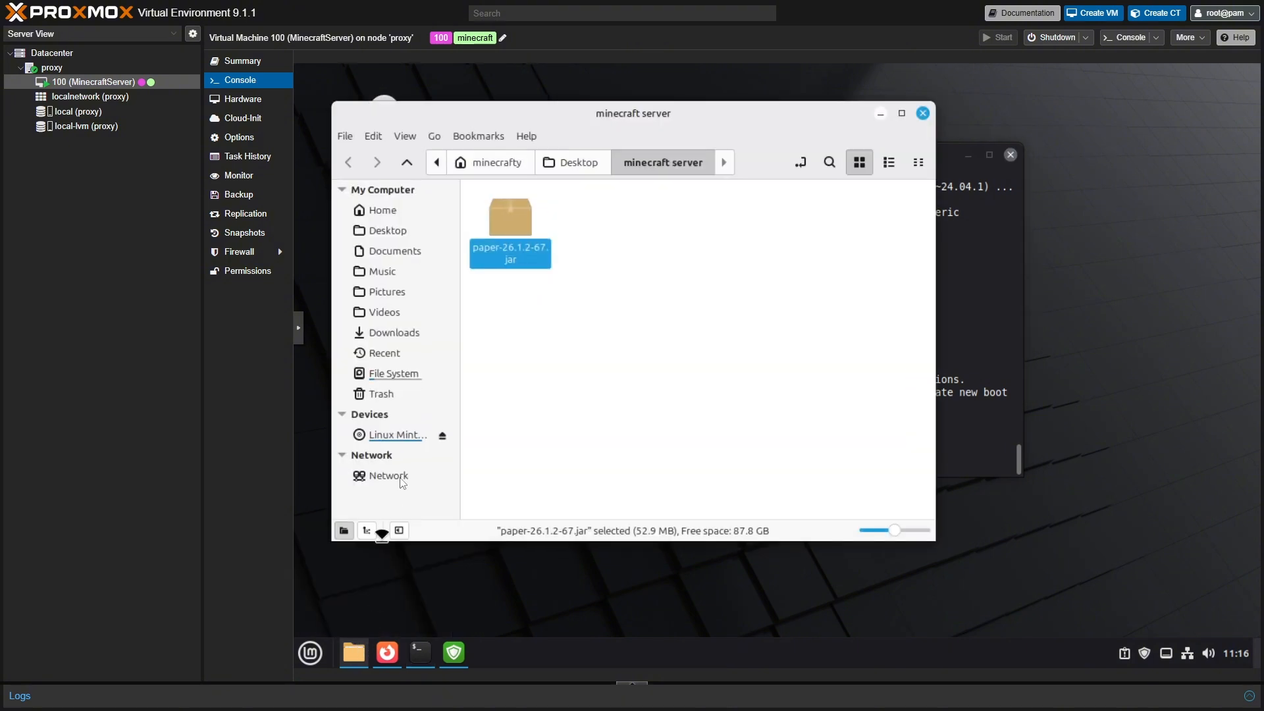
# - Open the MineStuff notes file from the Documents folder
pyautogui.click(397, 252)
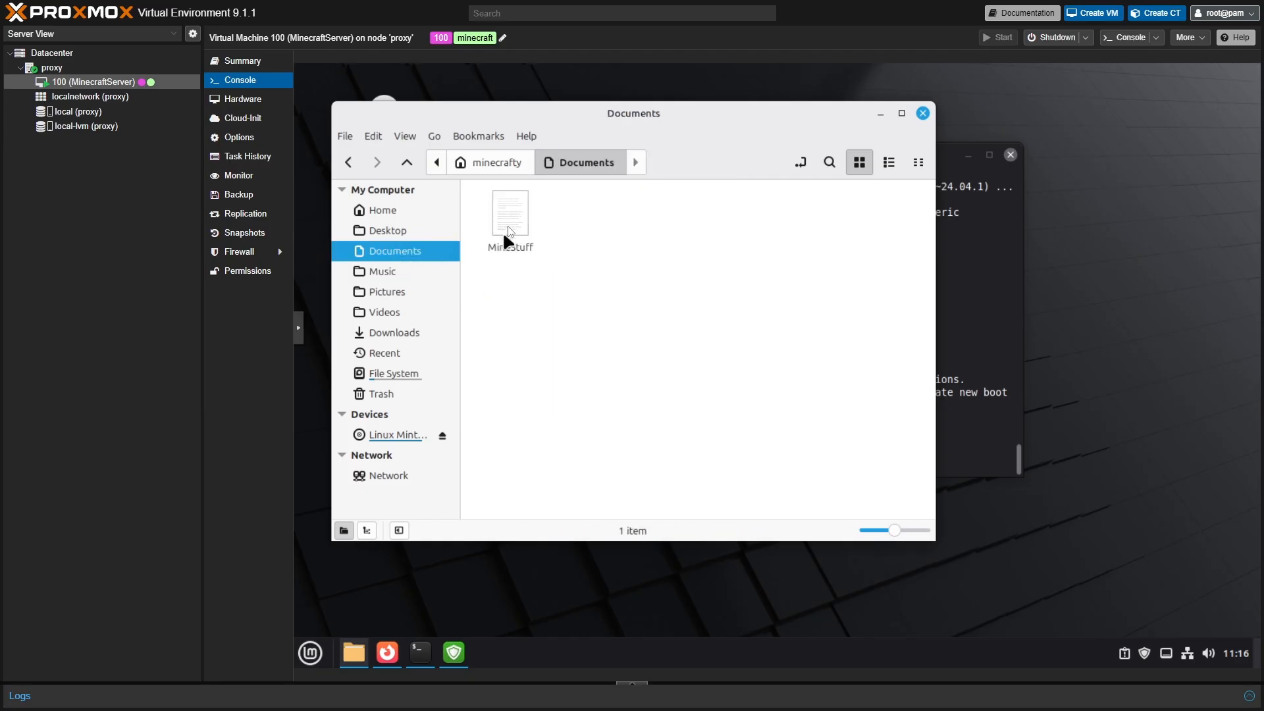
pyautogui.click(509, 226)
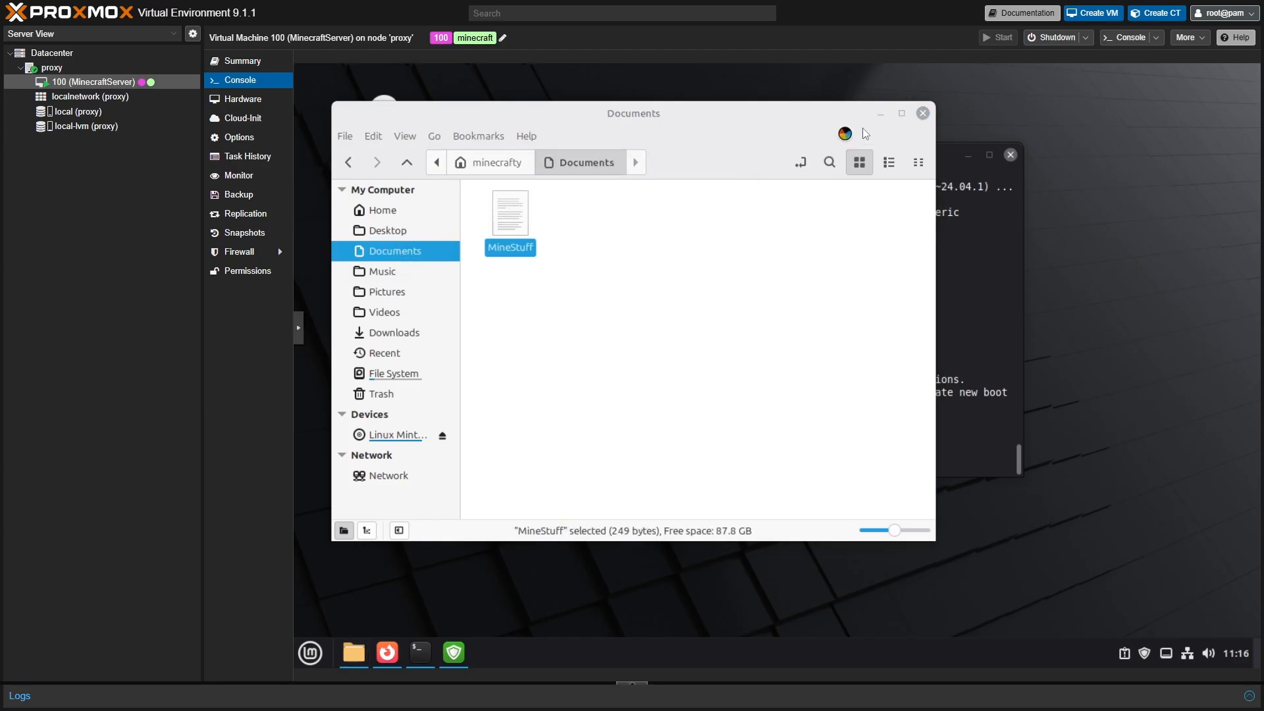
pyautogui.click(881, 113)
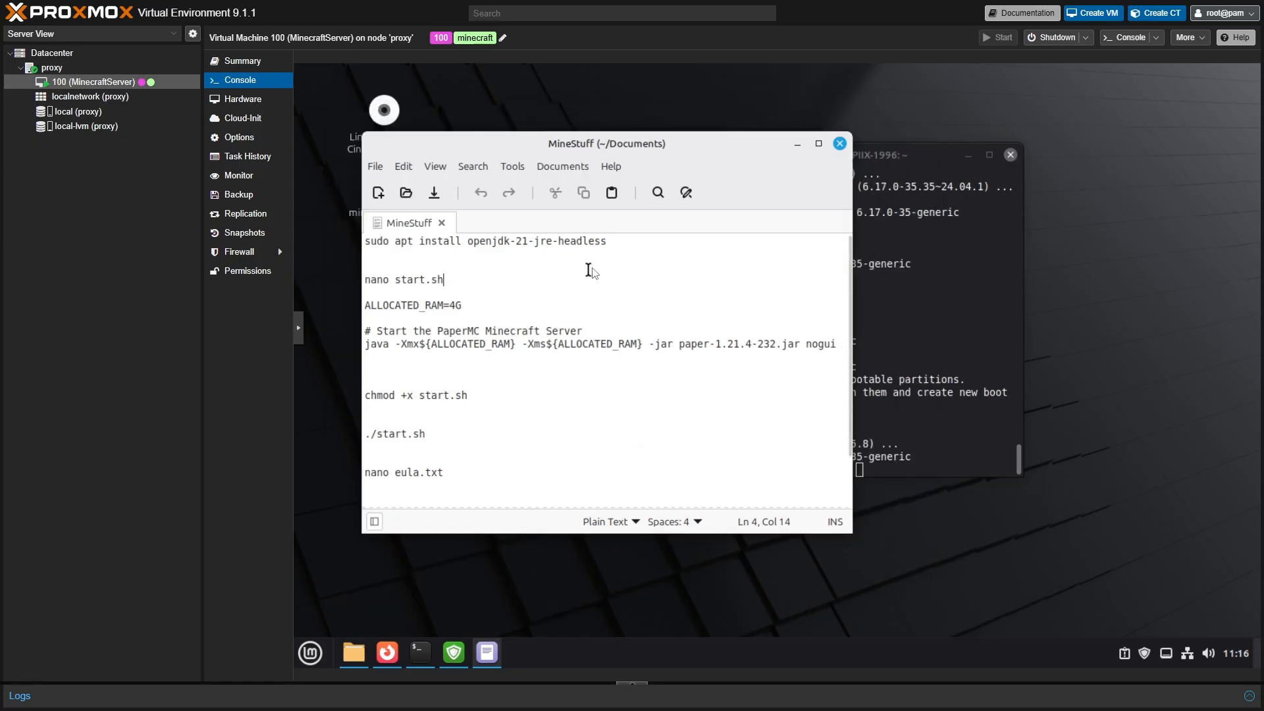
# - Copy the 'sudo apt install openjdk-21-jre-headless' command from line 1 and return to the terminal
pyautogui.moveTo(606, 242); pyautogui.dragTo(369, 245)
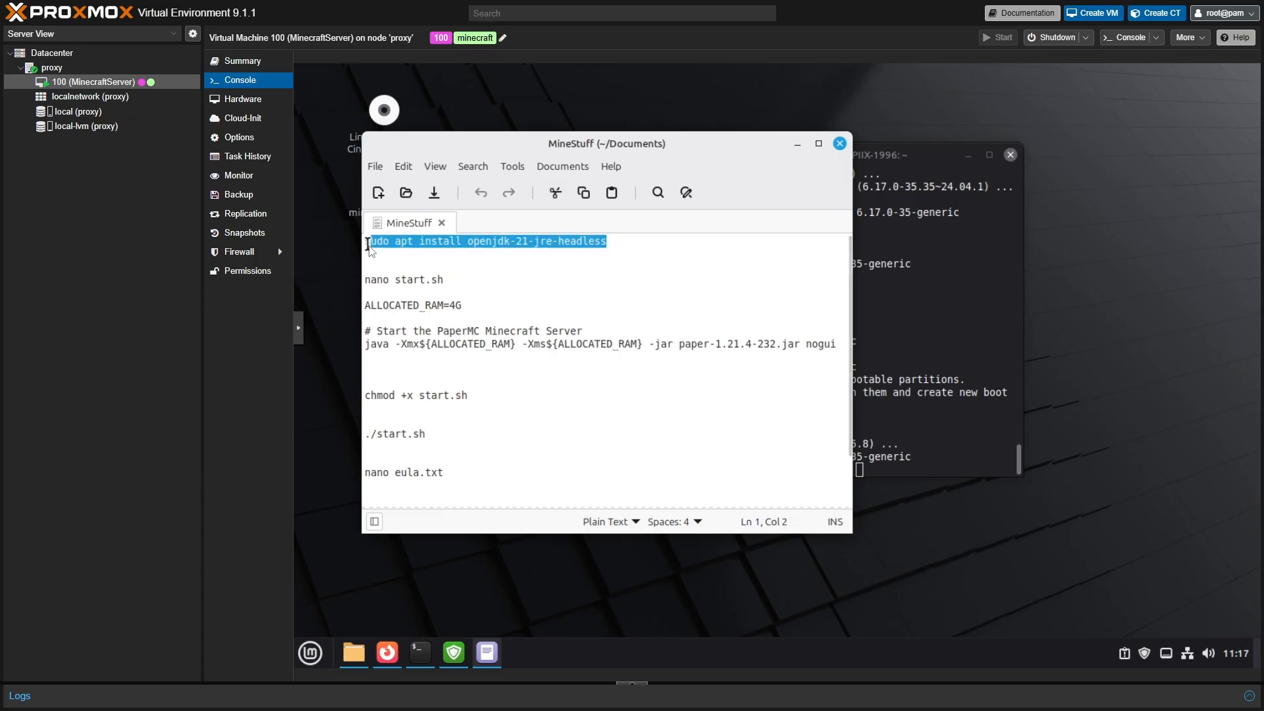
pyautogui.press('Down')
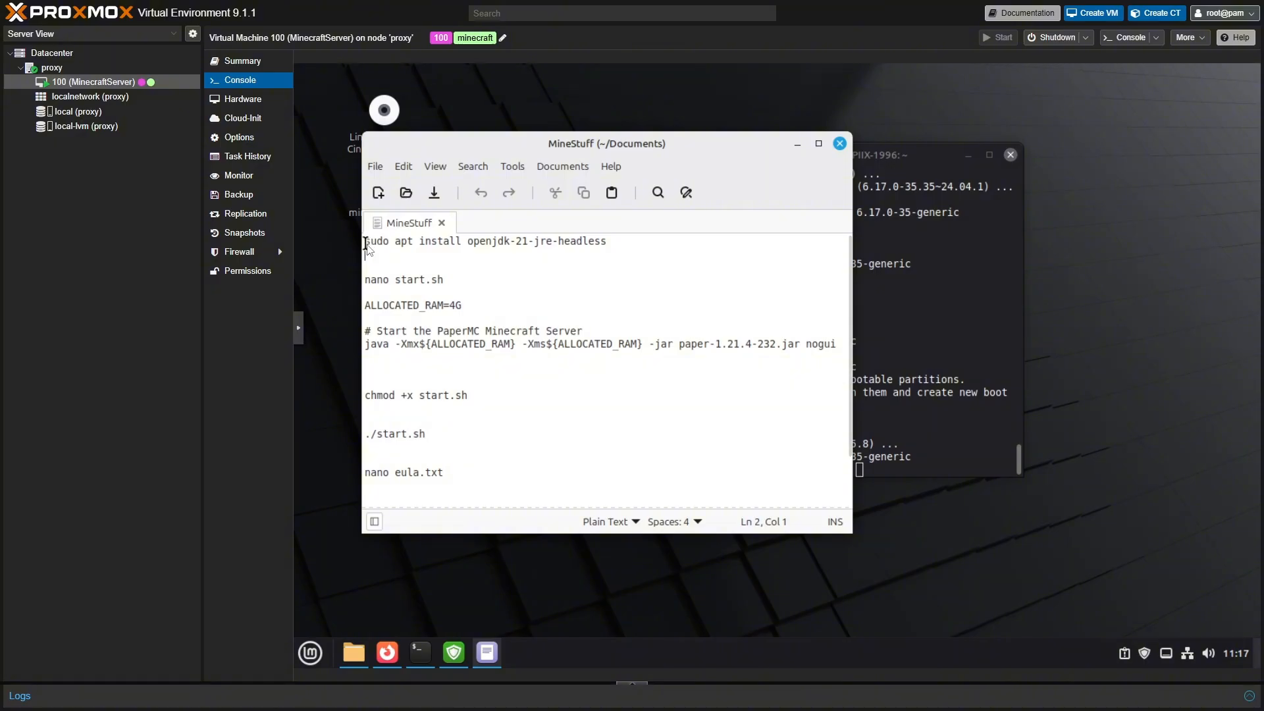
pyautogui.moveTo(366, 243); pyautogui.dragTo(606, 241)
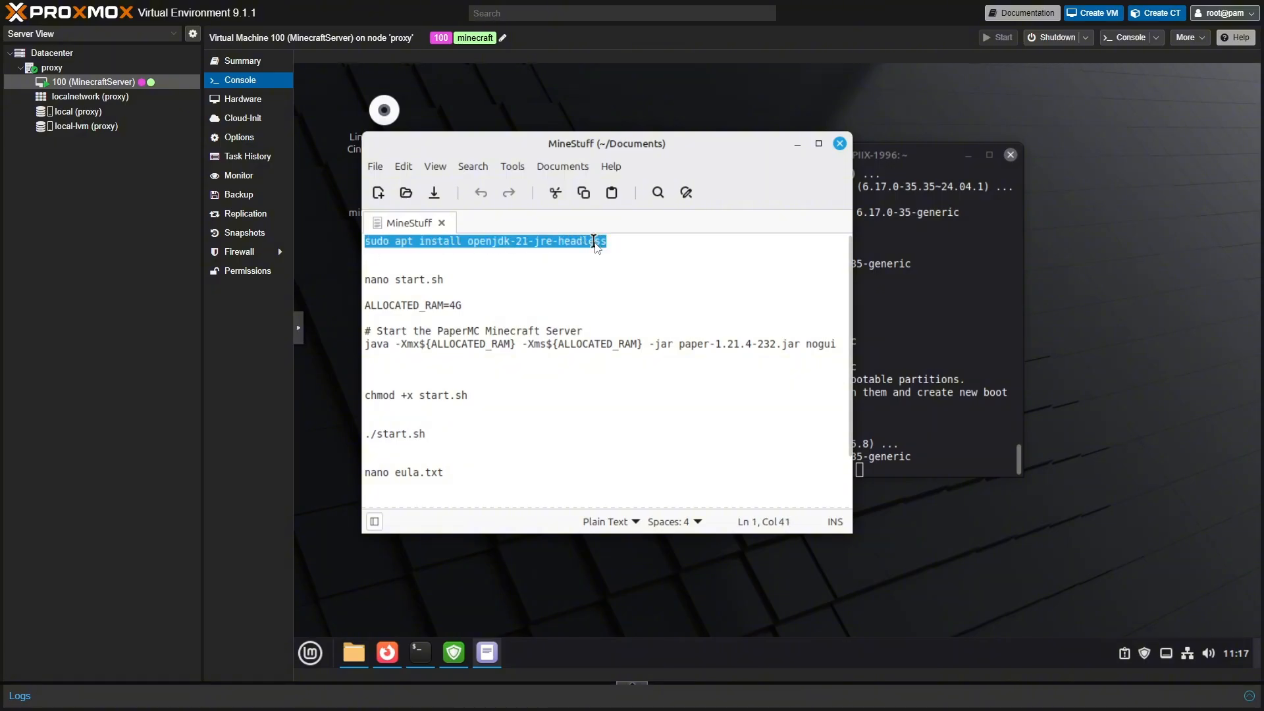
pyautogui.rightClick(594, 242)
pyautogui.click(651, 318)
pyautogui.click(925, 459)
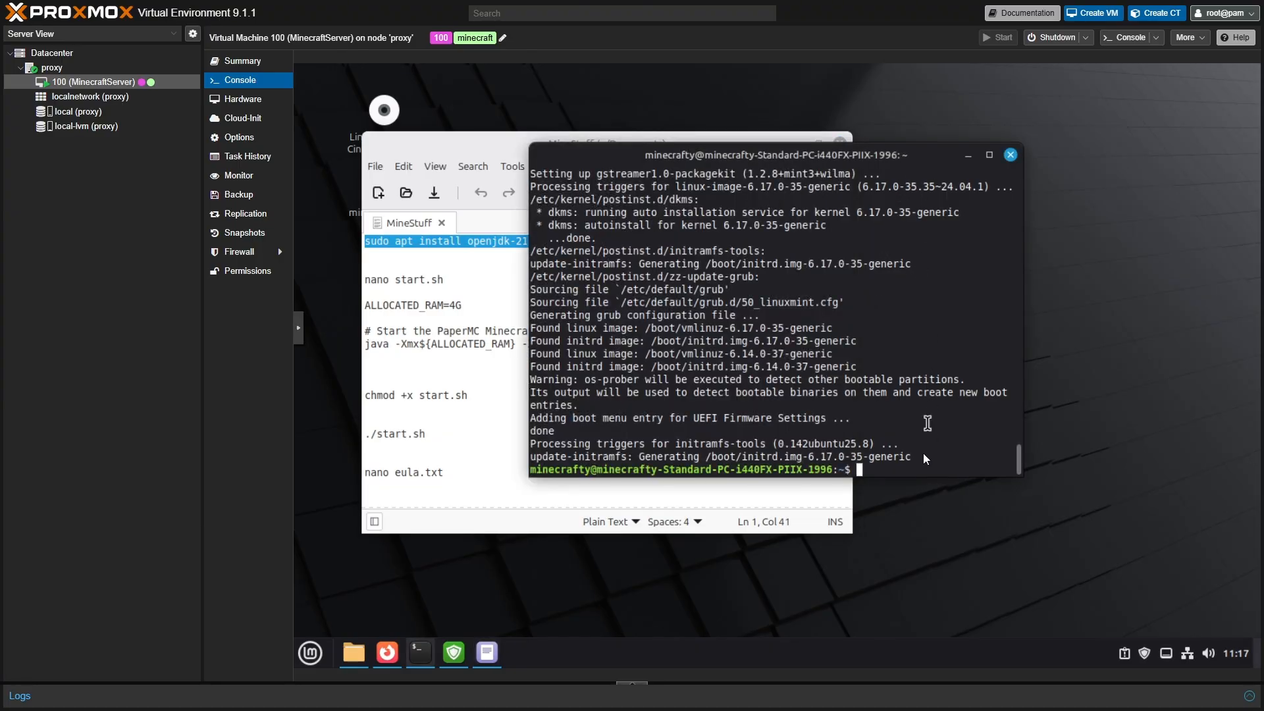
# - Paste the headless Java apt install command, change openjdk-21 to openjdk-25, and run it
pyautogui.rightClick(870, 471)
pyautogui.click(918, 398)
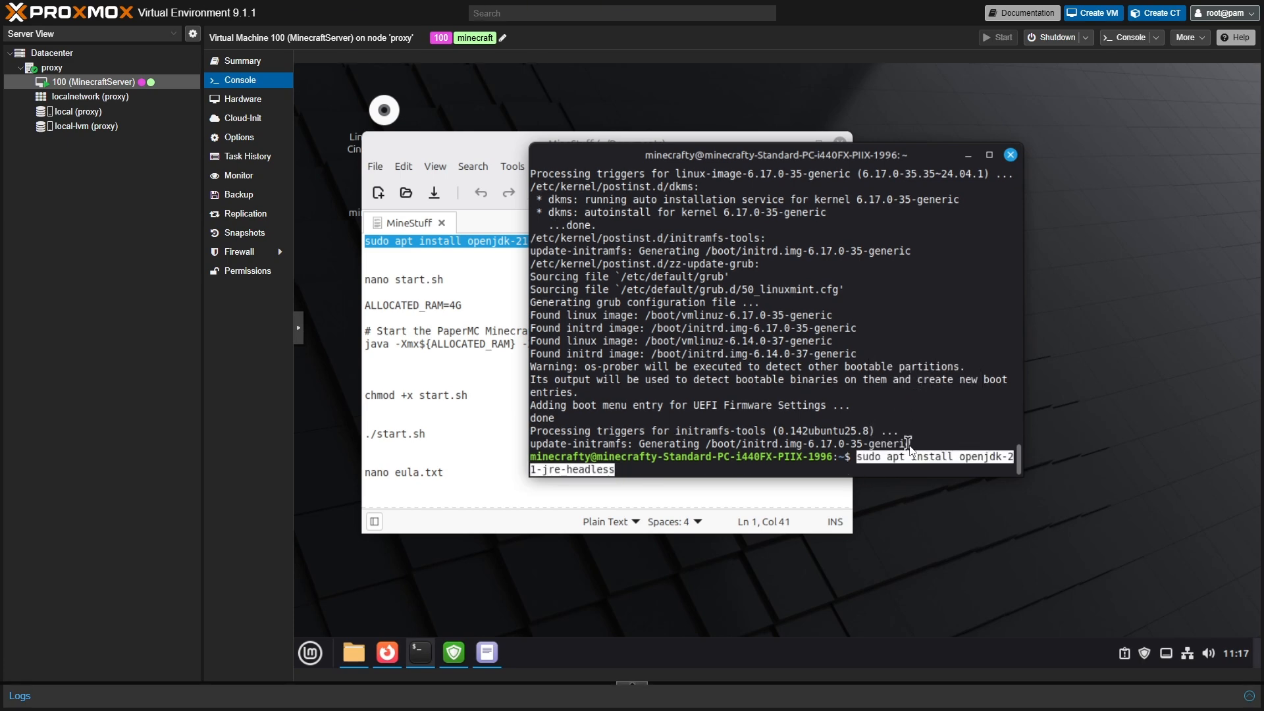
pyautogui.press('Left')
pyautogui.press('Left')
pyautogui.press('Left')
pyautogui.press('Left')
pyautogui.press('Left')
pyautogui.press('Left')
pyautogui.press('Left')
pyautogui.press('Left')
pyautogui.press('Left')
pyautogui.press('Left')
pyautogui.press('Left')
pyautogui.press('Left')
pyautogui.press('Left')
pyautogui.press('Left')
pyautogui.press('Left')
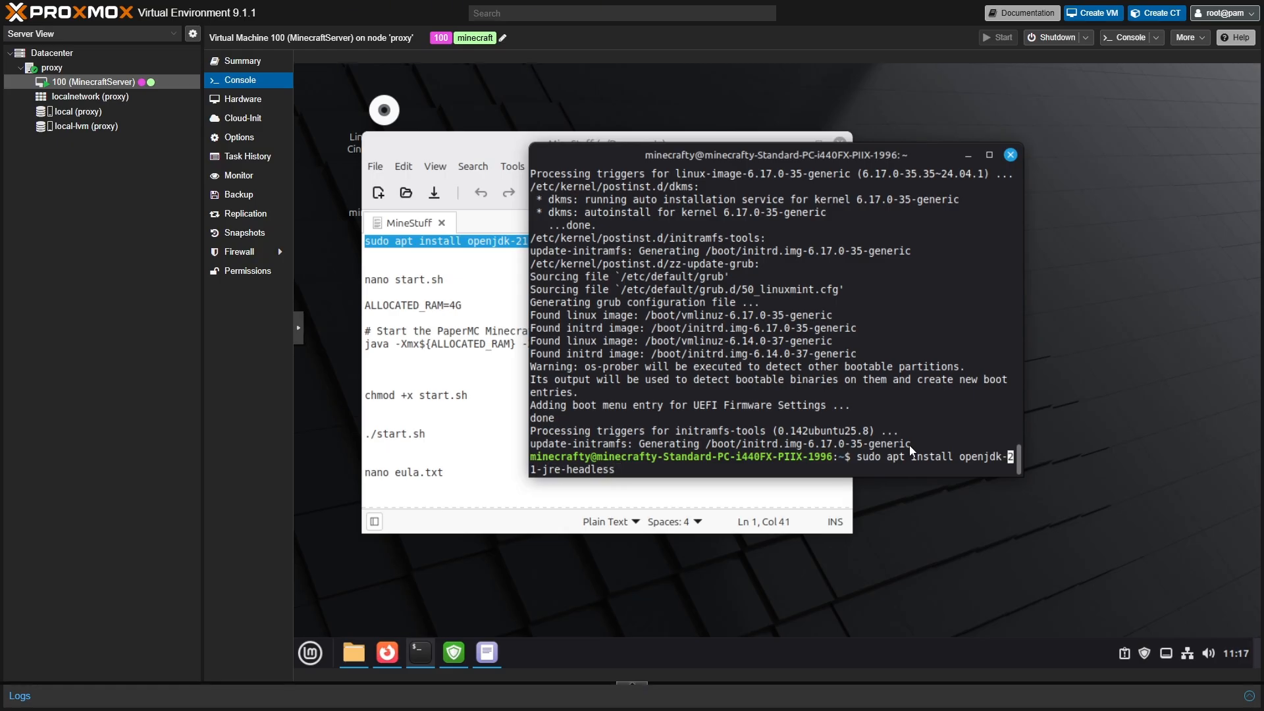
pyautogui.press('Right')
pyautogui.press('Delete')
pyautogui.write('5')
pyautogui.press('Return')
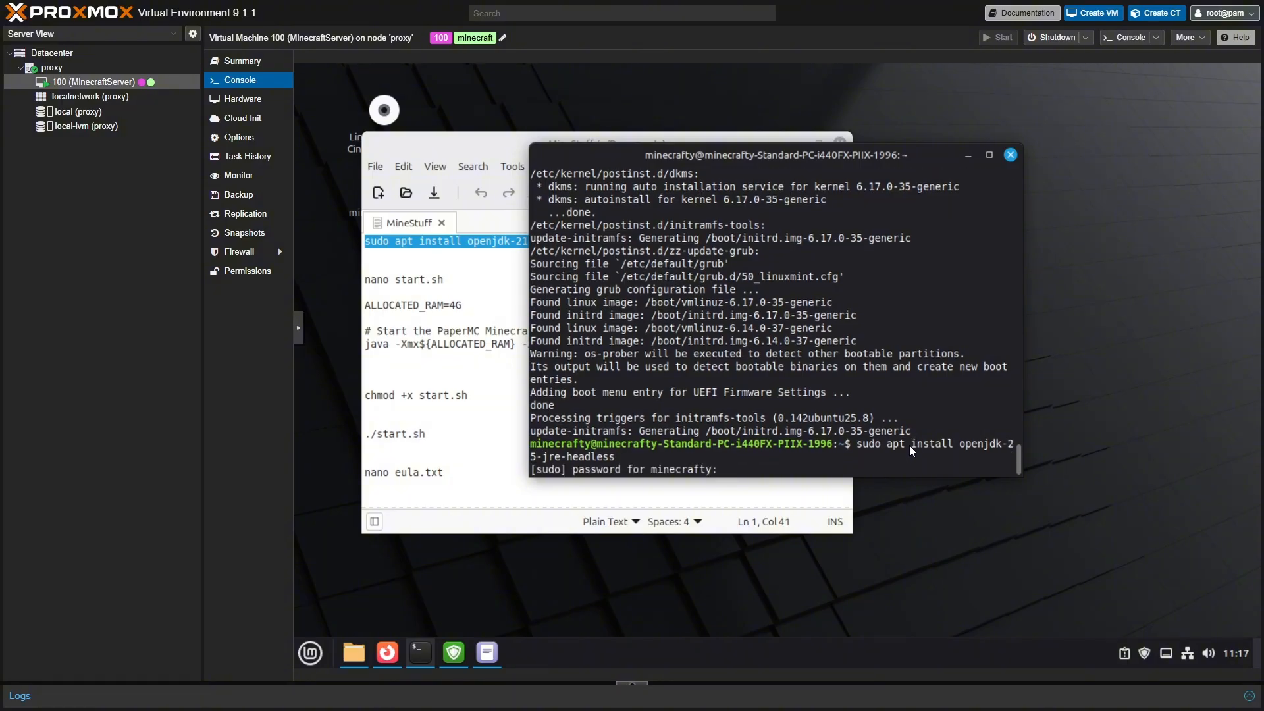
# - Enter the sudo password, confirm the install with y, and move the terminal and notes aside
pyautogui.write('*******')
pyautogui.press('Return')
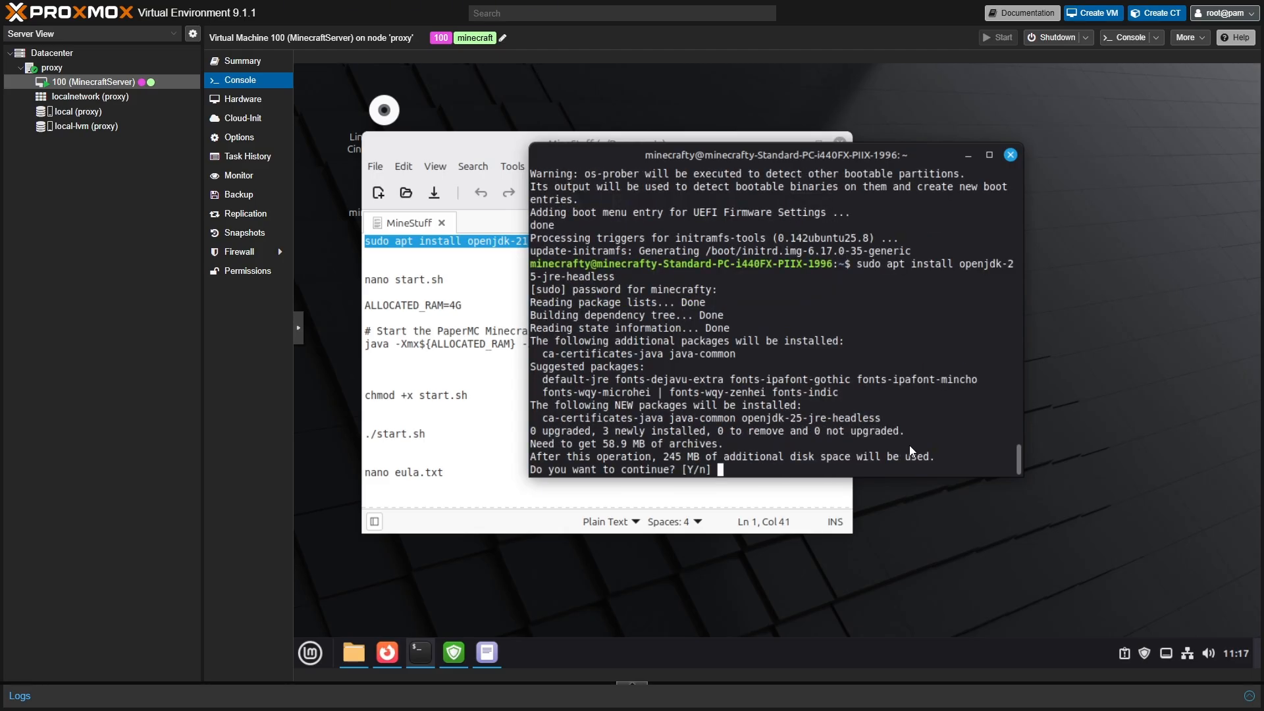
pyautogui.write('y')
pyautogui.press('Return')
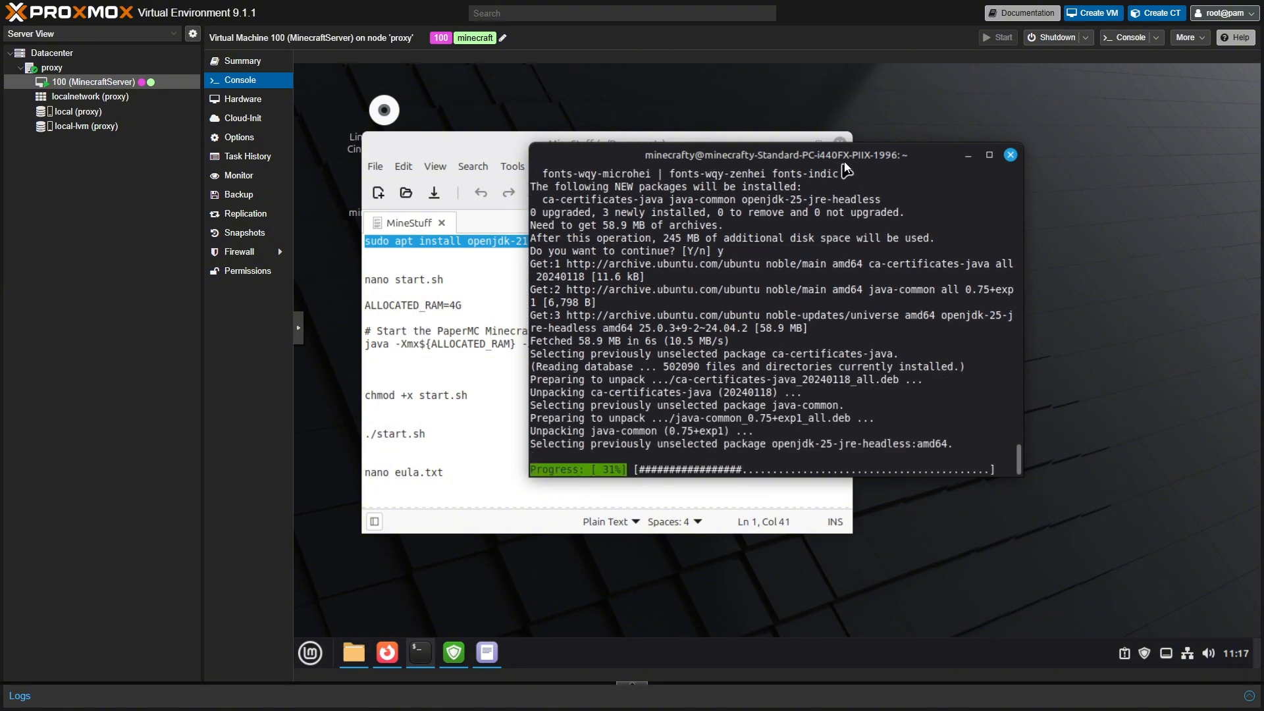
pyautogui.moveTo(844, 154); pyautogui.dragTo(1022, 158)
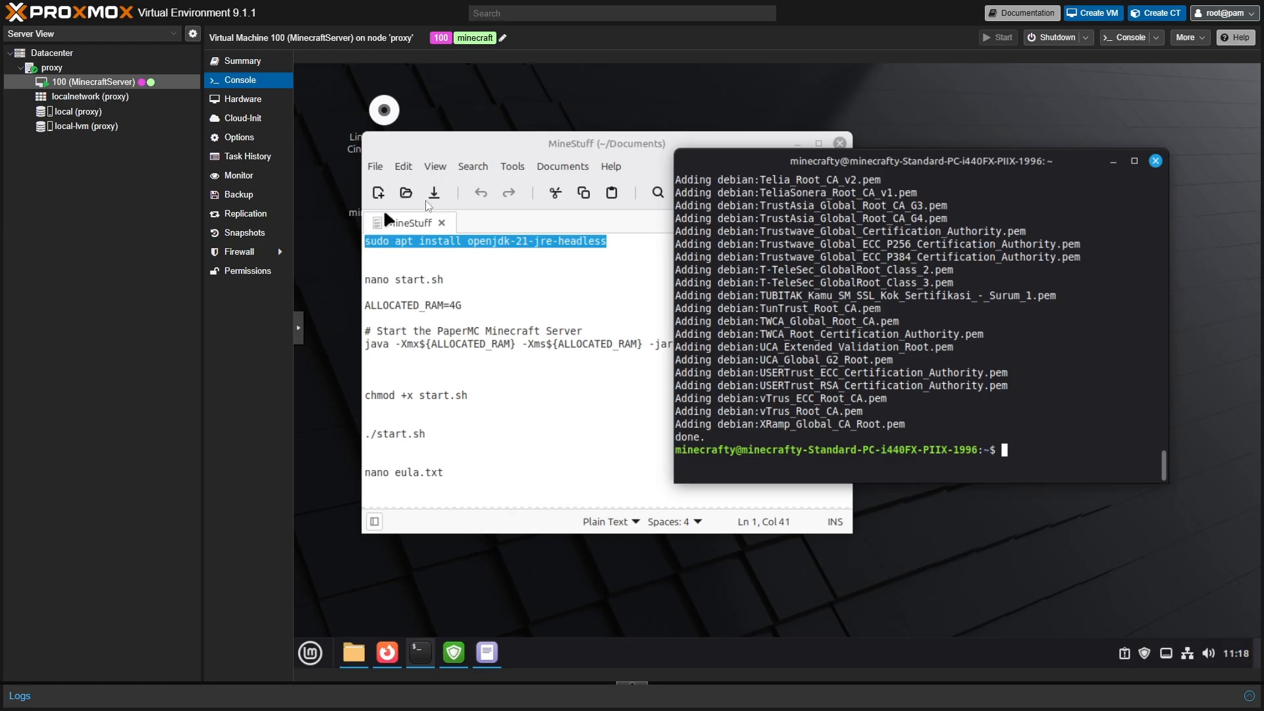
pyautogui.click(797, 143)
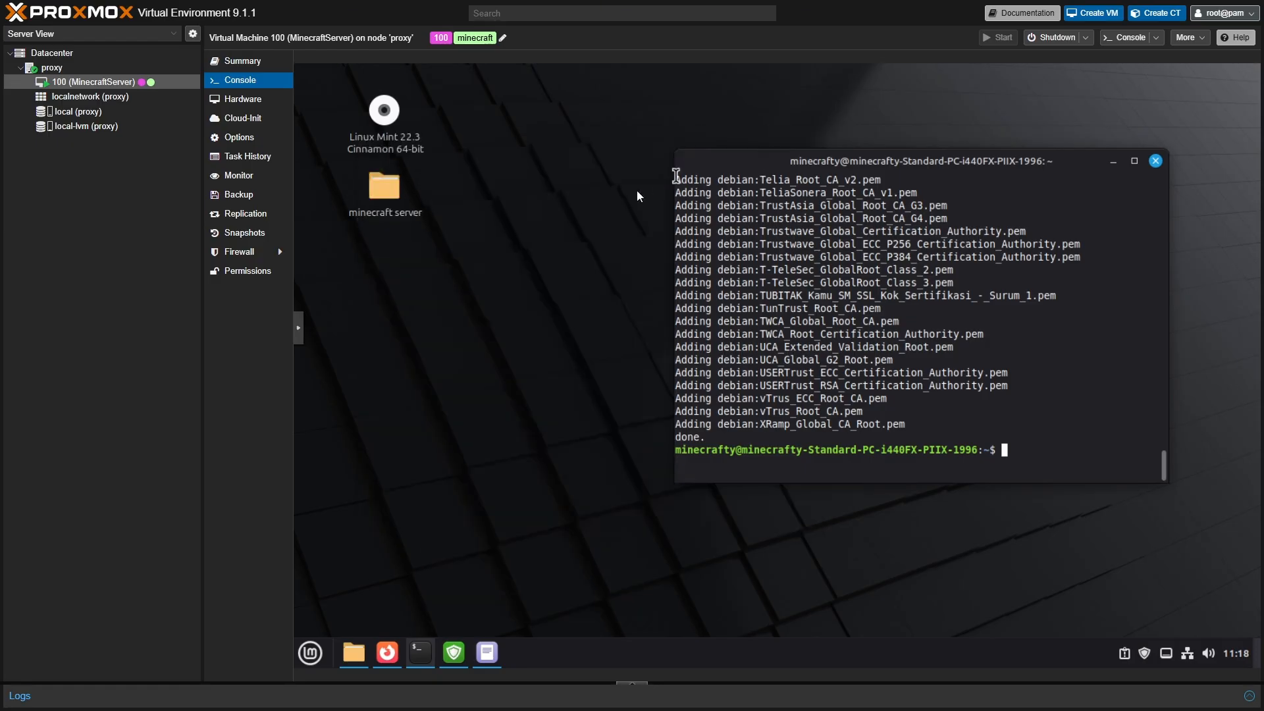
# - Open a terminal in the minecraft server folder
pyautogui.rightClick(391, 192)
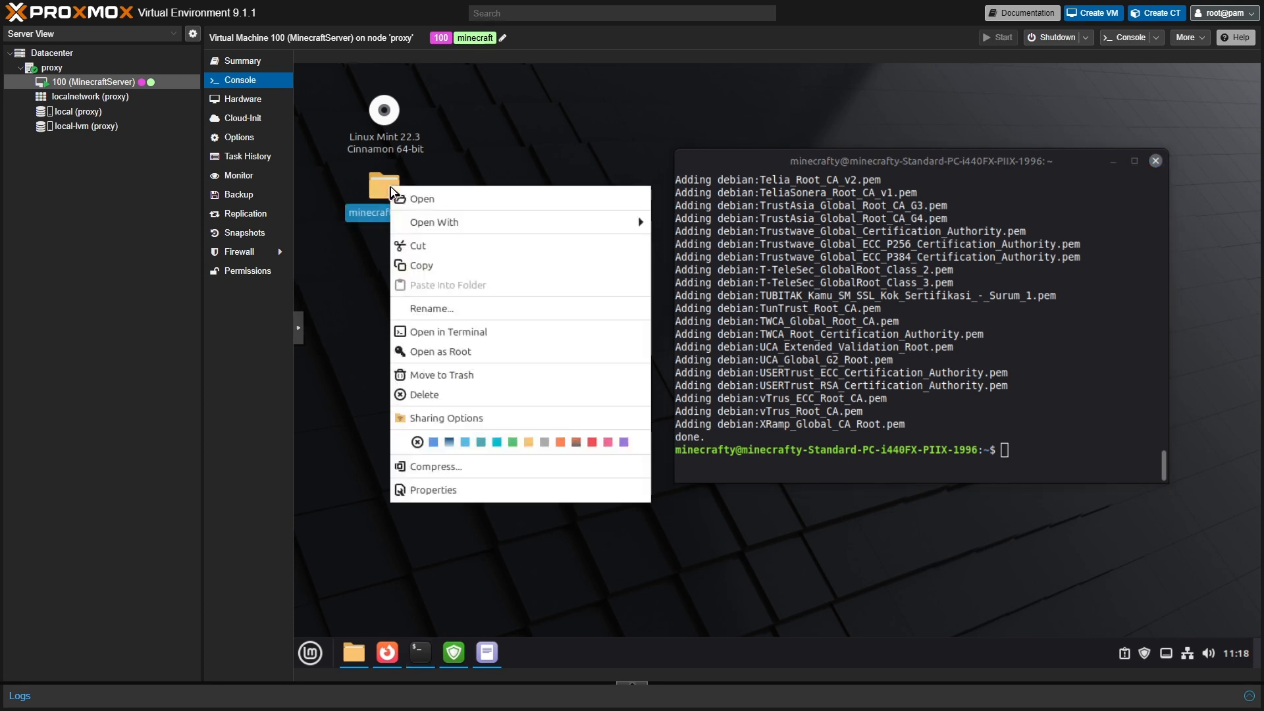
pyautogui.click(432, 332)
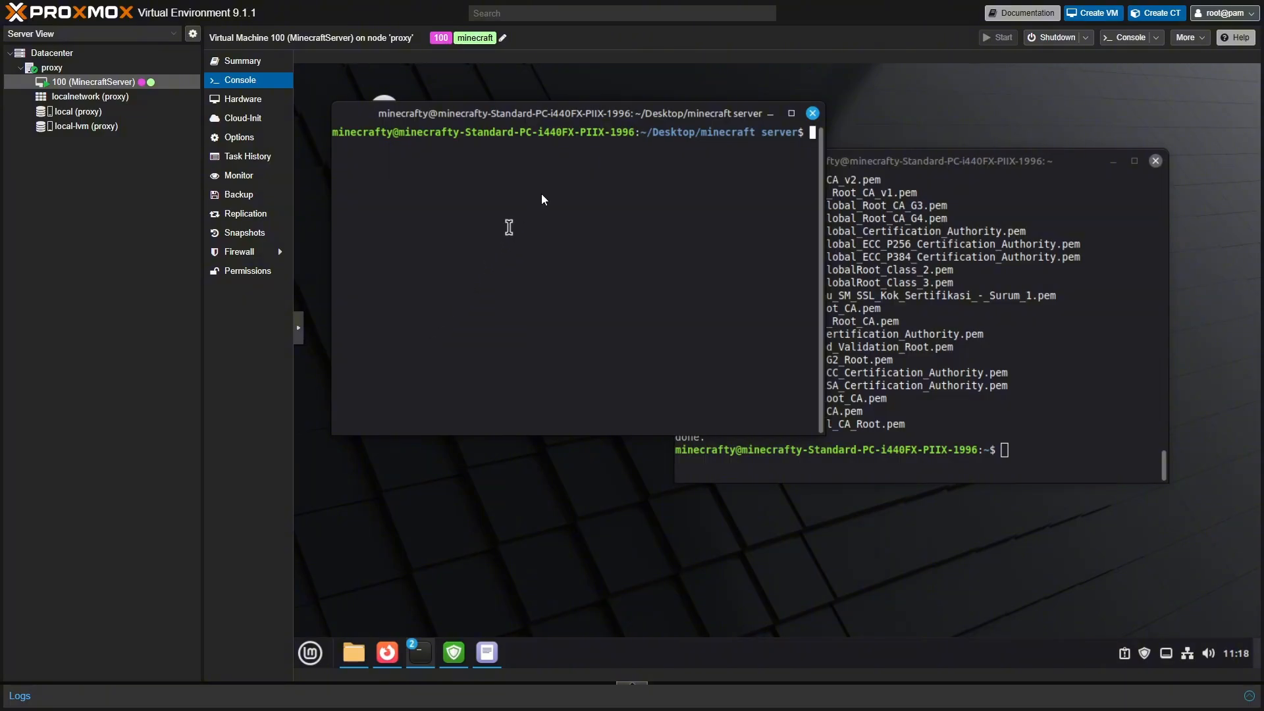
pyautogui.moveTo(583, 113); pyautogui.dragTo(618, 214)
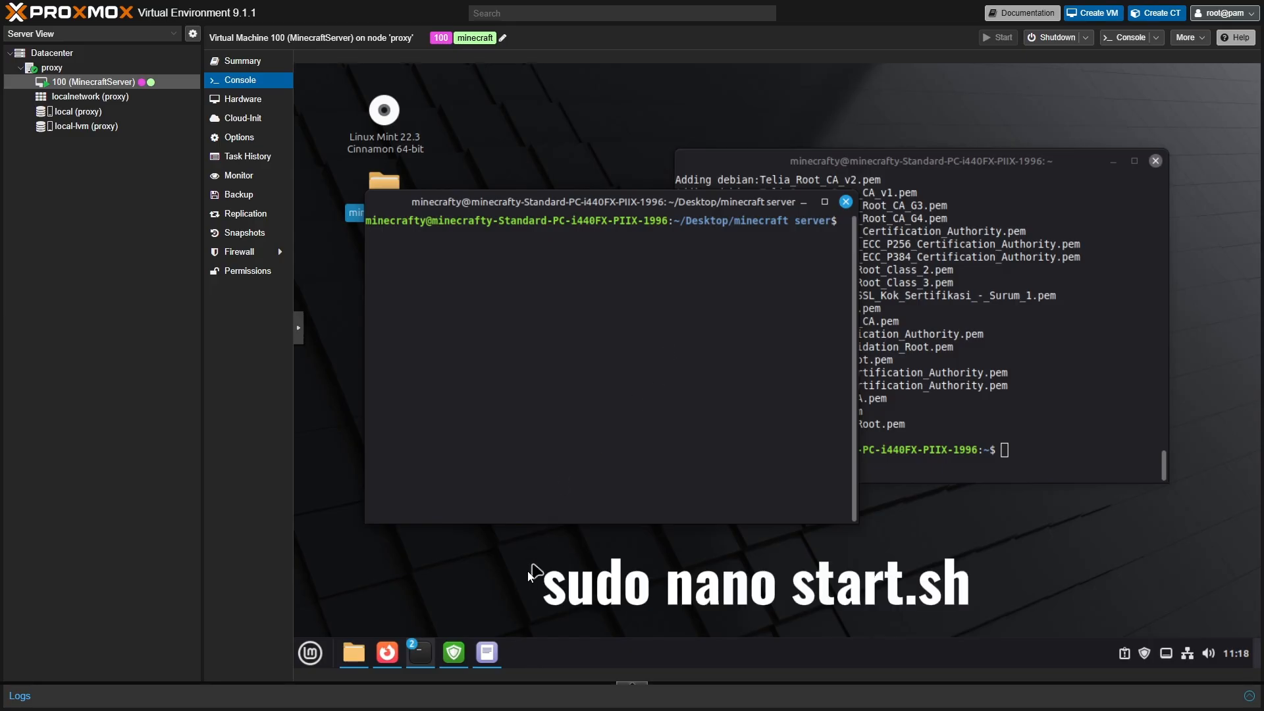
# - Copy the 'nano start.sh' line from the MineStuff notes
pyautogui.click(492, 657)
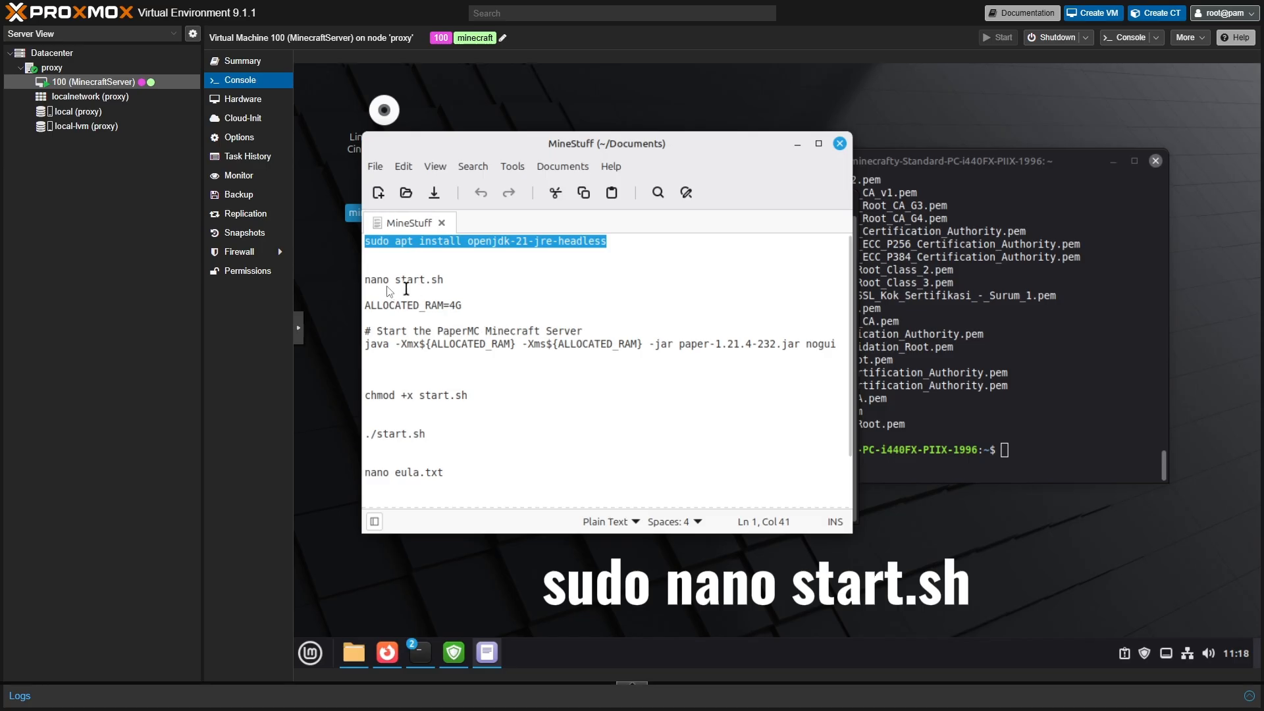
pyautogui.moveTo(366, 280); pyautogui.dragTo(434, 281)
pyautogui.rightClick(434, 282)
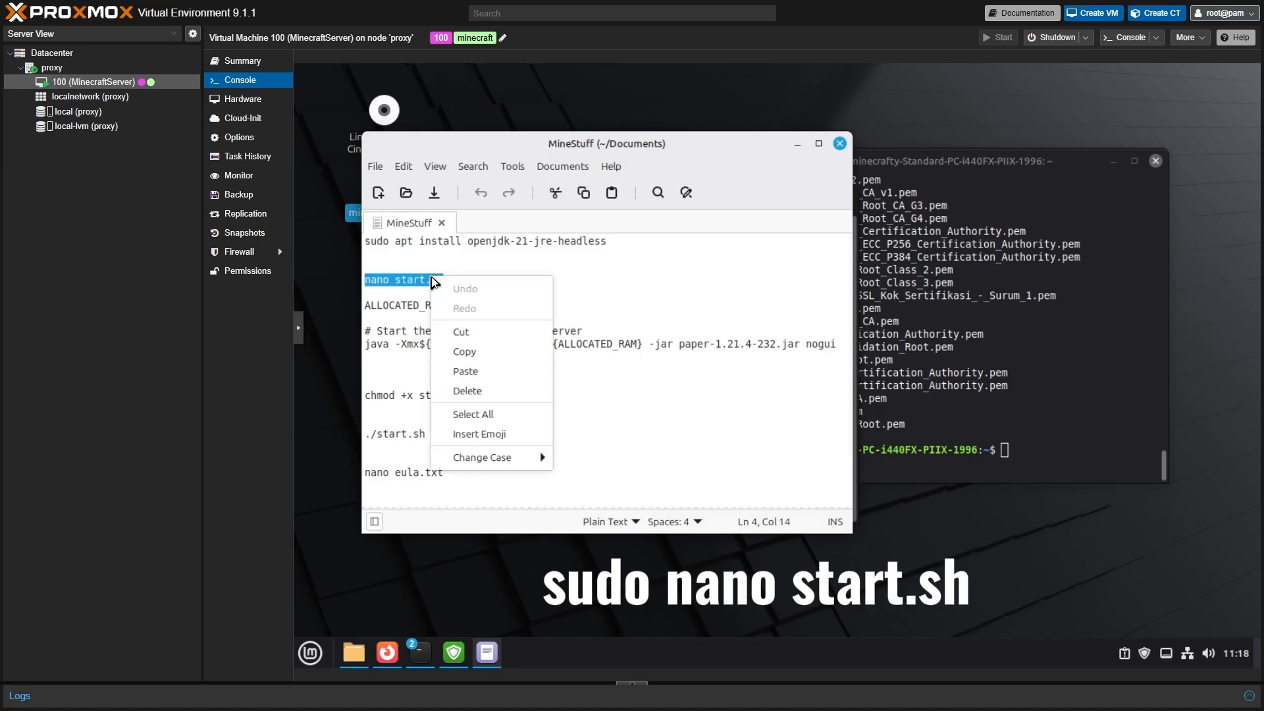
pyautogui.click(470, 351)
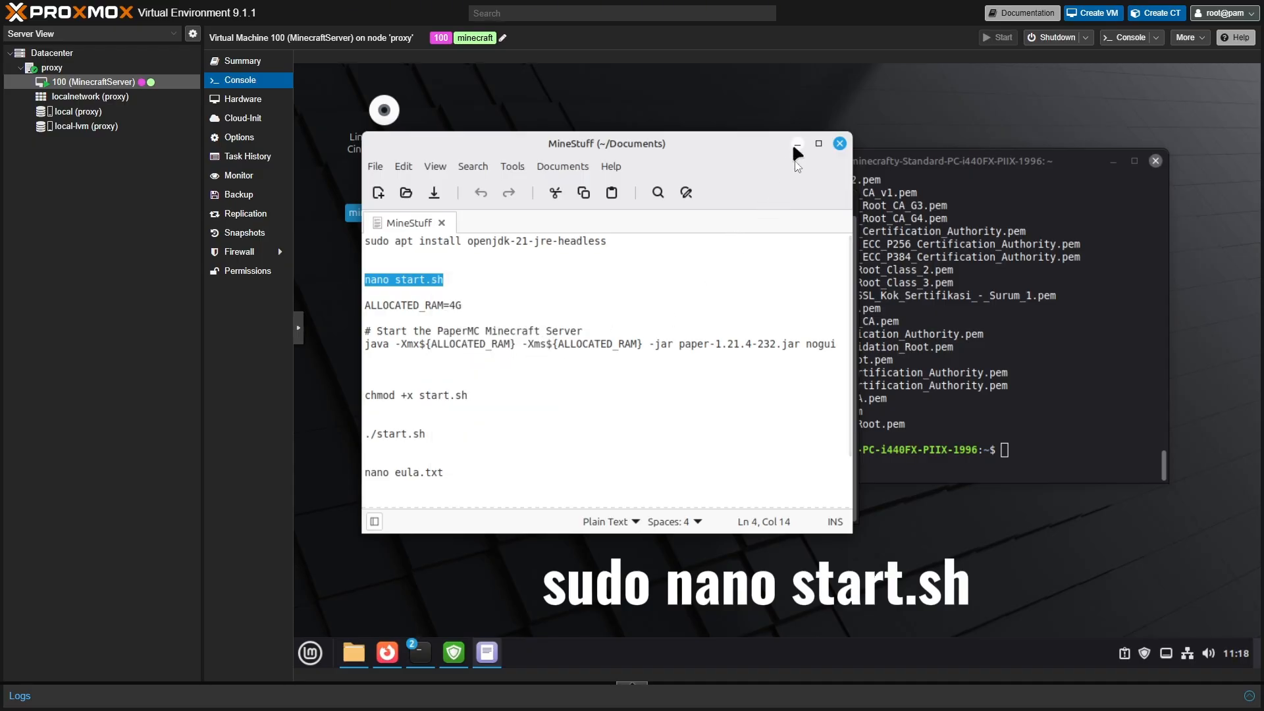
# - Hide the older terminal and place the folder terminal beside the notes editor
pyautogui.click(968, 162)
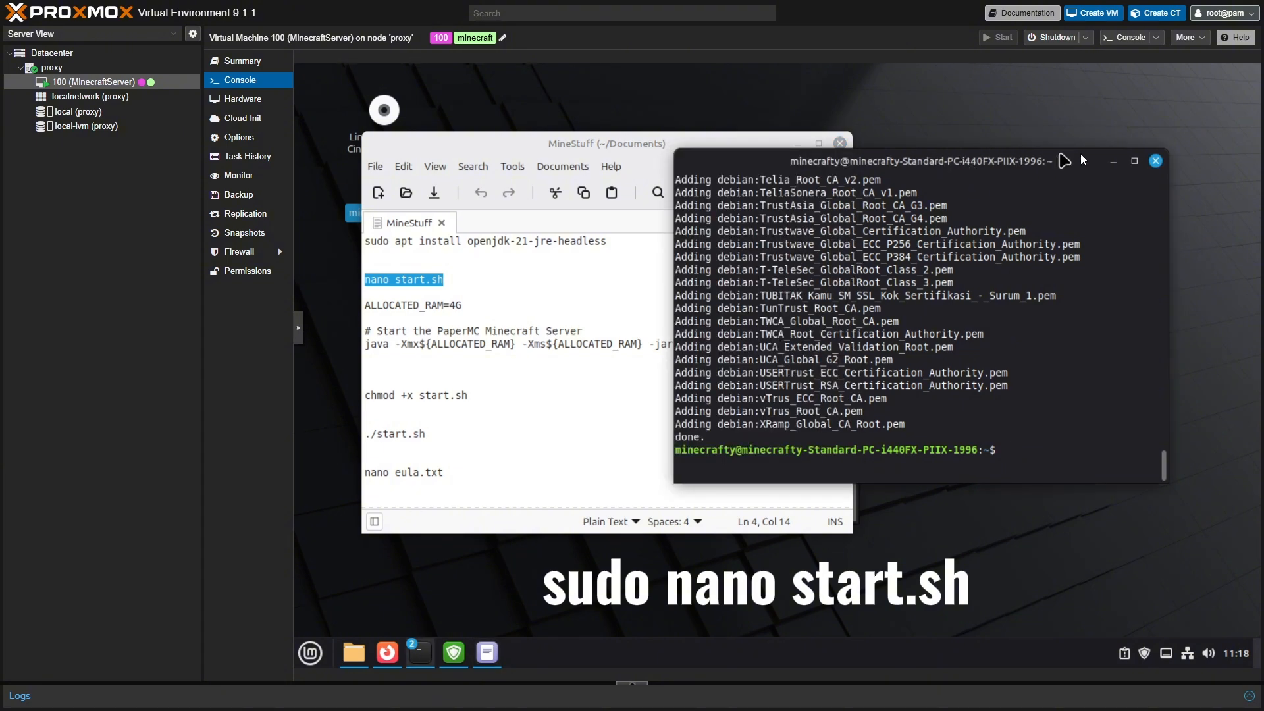
pyautogui.click(1113, 163)
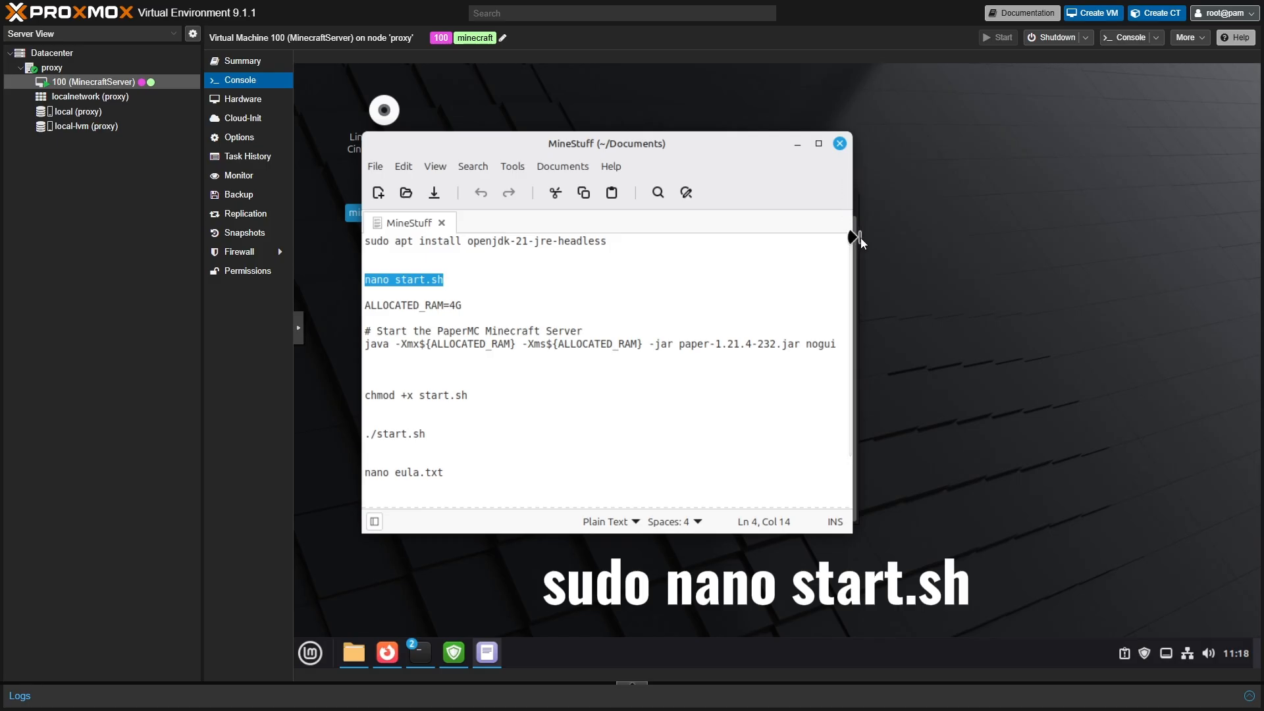
pyautogui.moveTo(764, 145); pyautogui.dragTo(652, 152)
pyautogui.moveTo(773, 193); pyautogui.dragTo(1123, 197)
pyautogui.moveTo(593, 156); pyautogui.dragTo(688, 155)
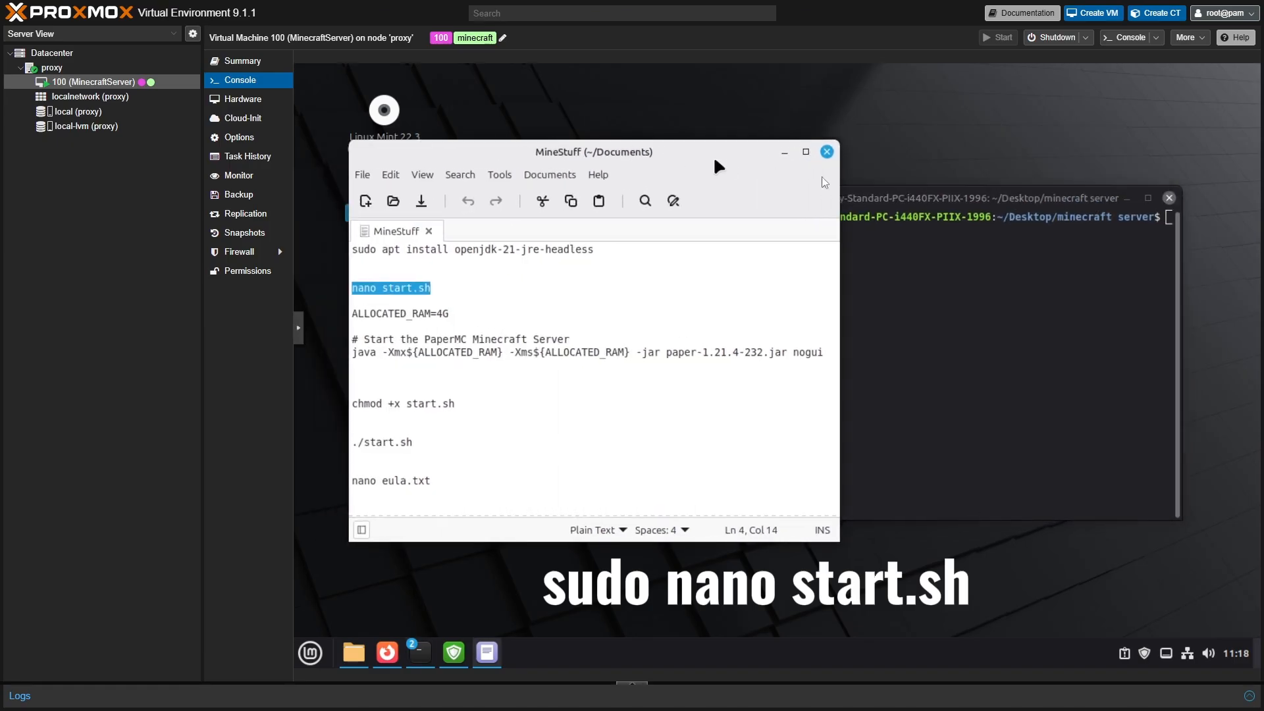
# - Run 'nano start.sh' in the folder terminal to create the script
pyautogui.click(925, 201)
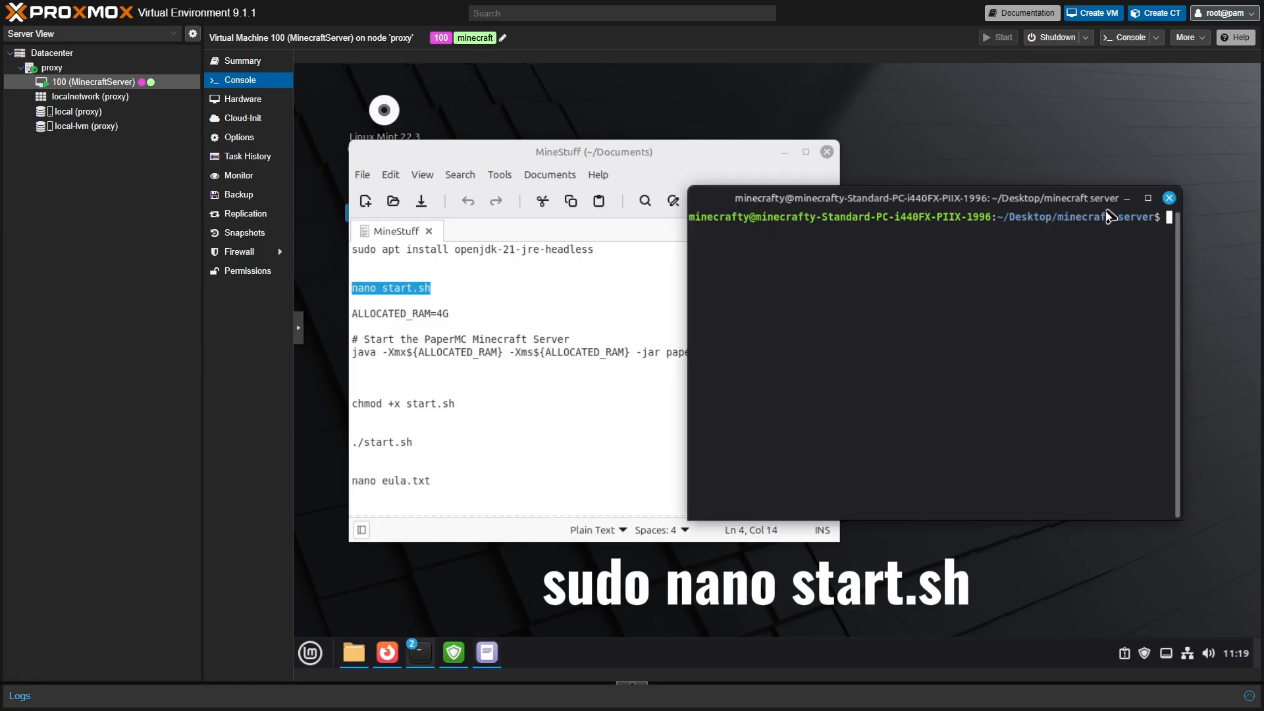
pyautogui.rightClick(777, 250)
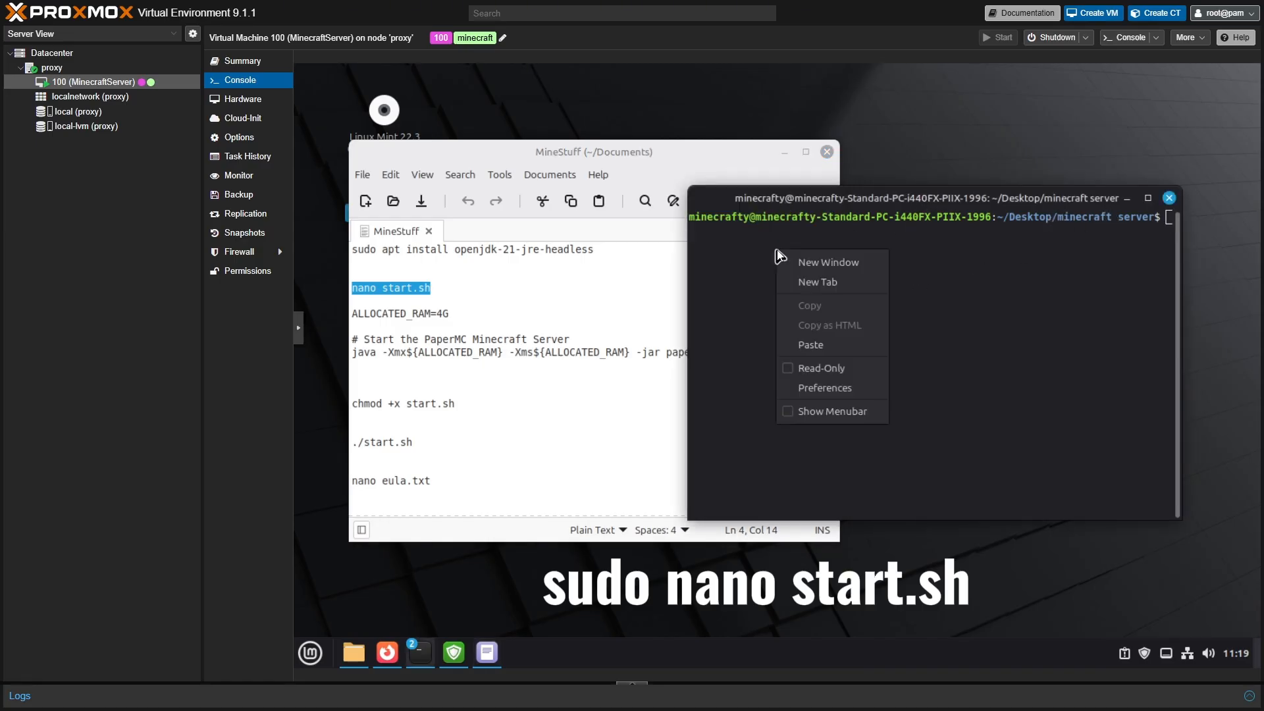
pyautogui.click(805, 338)
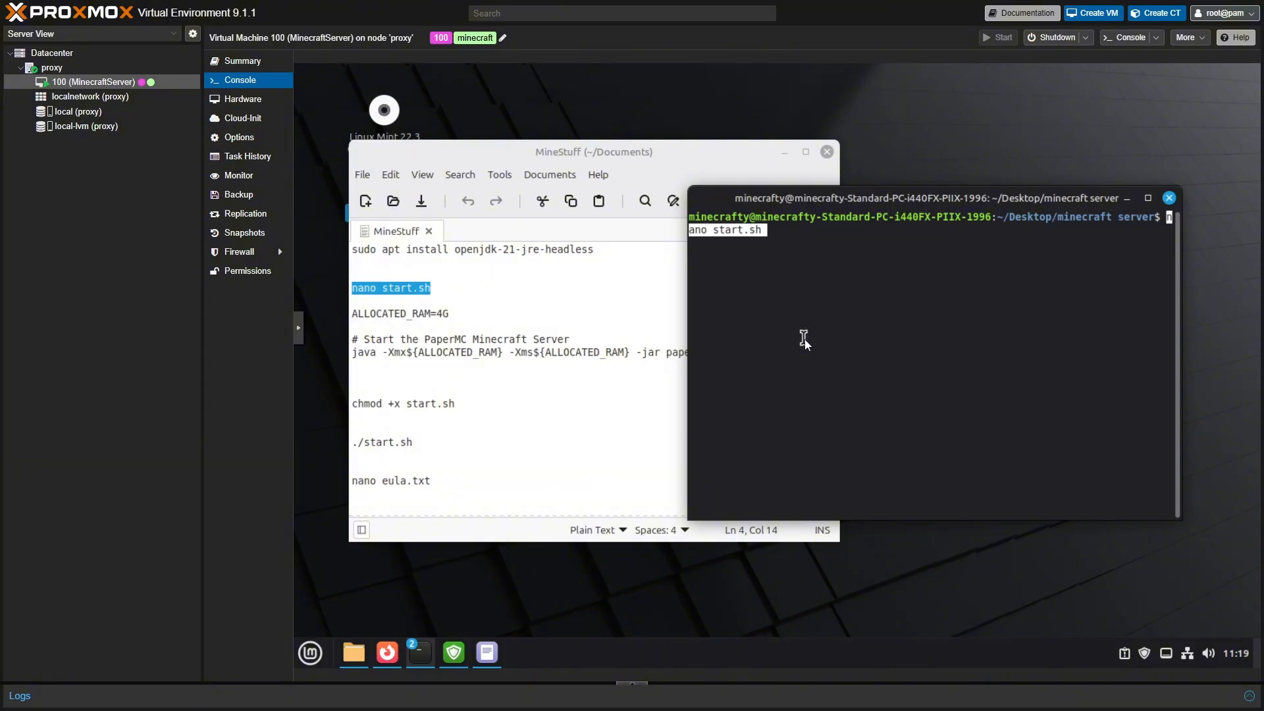
pyautogui.press('Return')
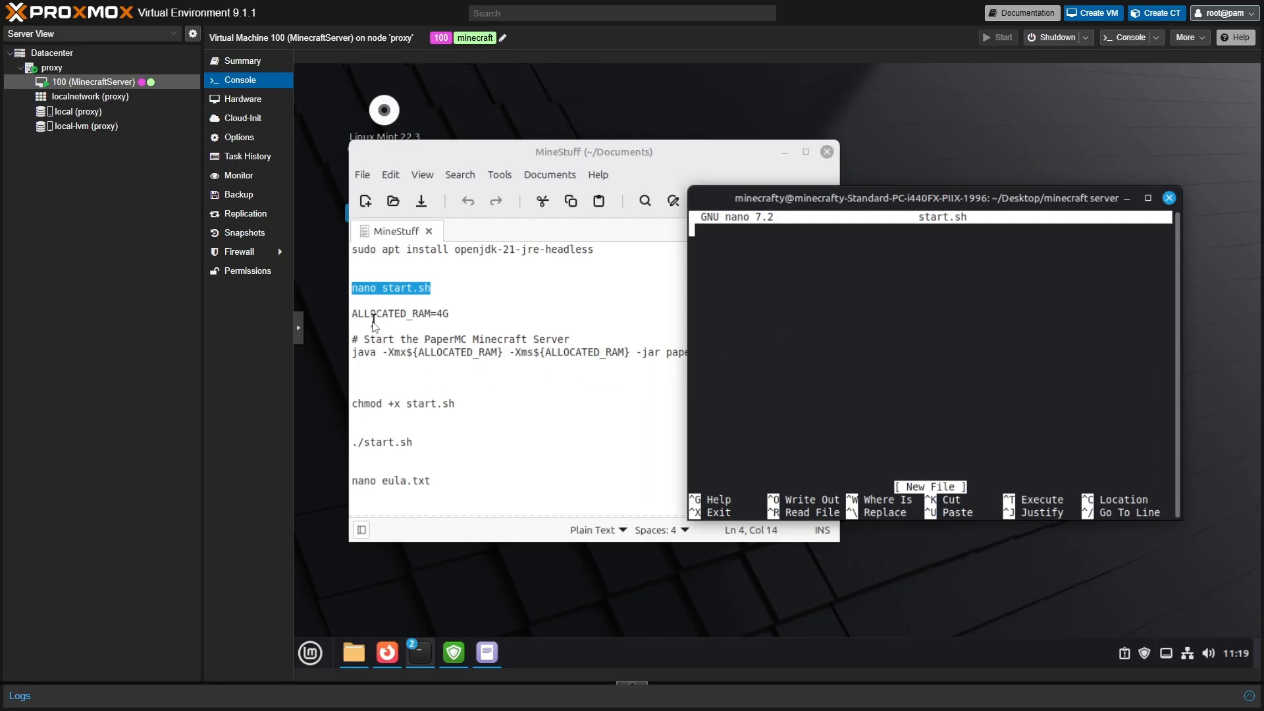
# - Copy the ALLOCATED_RAM=4G and java launch lines from the notes into nano
pyautogui.moveTo(353, 315); pyautogui.dragTo(831, 353)
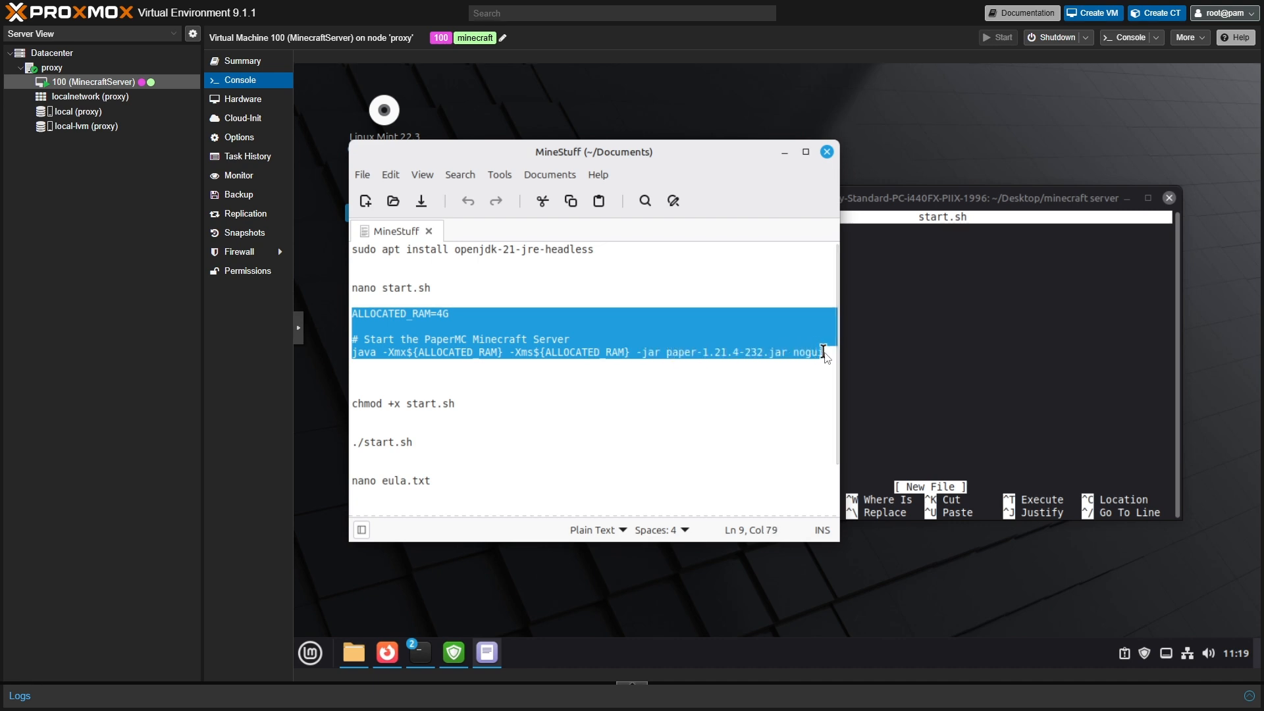
pyautogui.rightClick(535, 354)
pyautogui.click(567, 422)
pyautogui.click(879, 357)
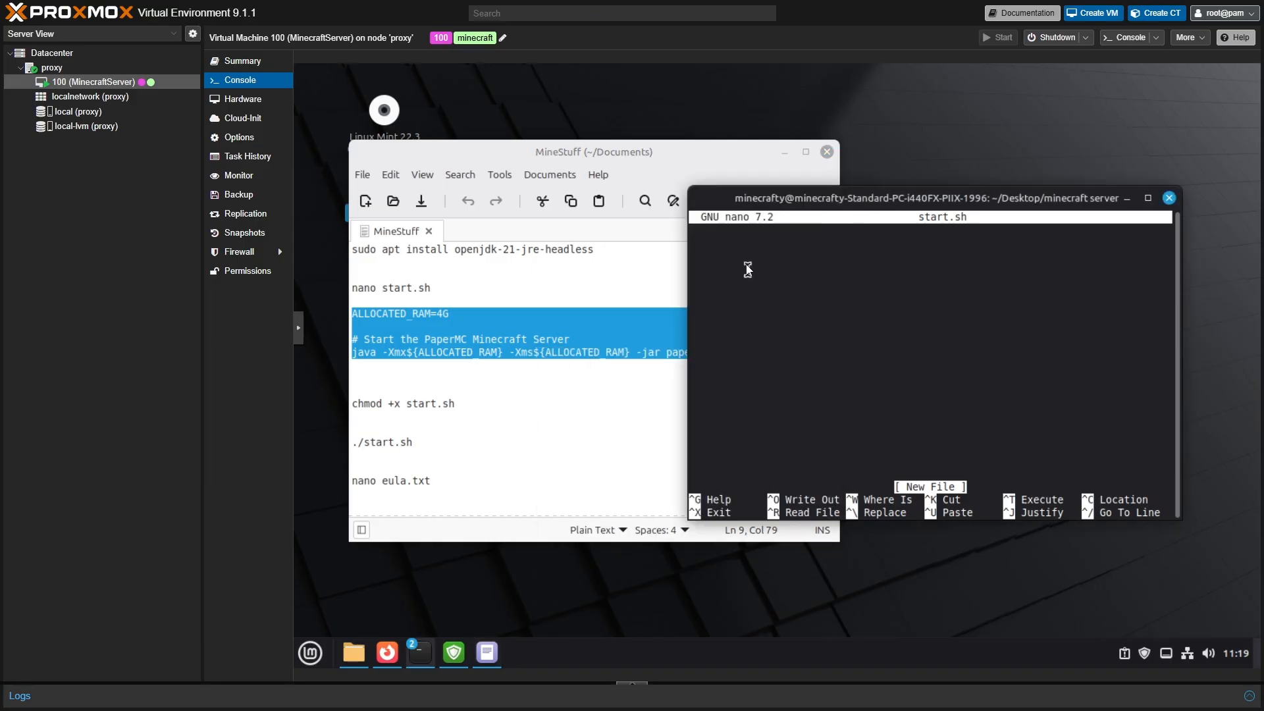
pyautogui.rightClick(738, 239)
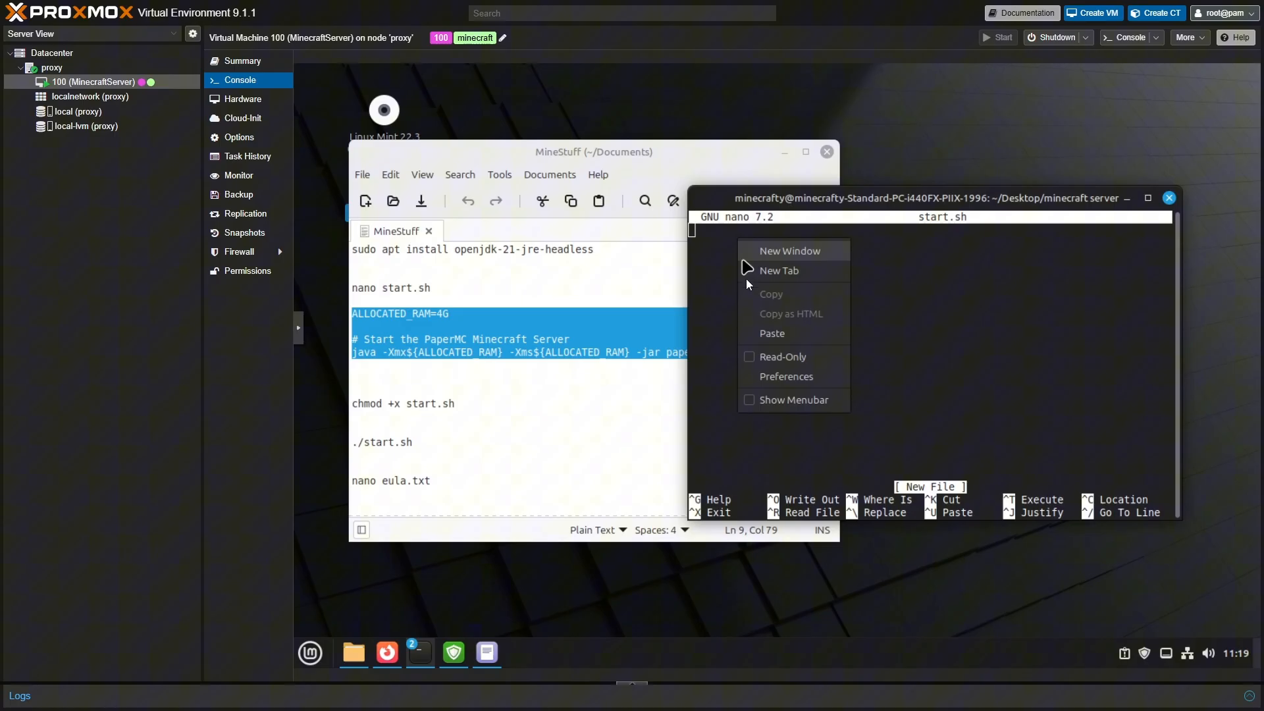
pyautogui.click(768, 334)
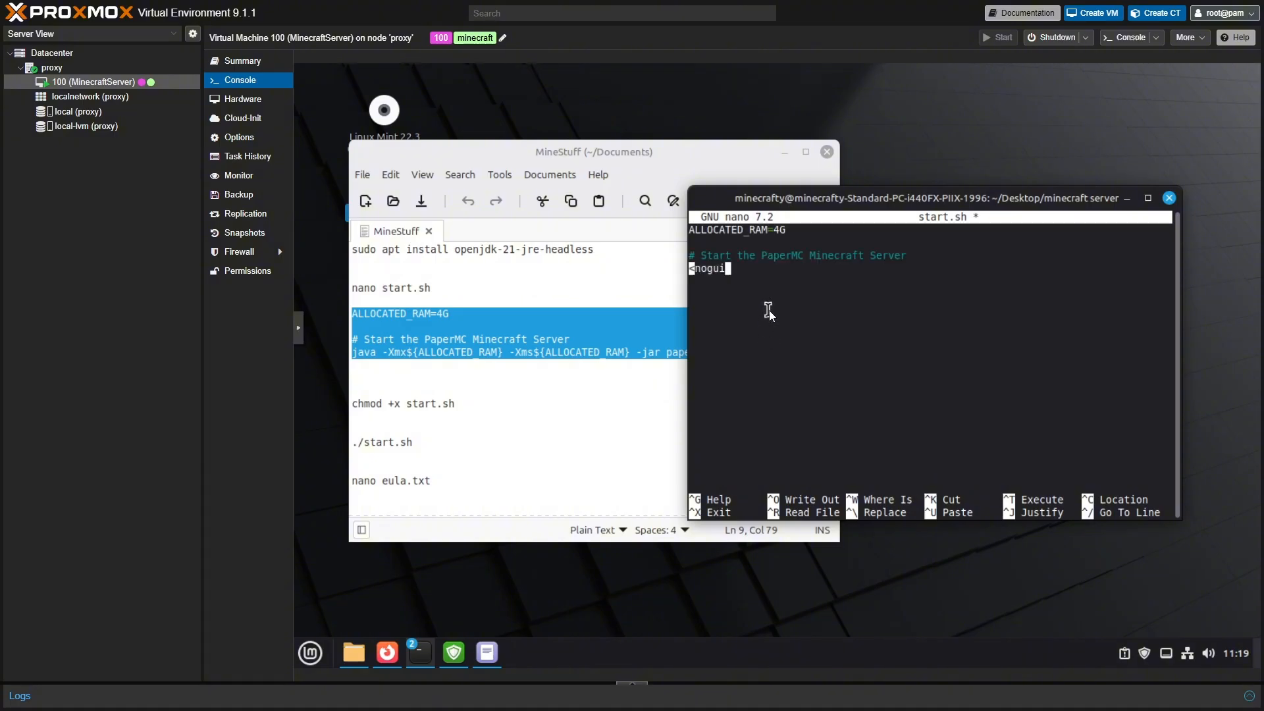
# - Locate the outdated paper-1.21.4-232.jar version on the java line
pyautogui.press('Left')
pyautogui.press('Left')
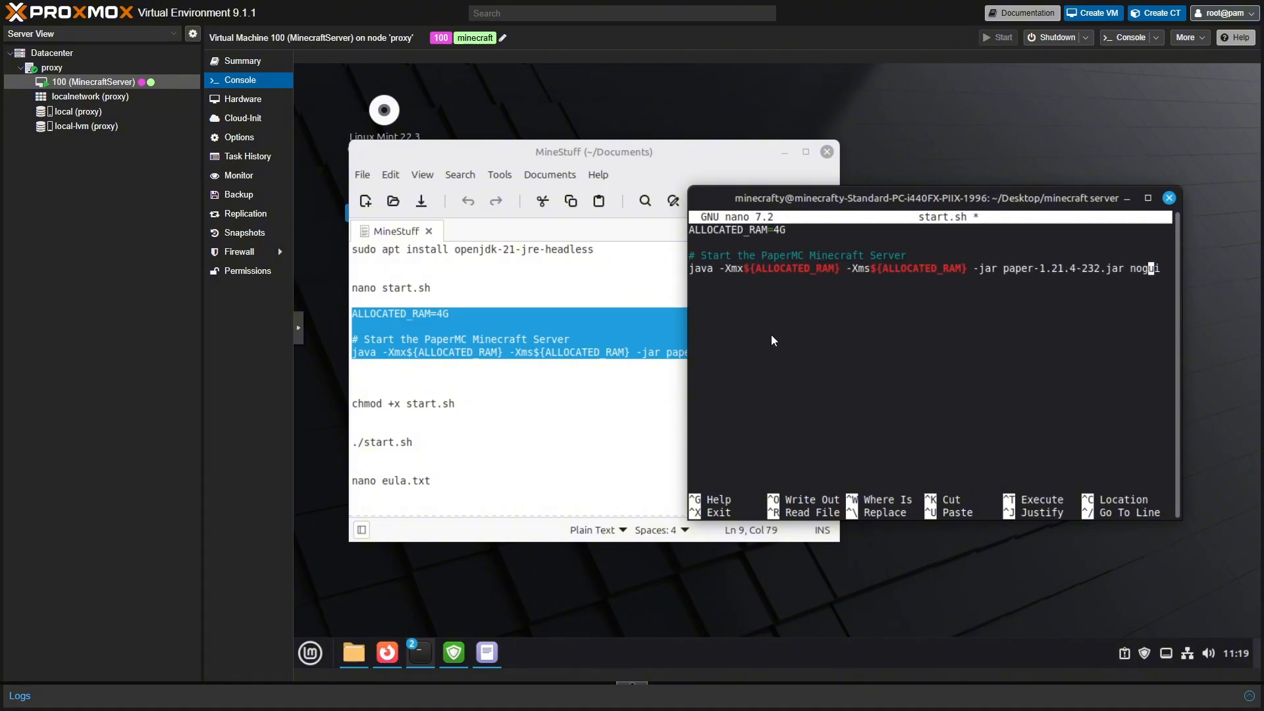
pyautogui.press('Left')
pyautogui.press('Left')
pyautogui.press('Left')
pyautogui.press('Left')
pyautogui.press('Left')
pyautogui.press('Left')
pyautogui.press('Left')
pyautogui.press('Left')
pyautogui.moveTo(983, 273); pyautogui.dragTo(1057, 274)
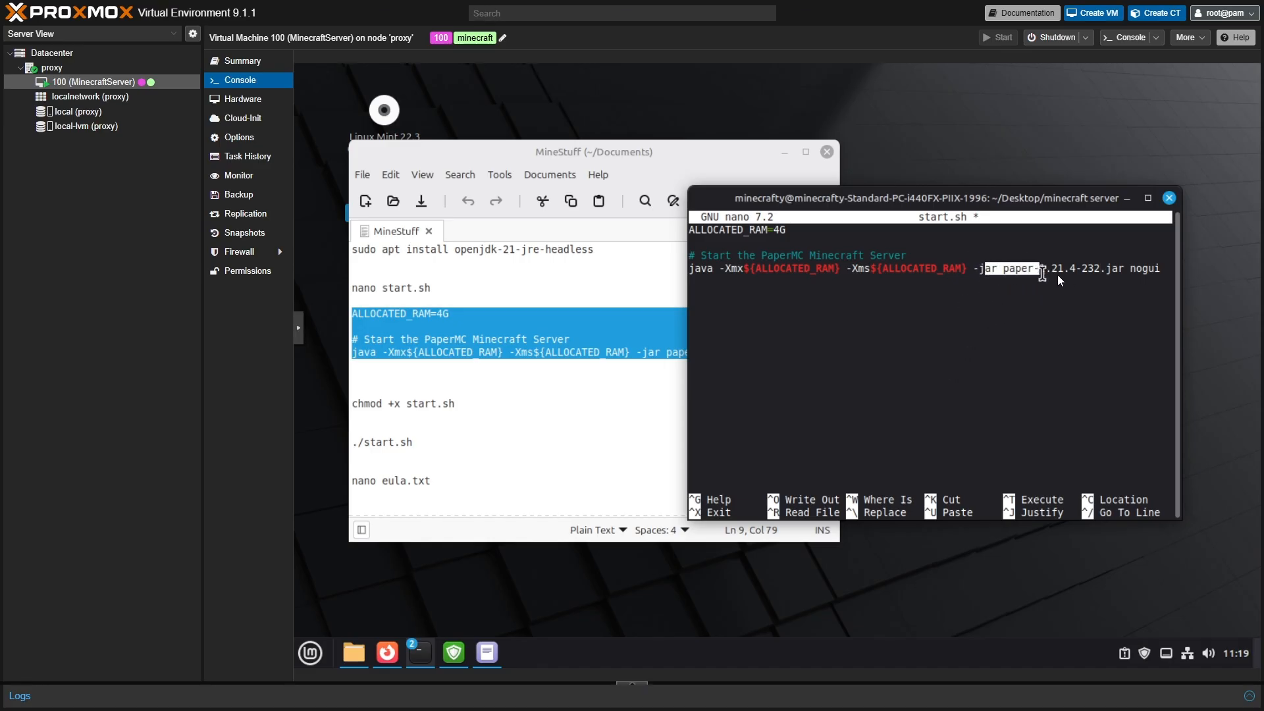
pyautogui.click(980, 274)
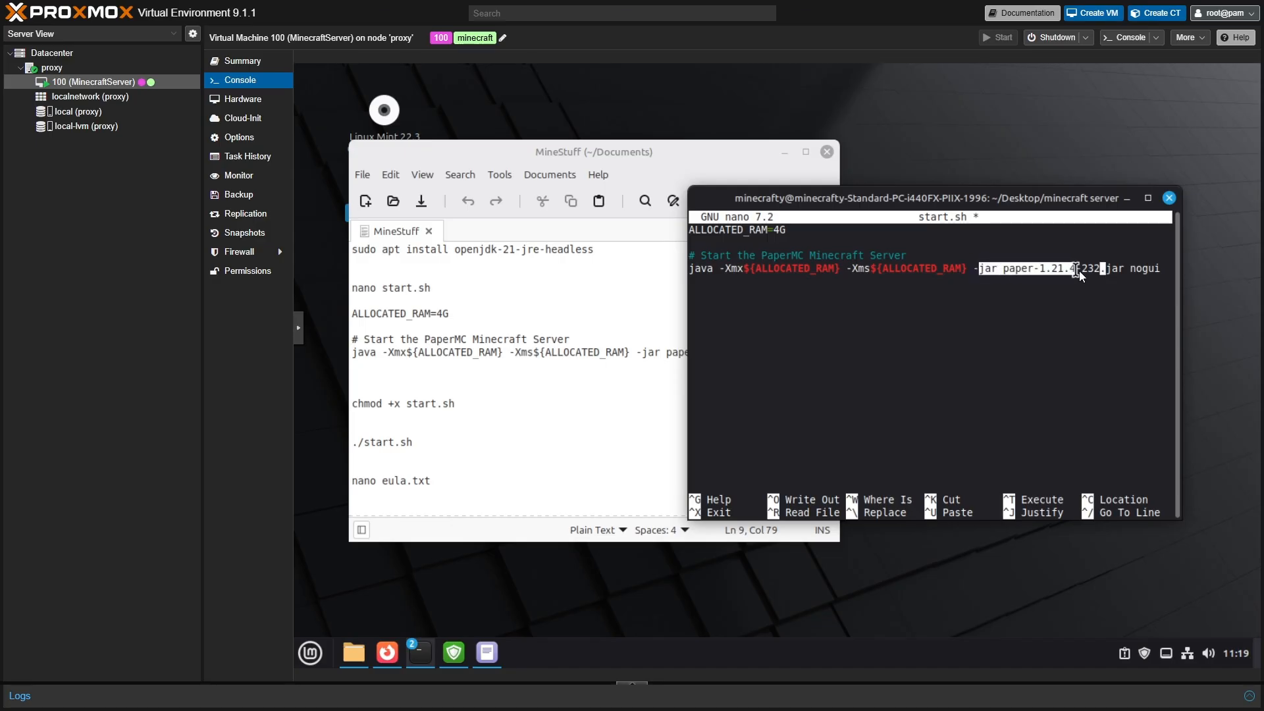
pyautogui.moveTo(1096, 273); pyautogui.dragTo(1101, 273)
pyautogui.moveTo(358, 654)
# - Check the jar name in the server folder, then change the jar build number to 67
pyautogui.click(783, 154)
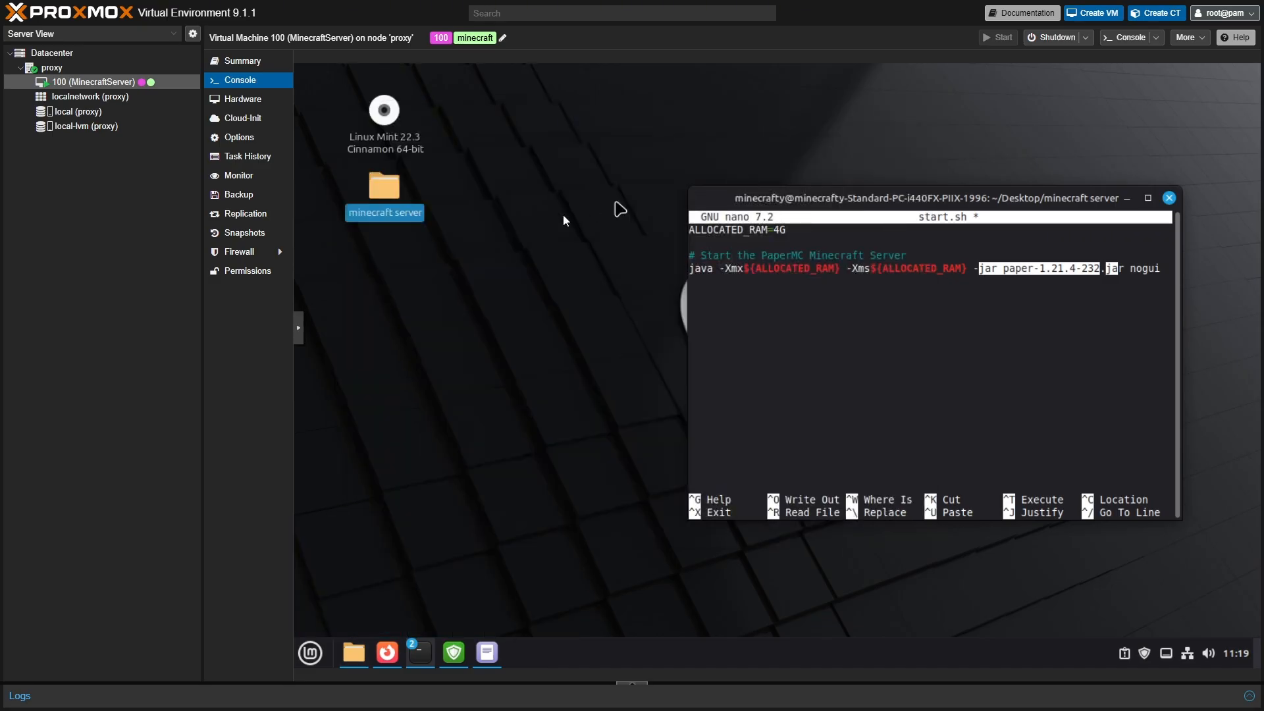
pyautogui.doubleClick(393, 191)
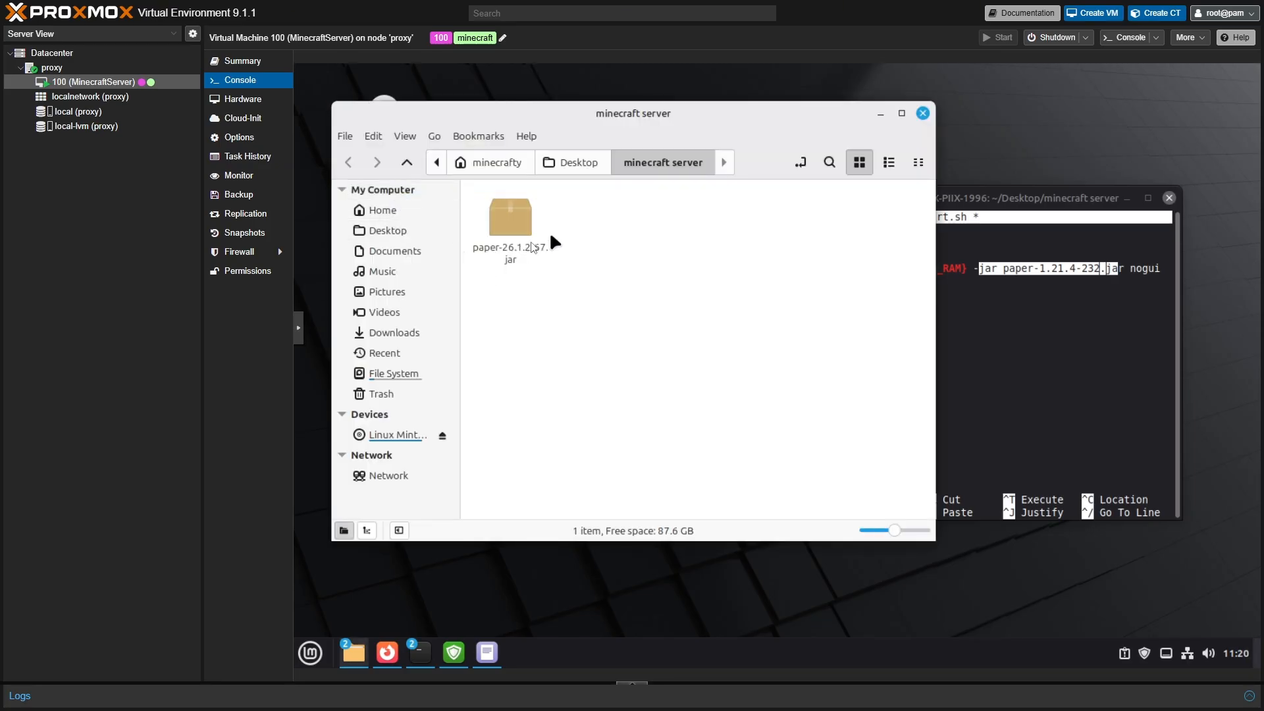
pyautogui.click(1019, 198)
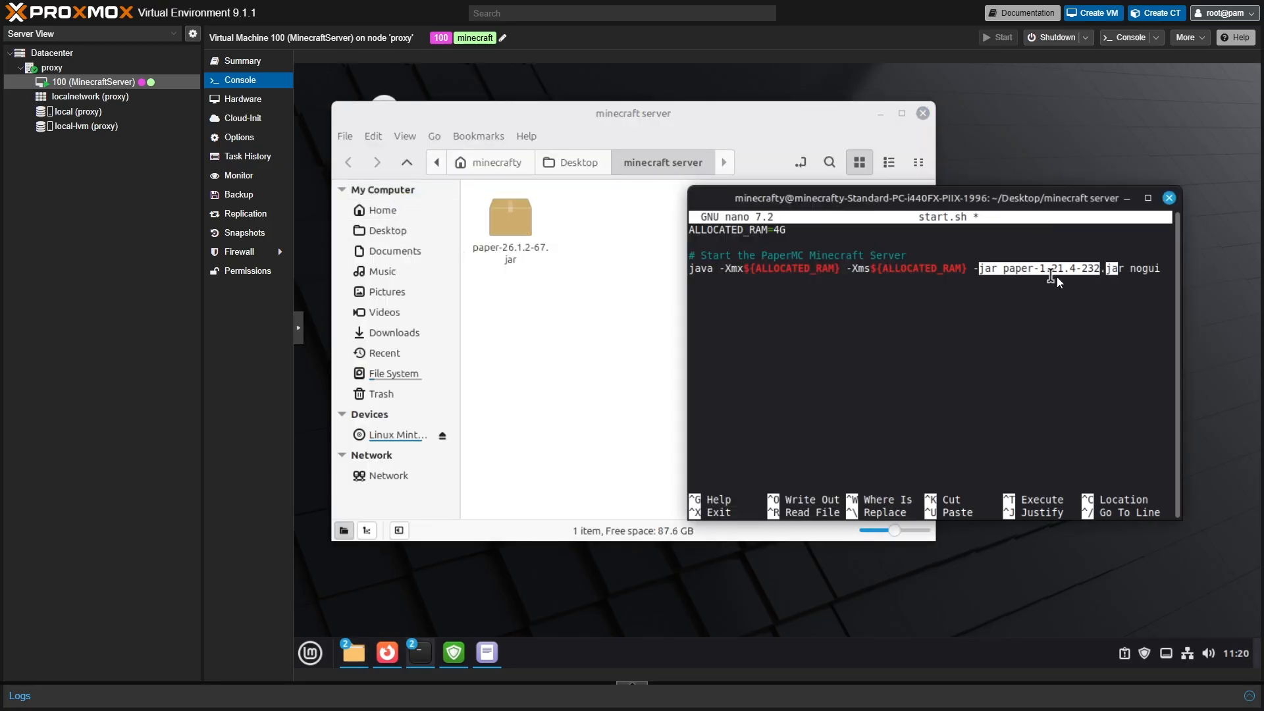
pyautogui.click(1089, 271)
pyautogui.press('Left')
pyautogui.press('Left')
pyautogui.press('Left')
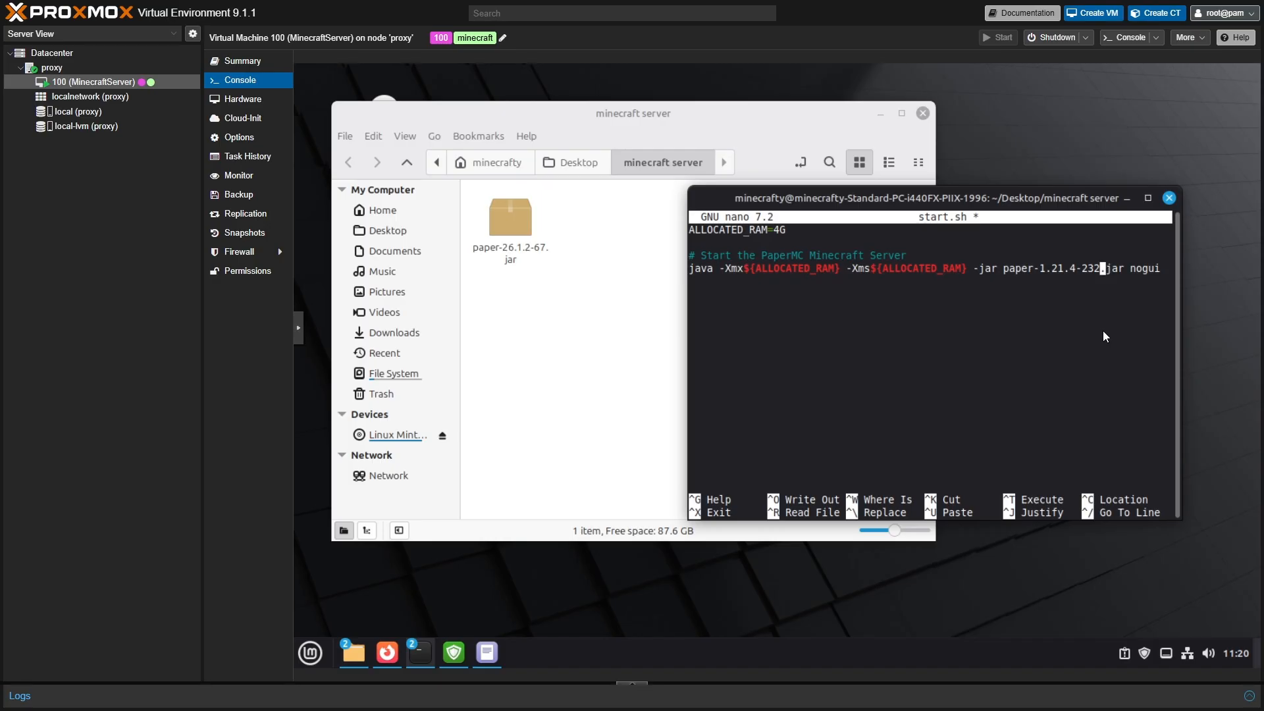
pyautogui.press('BackSpace')
# - Change the jar version to 26.1.2 so the line reads paper-26.1.2-67.jar
pyautogui.press('BackSpace')
pyautogui.press('BackSpace')
pyautogui.write('67')
pyautogui.press('Left')
pyautogui.press('Left')
pyautogui.press('Left')
pyautogui.press('Left')
pyautogui.press('Left')
pyautogui.press('Left')
pyautogui.press('Left')
pyautogui.press('Left')
pyautogui.press('BackSpace')
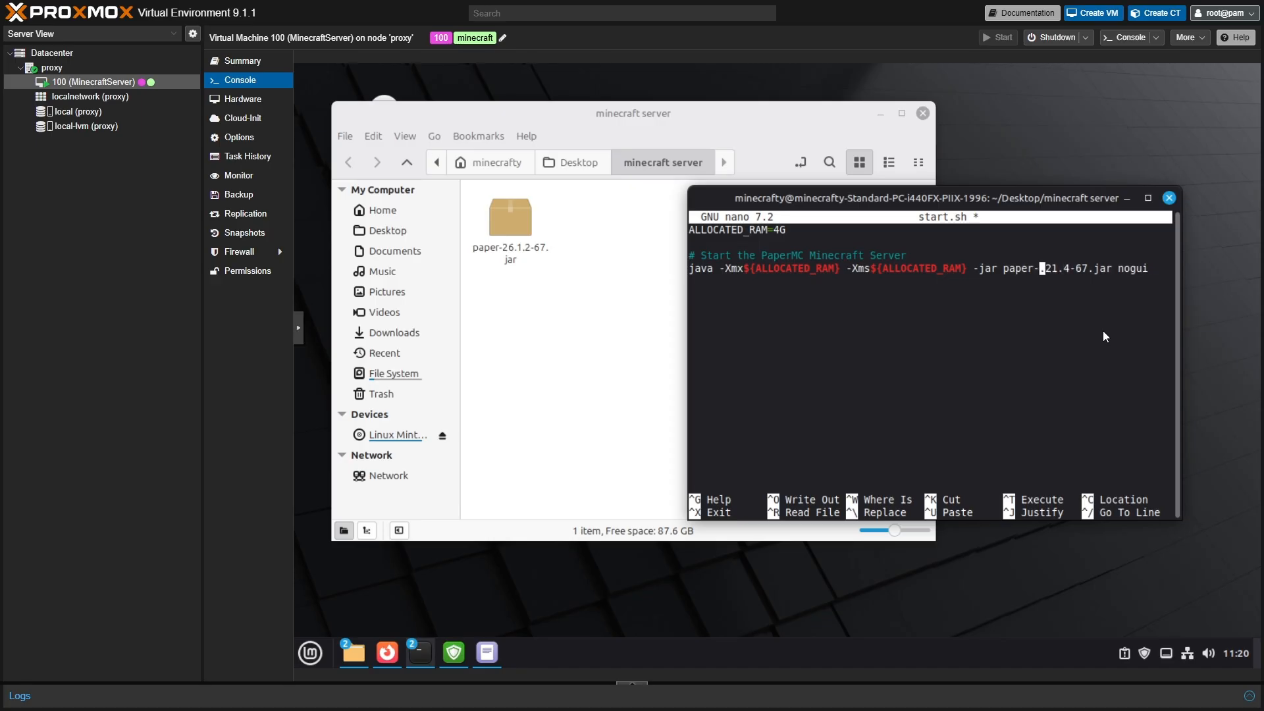
pyautogui.write('2')
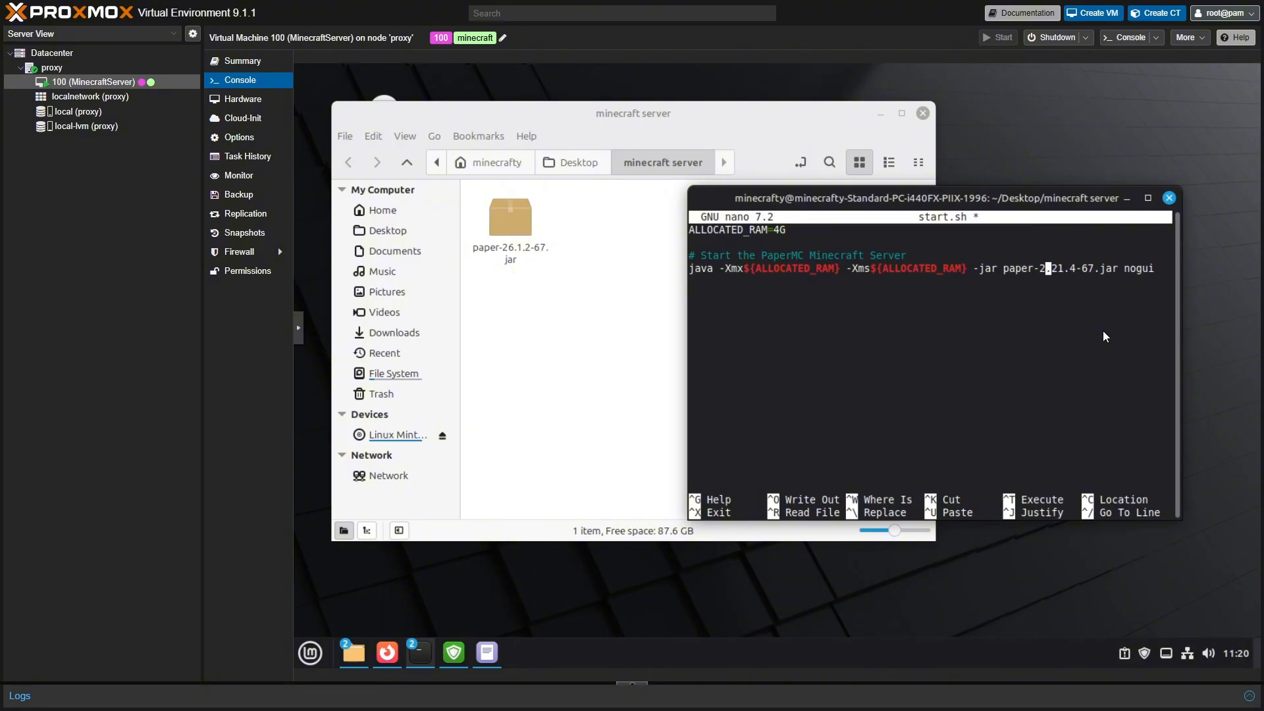
pyautogui.write('6')
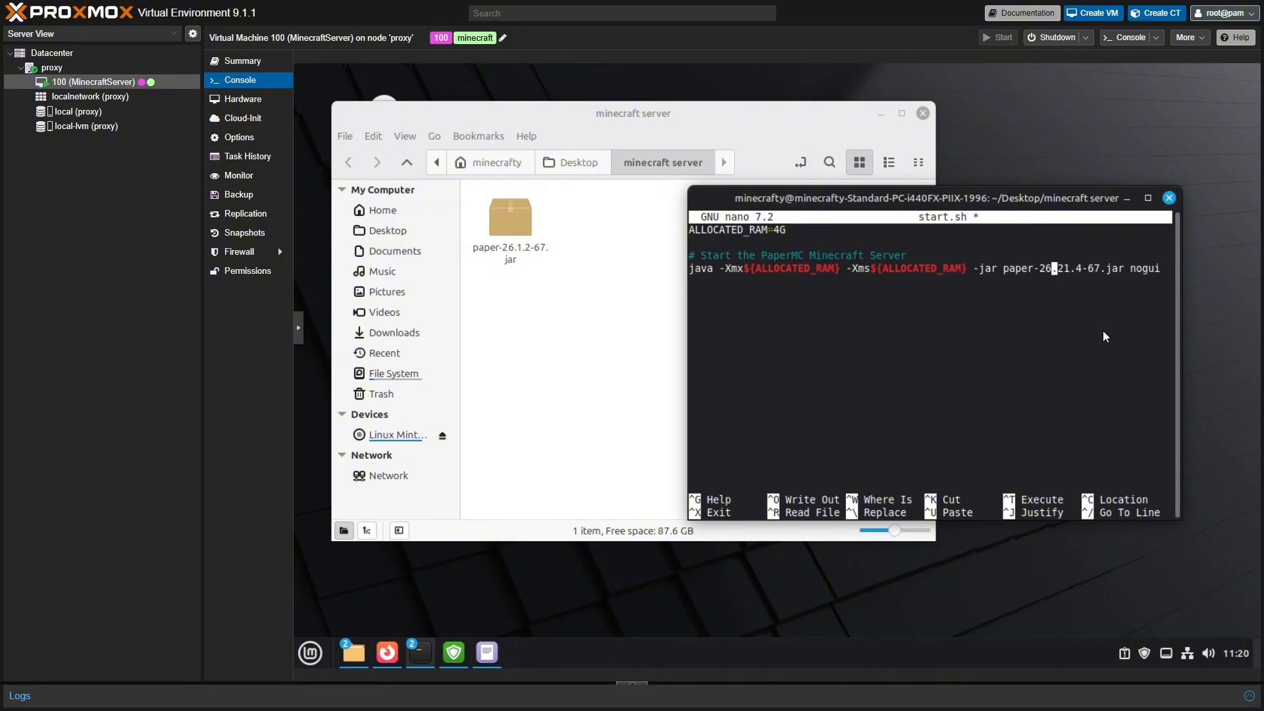
pyautogui.press('Right')
pyautogui.press('Right')
pyautogui.press('Right')
pyautogui.press('BackSpace')
pyautogui.press('BackSpace')
pyautogui.write('1')
pyautogui.press('Right')
pyautogui.press('BackSpace')
pyautogui.write('2')
pyautogui.press('Right')
pyautogui.press('Right')
pyautogui.press('Right')
pyautogui.press('Right')
pyautogui.press('Right')
pyautogui.press('Right')
# - Save start.sh under its existing name and exit nano
pyautogui.hotkey('ctrl', 'x')
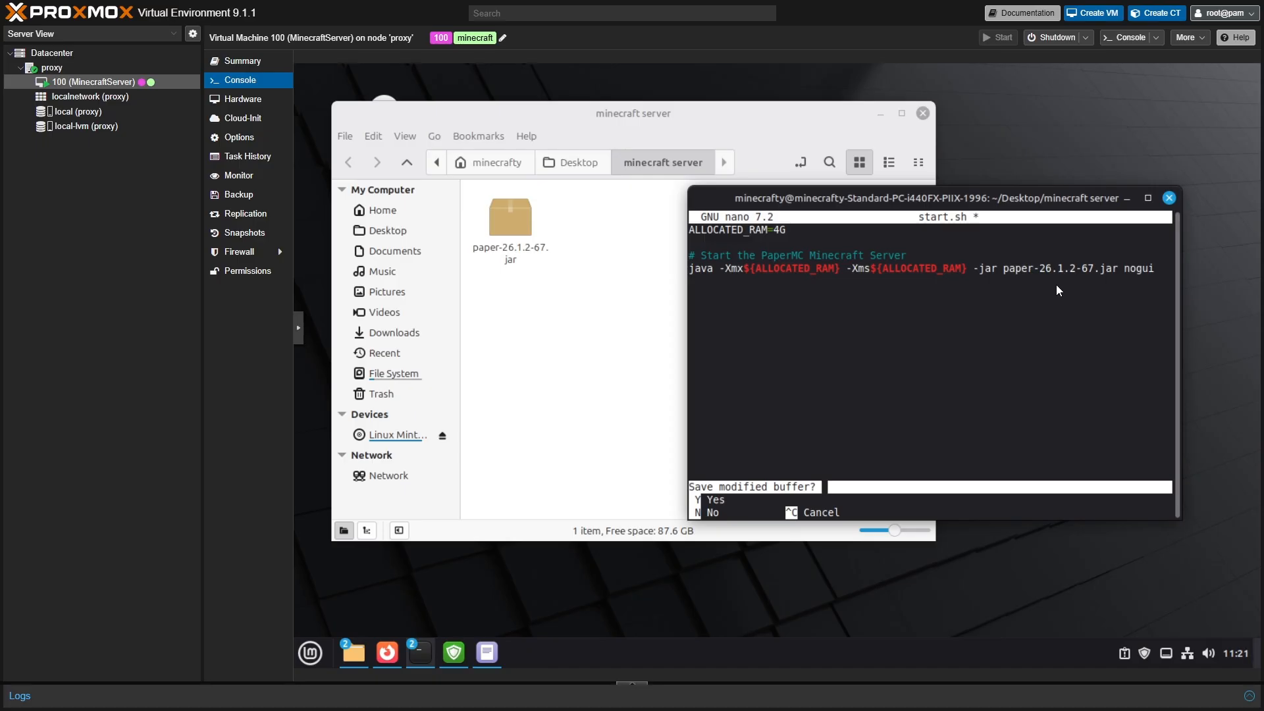
pyautogui.press('y')
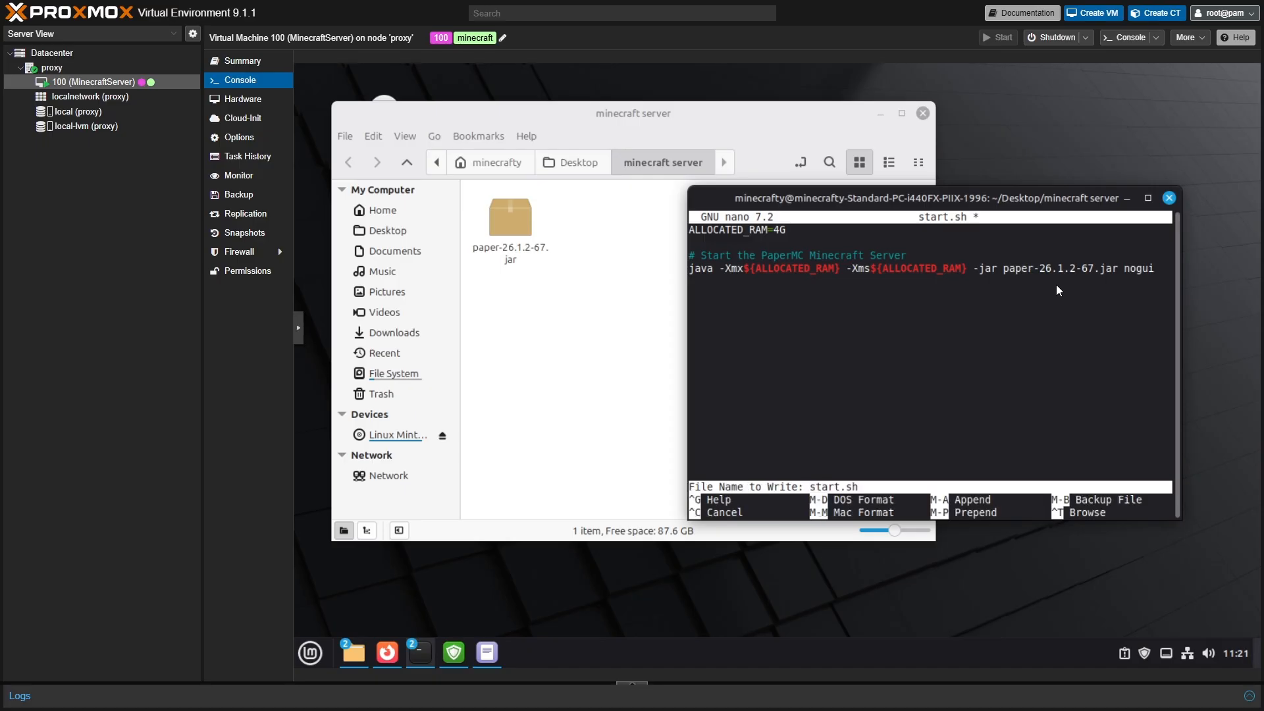
pyautogui.press('Return')
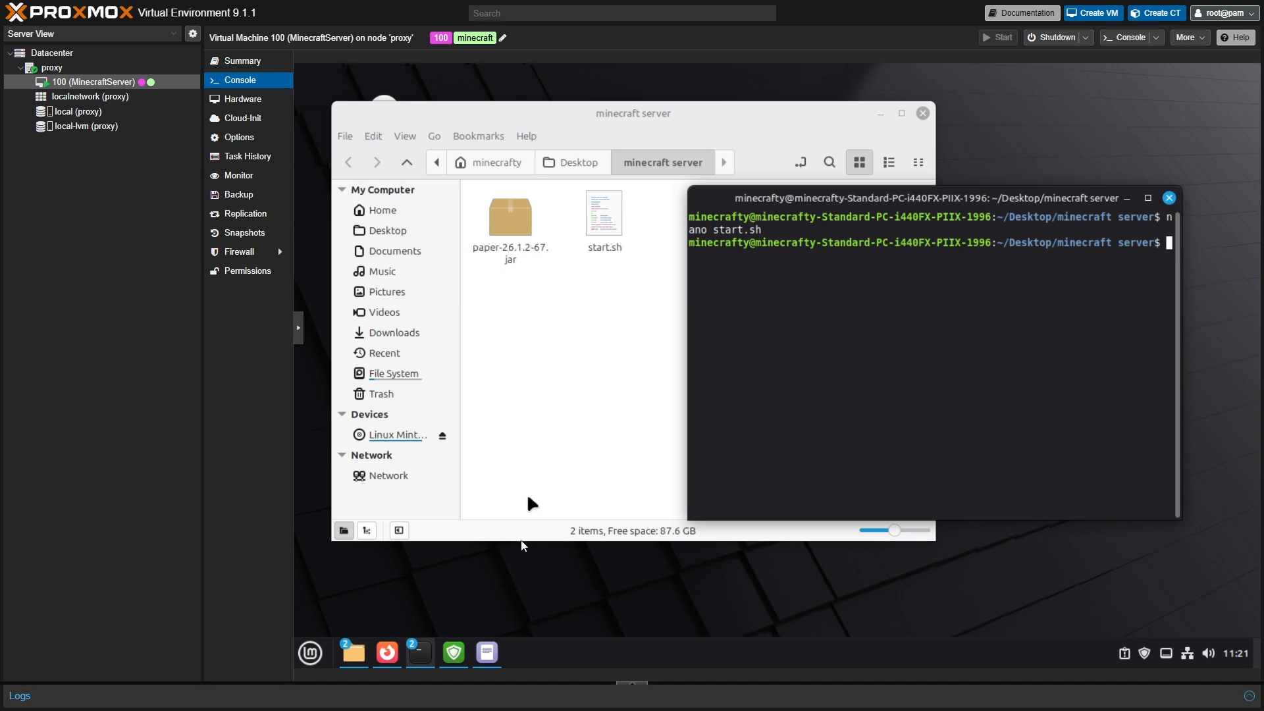
# - Copy 'chmod +x start.sh' from the notes and run it in the terminal
pyautogui.click(492, 654)
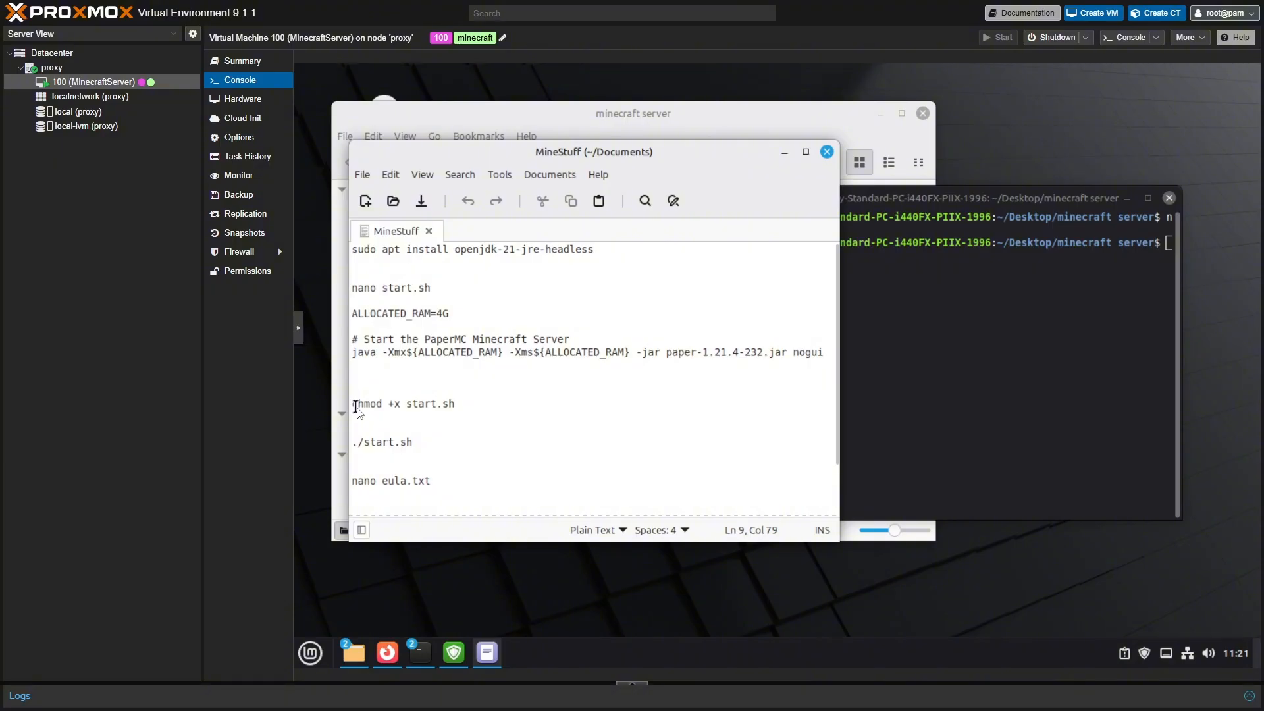
pyautogui.moveTo(358, 403); pyautogui.dragTo(369, 404)
pyautogui.moveTo(454, 404); pyautogui.dragTo(352, 405)
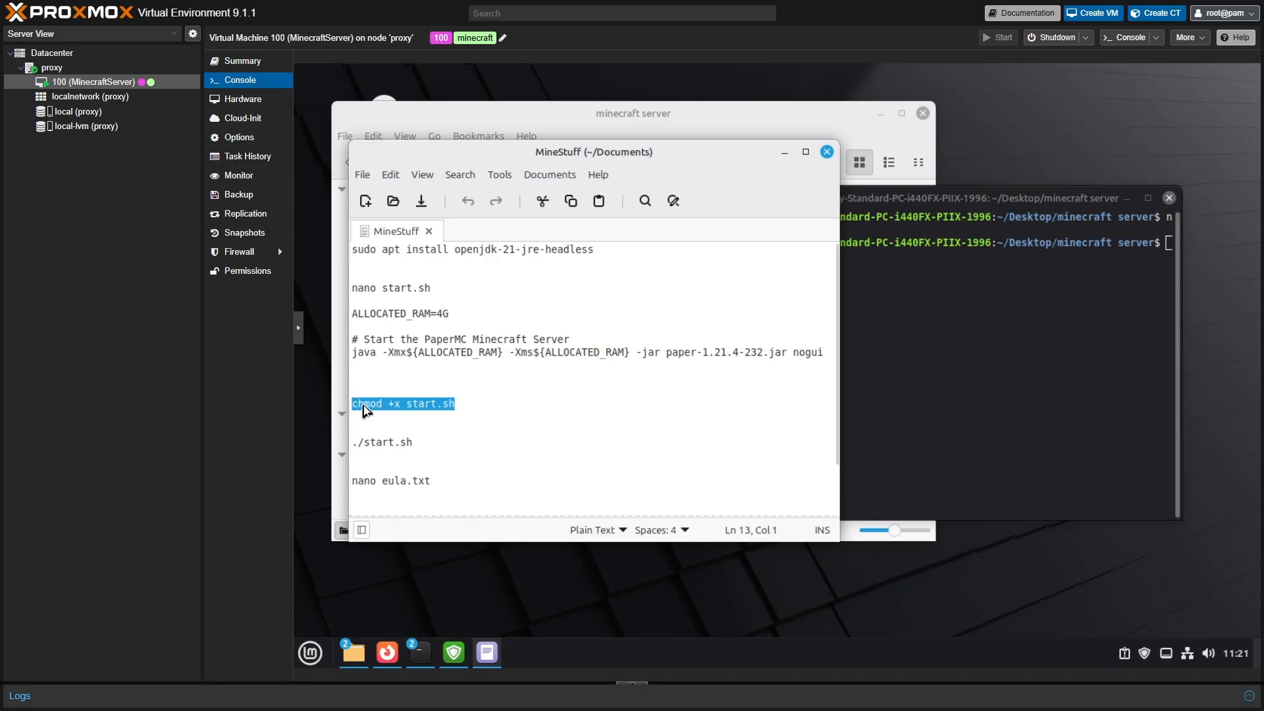
pyautogui.rightClick(365, 407)
pyautogui.click(402, 479)
pyautogui.click(1004, 340)
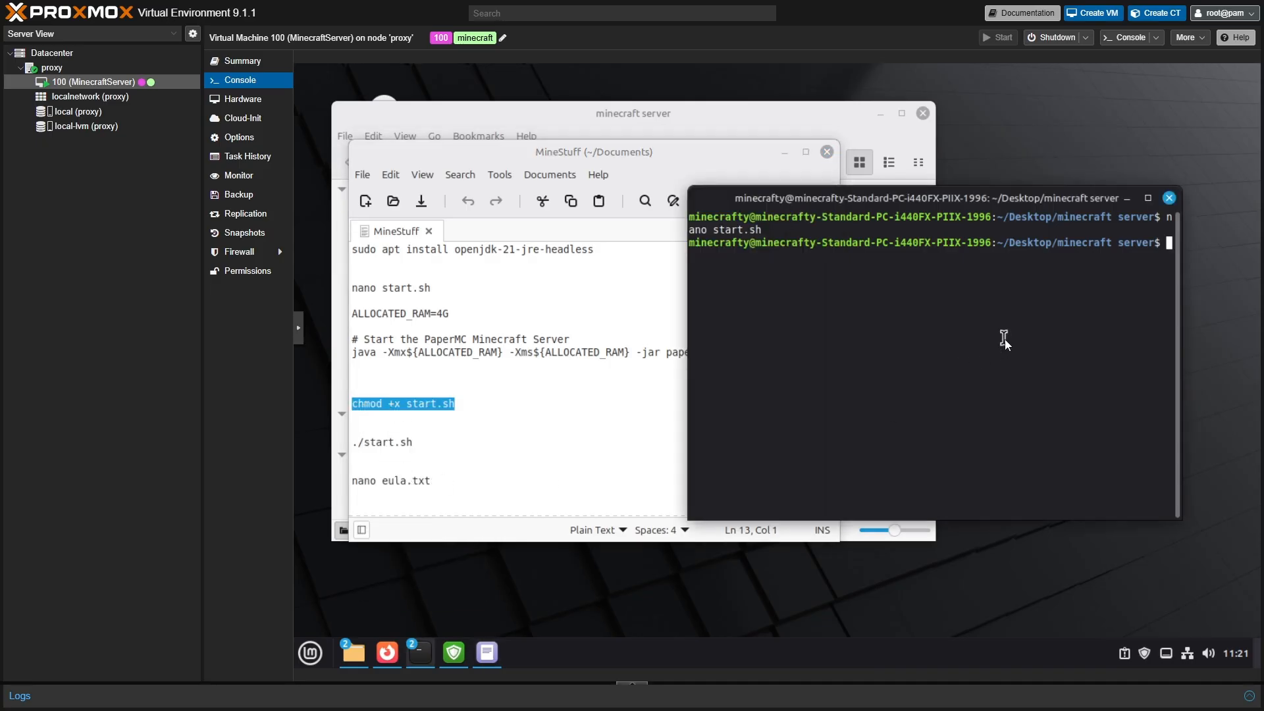
pyautogui.rightClick(804, 282)
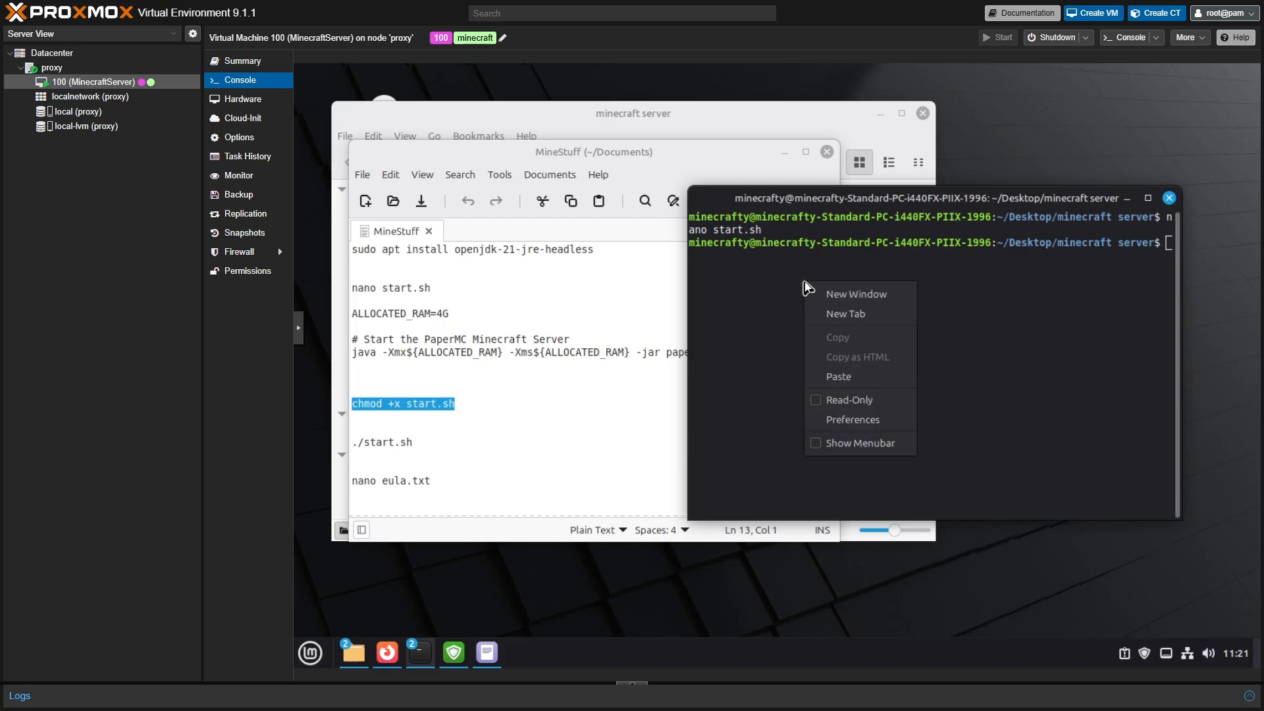
pyautogui.click(838, 377)
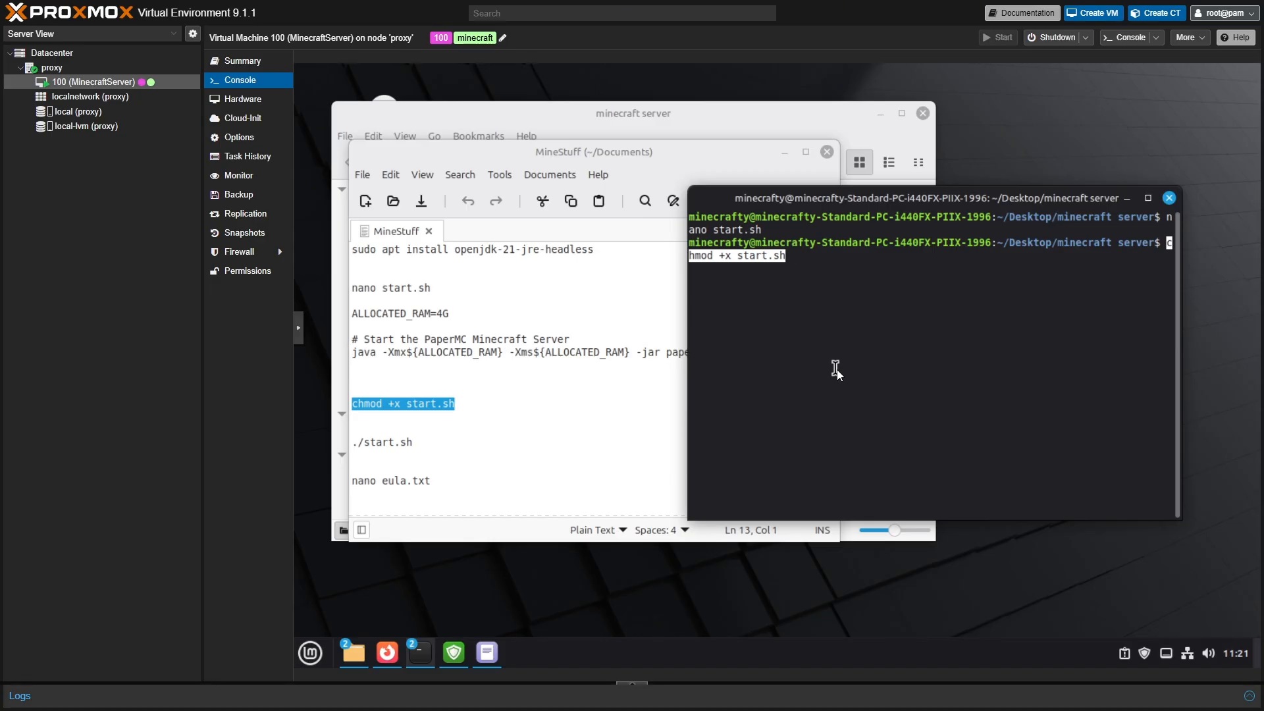
pyautogui.press('Return')
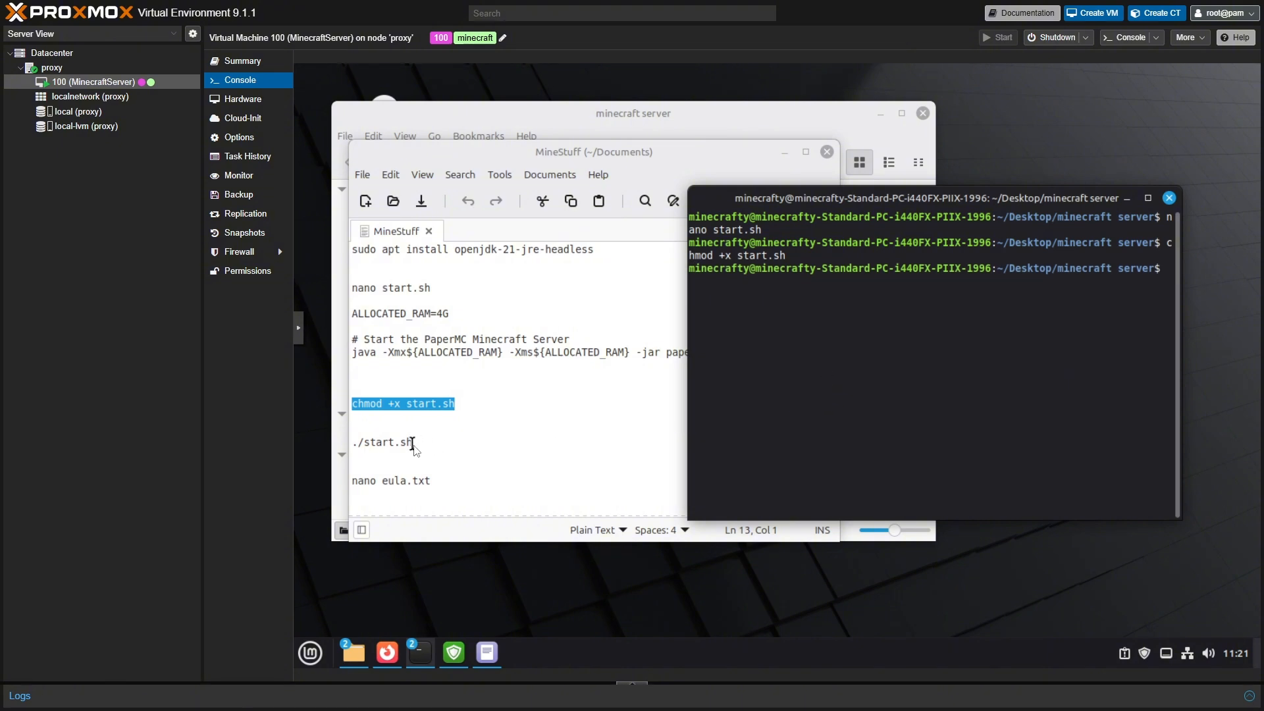
# - Copy './start.sh' from the notes and paste it at the terminal prompt
pyautogui.moveTo(414, 443); pyautogui.dragTo(352, 445)
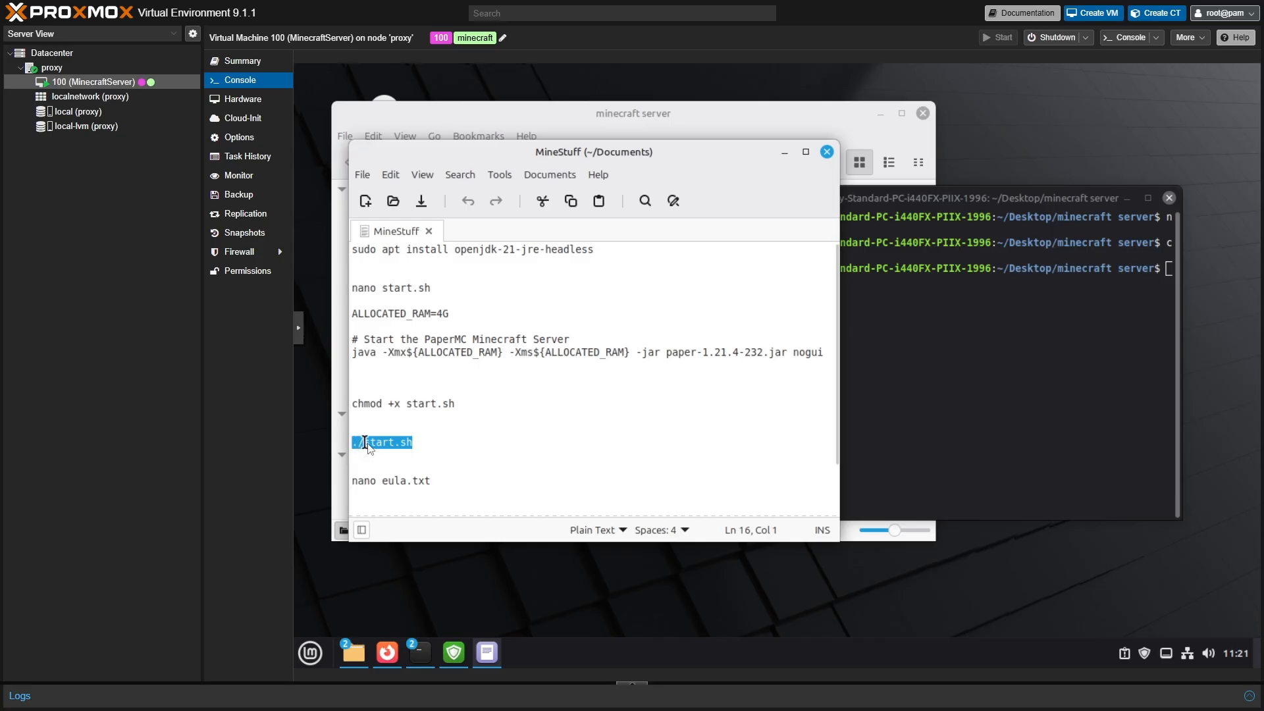
pyautogui.rightClick(369, 443)
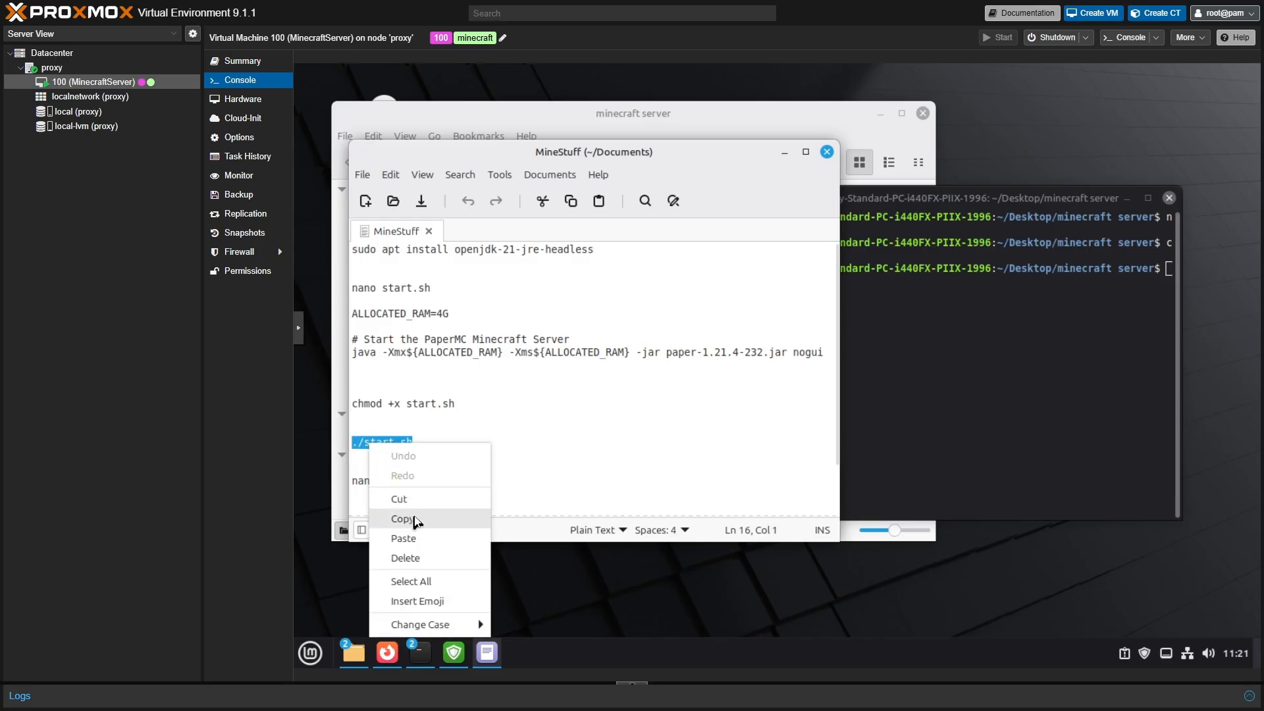
pyautogui.click(402, 518)
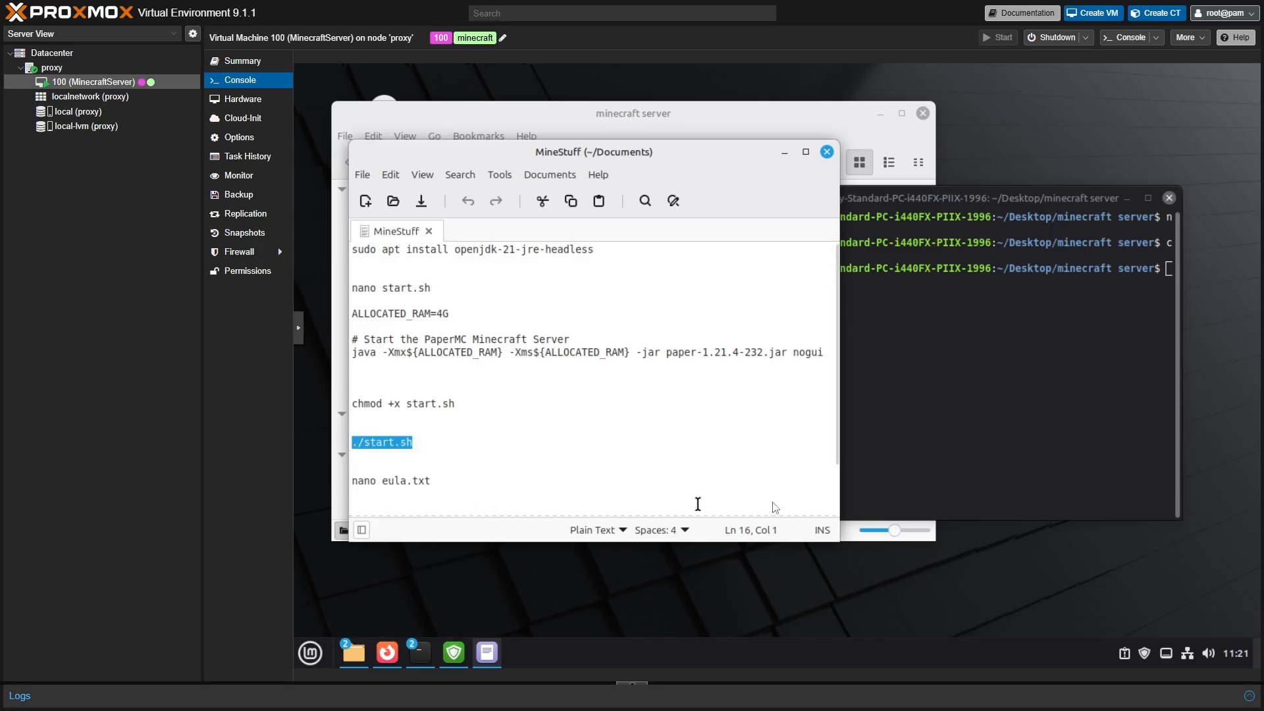
pyautogui.click(952, 346)
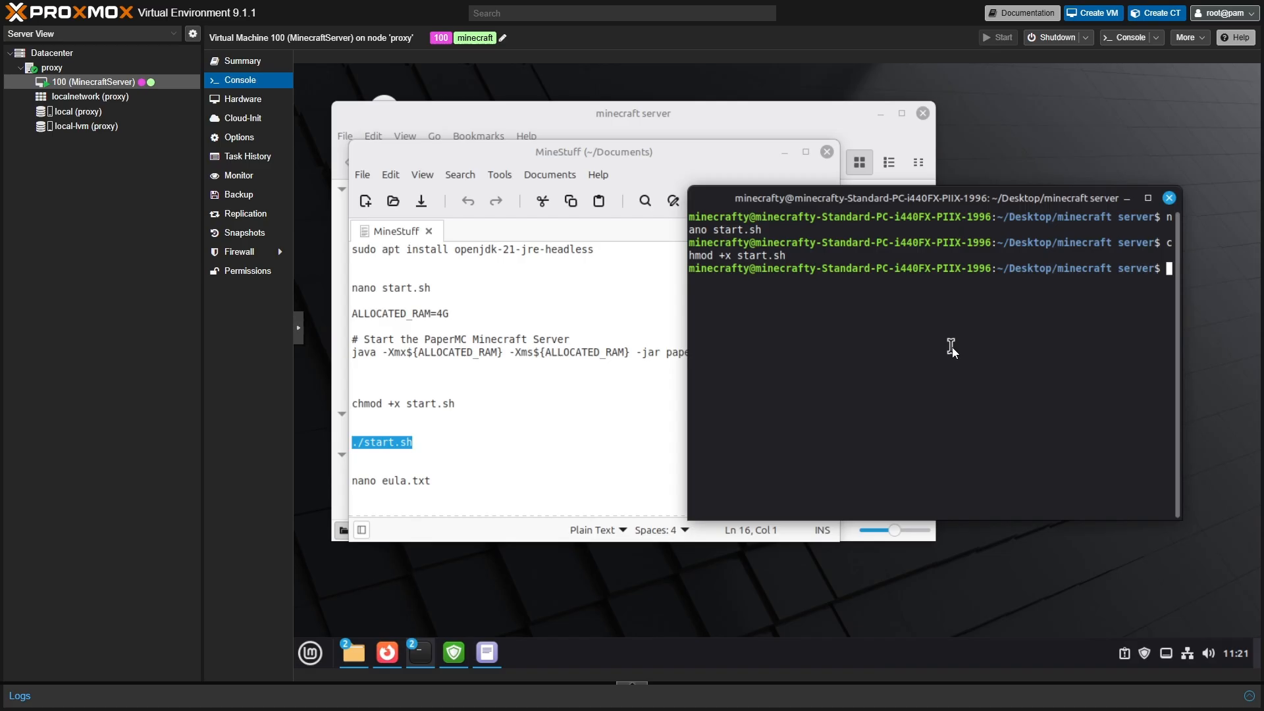
pyautogui.rightClick(803, 314)
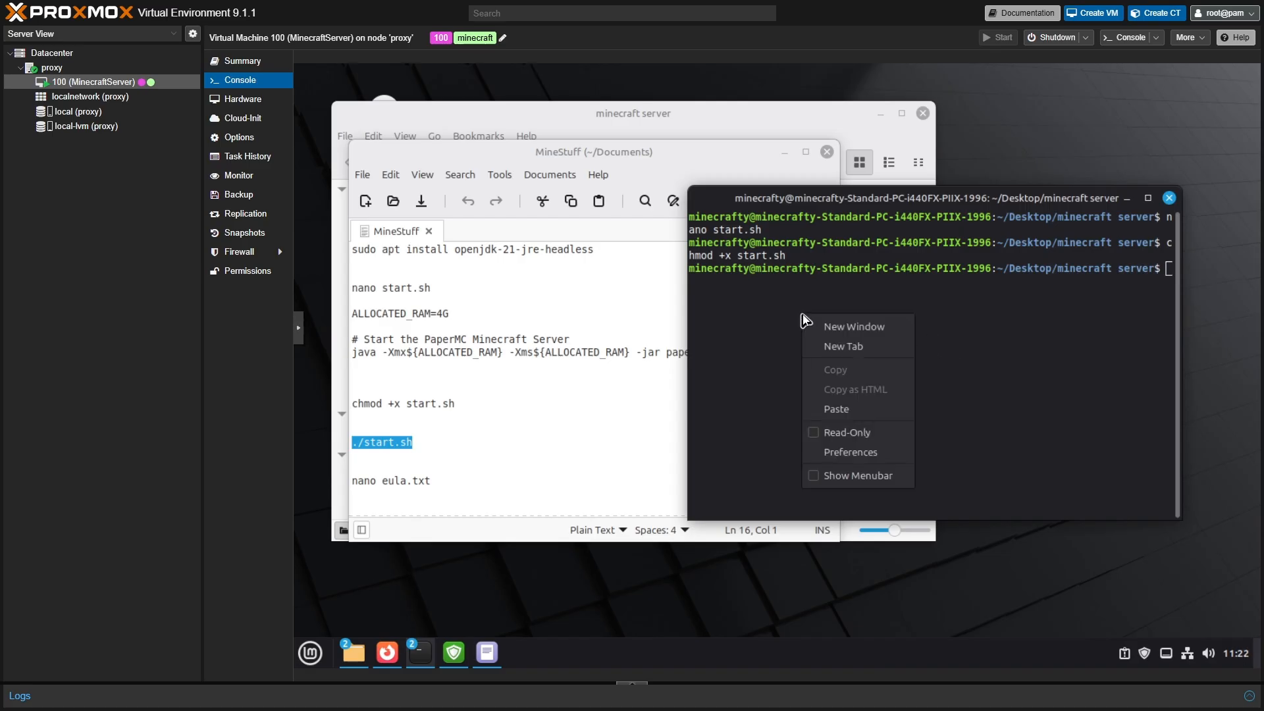
pyautogui.click(847, 407)
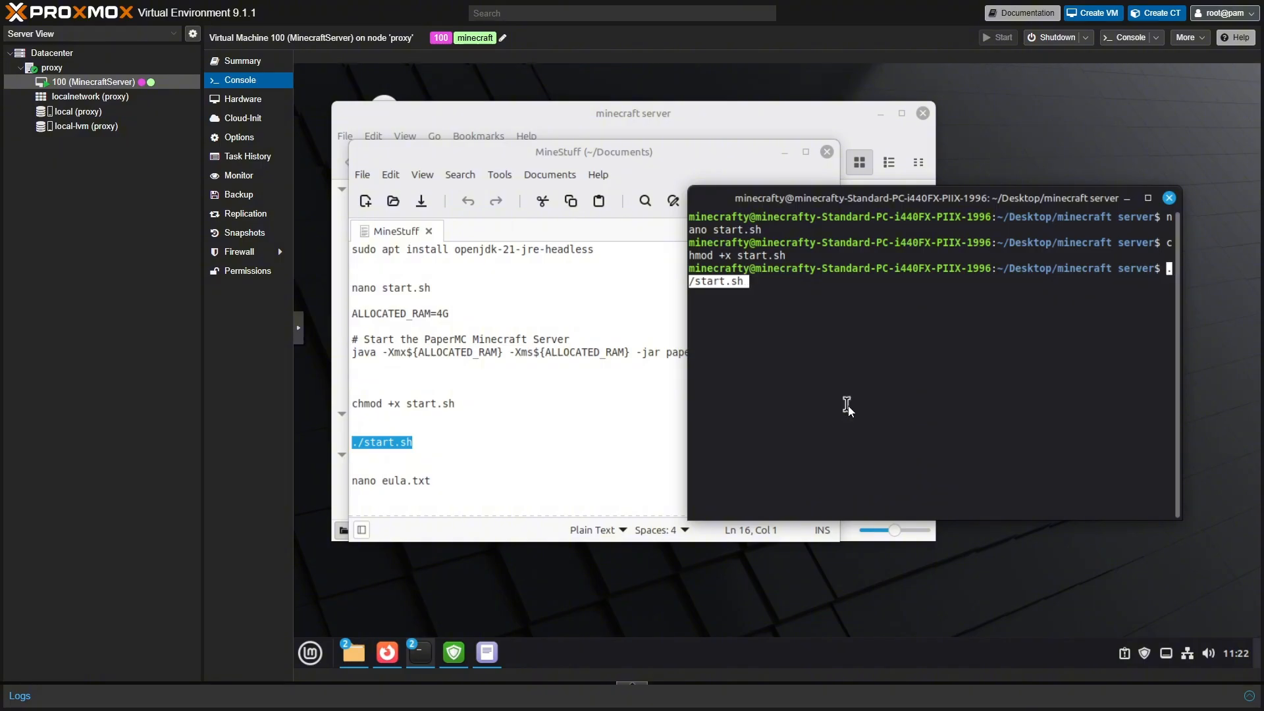
# - Run ./start.sh, maximize the terminal, and highlight the message requiring EULA agreement in eula.txt
pyautogui.press('Return')
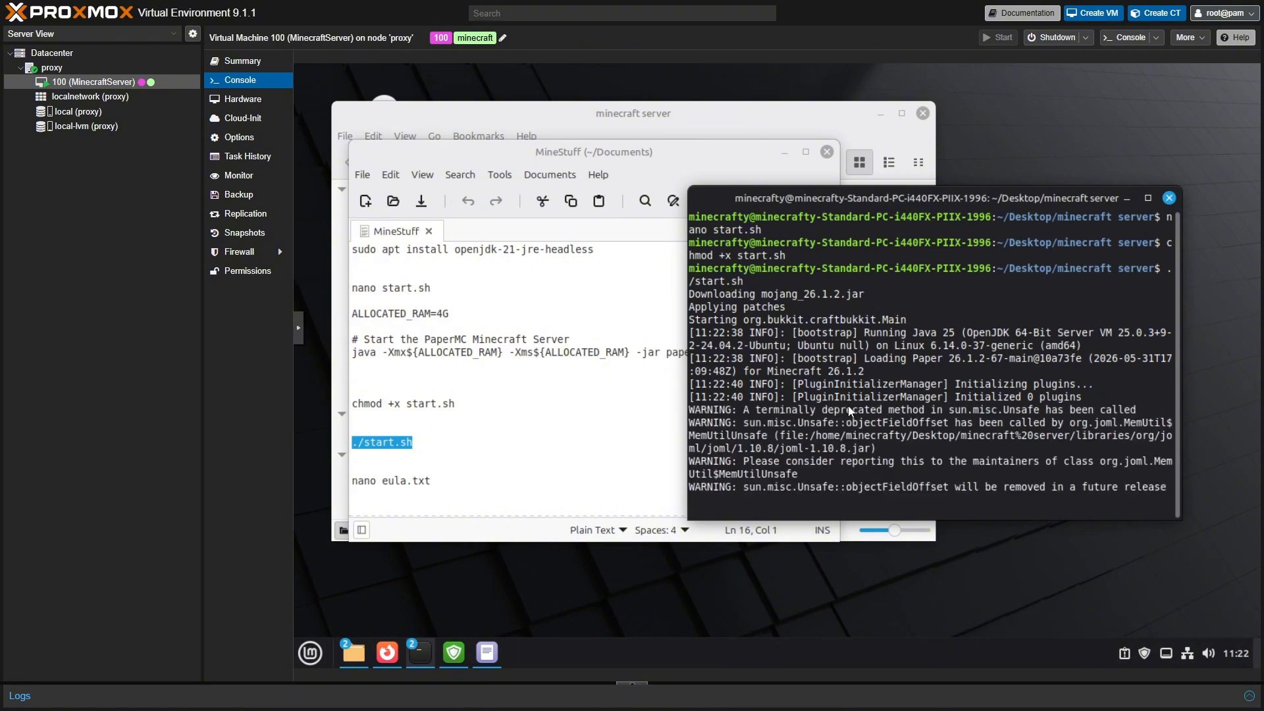
pyautogui.click(1148, 197)
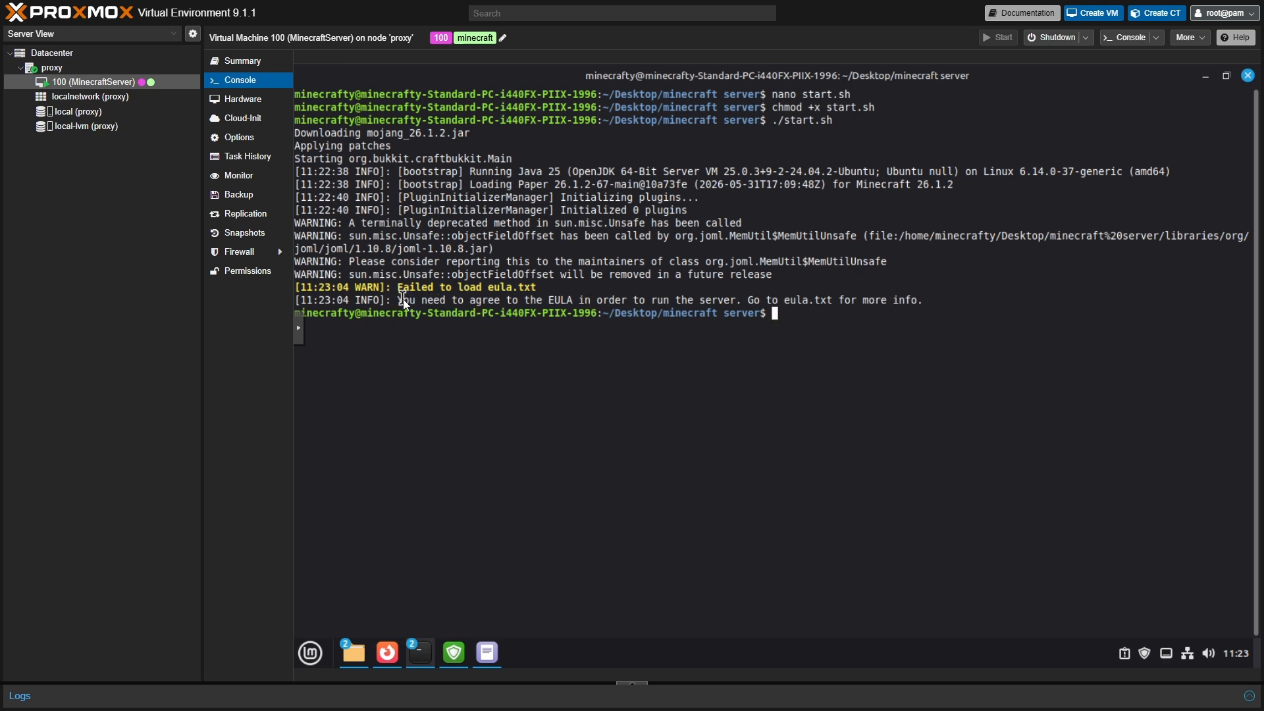
pyautogui.moveTo(404, 301); pyautogui.dragTo(535, 295)
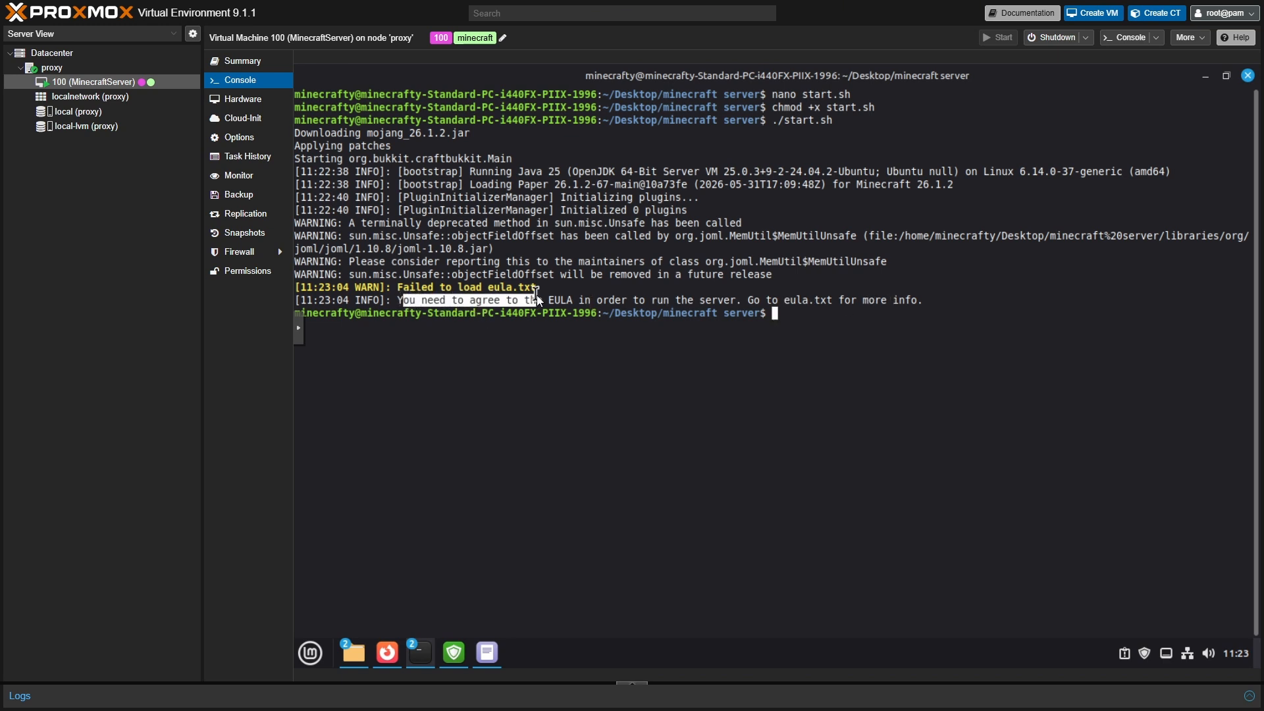
pyautogui.click(393, 303)
pyautogui.moveTo(400, 302); pyautogui.dragTo(791, 305)
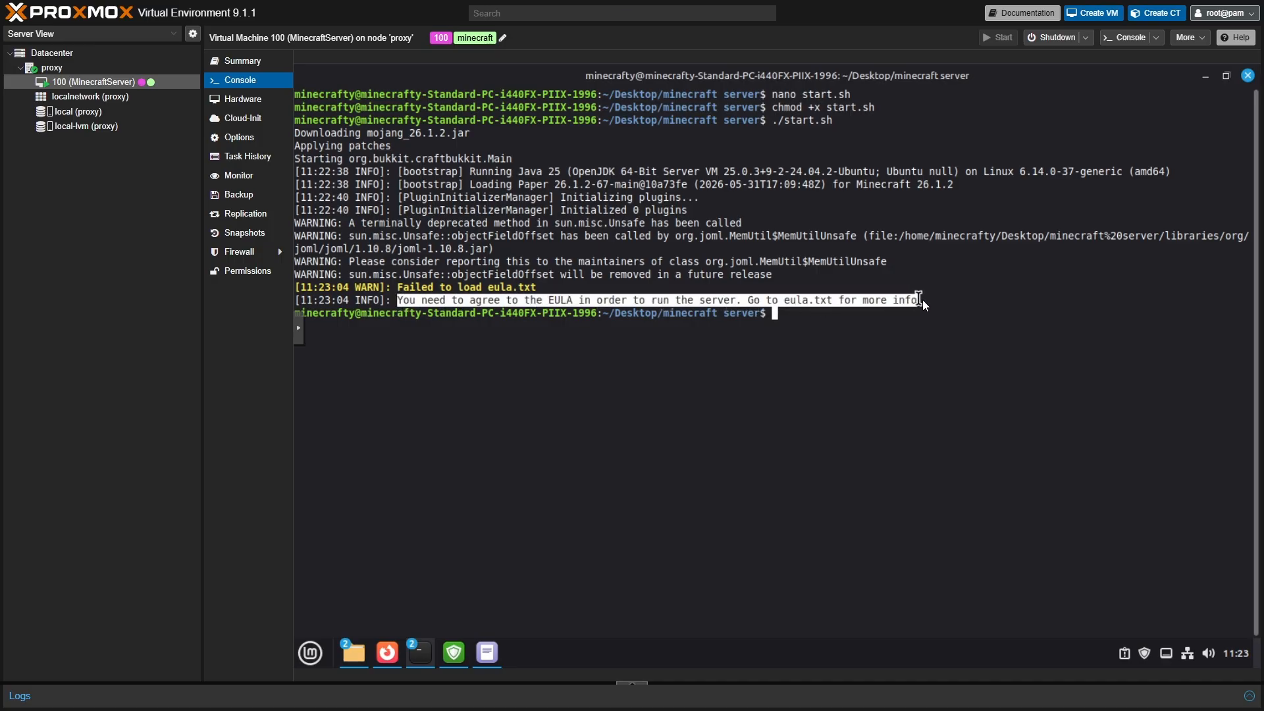
pyautogui.moveTo(922, 300); pyautogui.dragTo(928, 301)
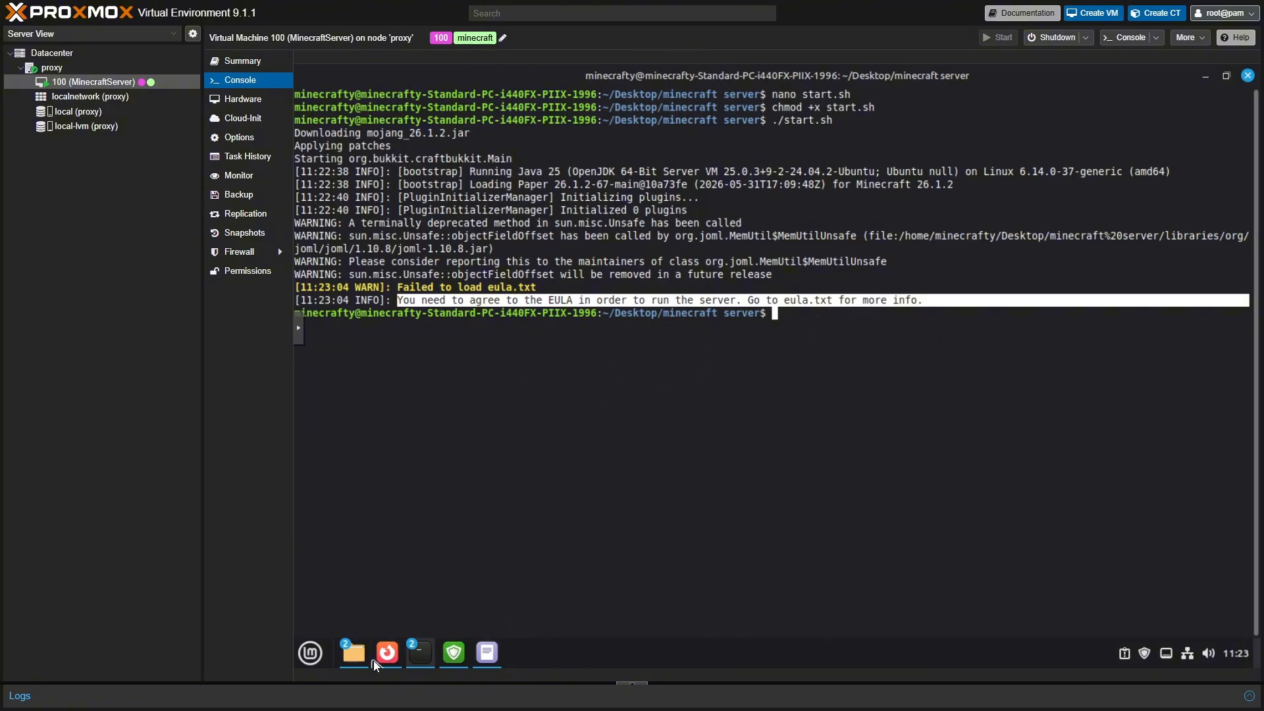
# - Open eula.txt from the minecraft server folder and change false to true
pyautogui.moveTo(357, 654)
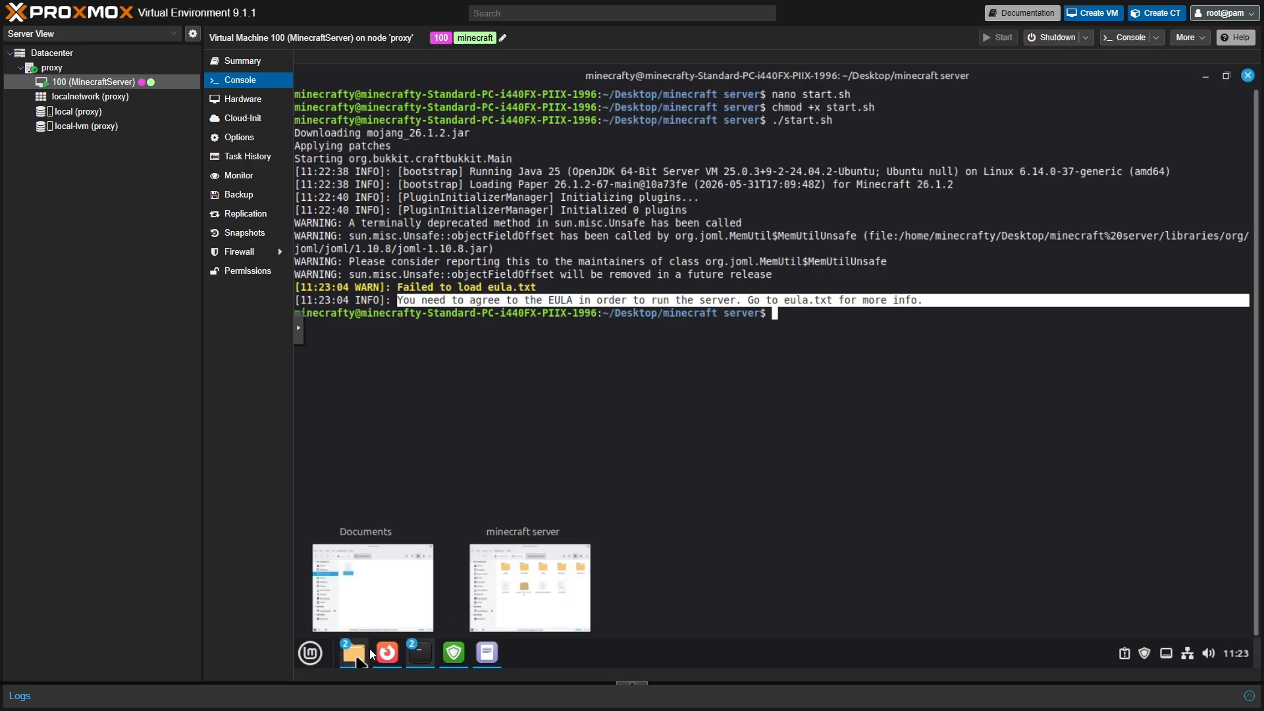
pyautogui.click(500, 587)
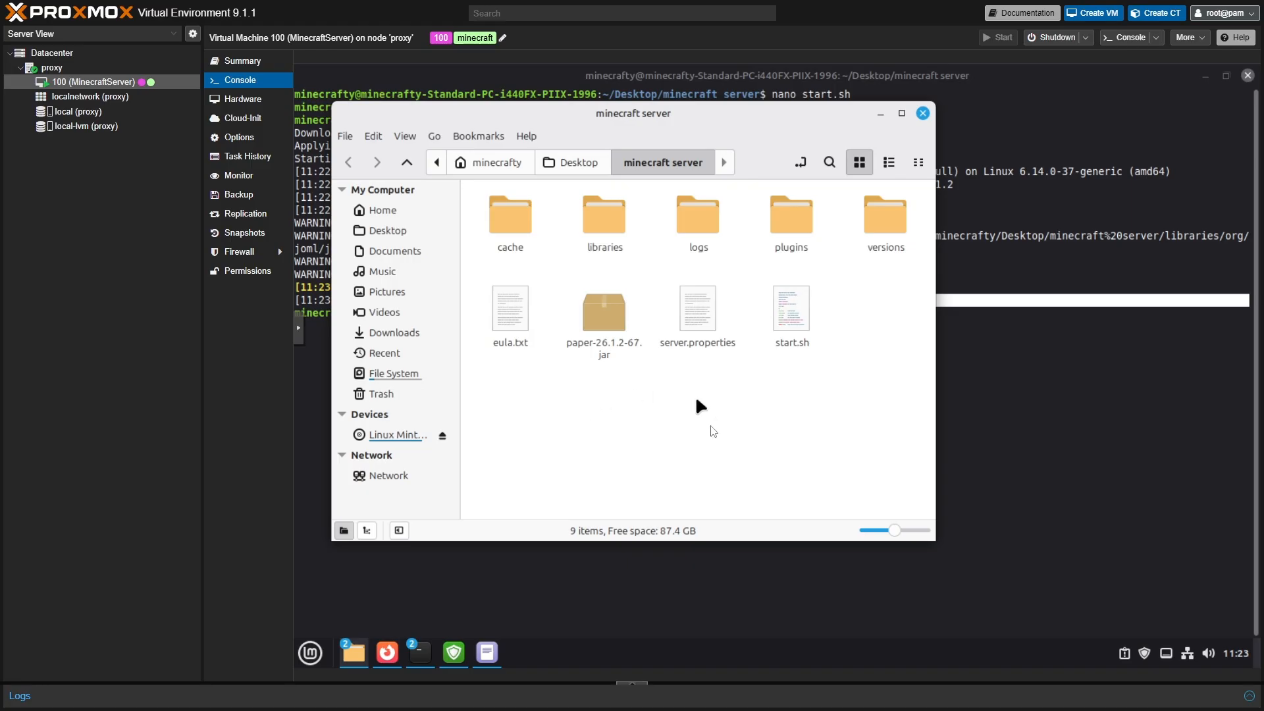
pyautogui.doubleClick(516, 320)
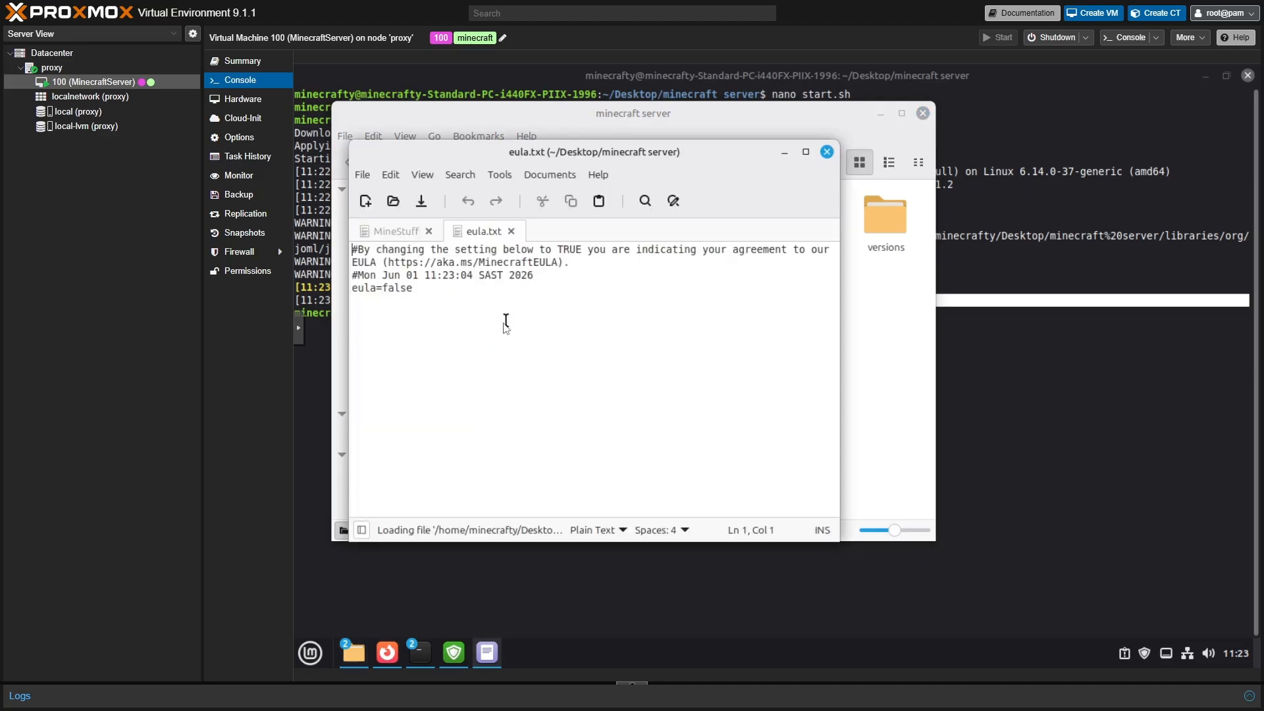
pyautogui.click(415, 289)
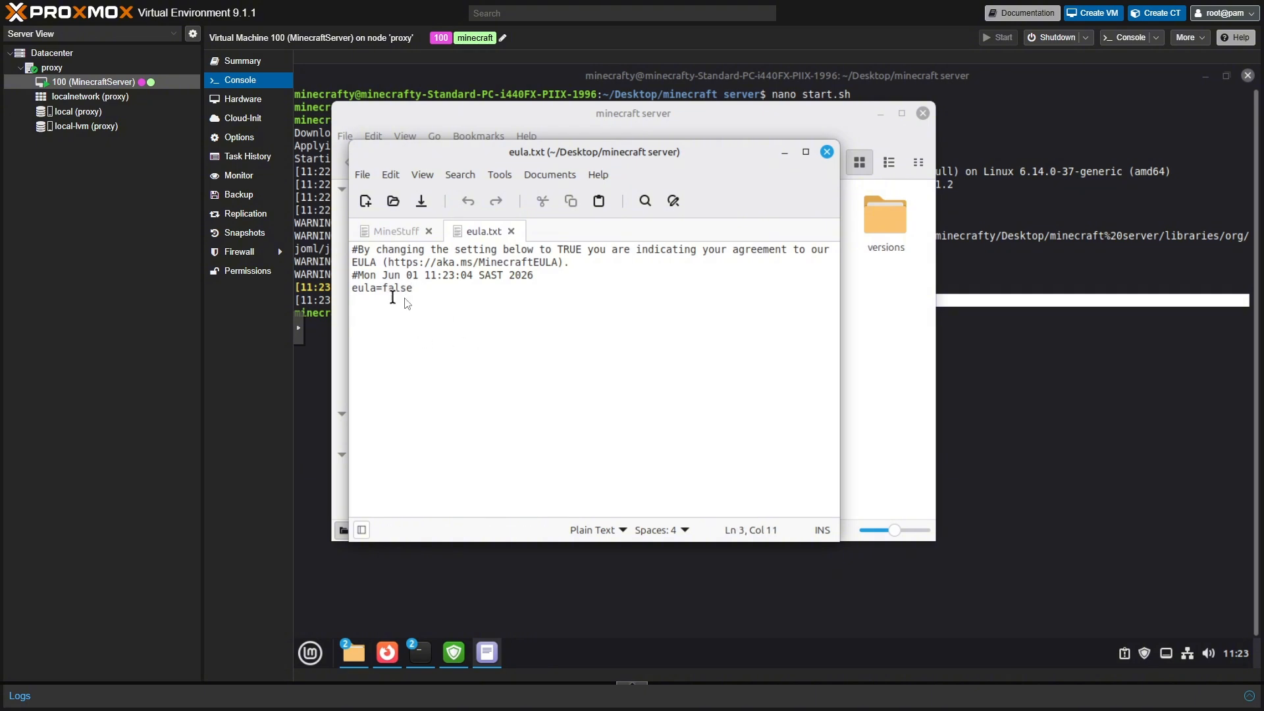
pyautogui.press('BackSpace')
pyautogui.press('BackSpace')
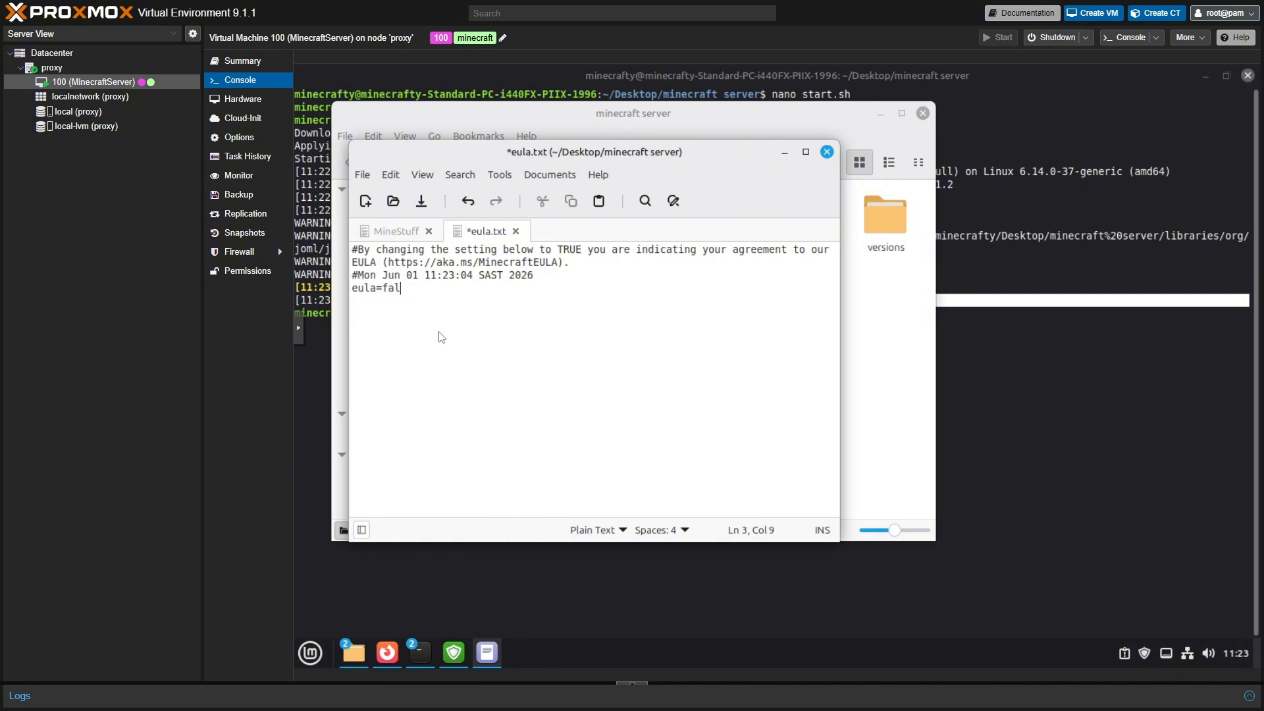
pyautogui.press('BackSpace')
pyautogui.press('BackSpace')
pyautogui.press('BackSpace')
pyautogui.write('true')
# - Save eula.txt, close it, and return to the server terminal
pyautogui.click(363, 175)
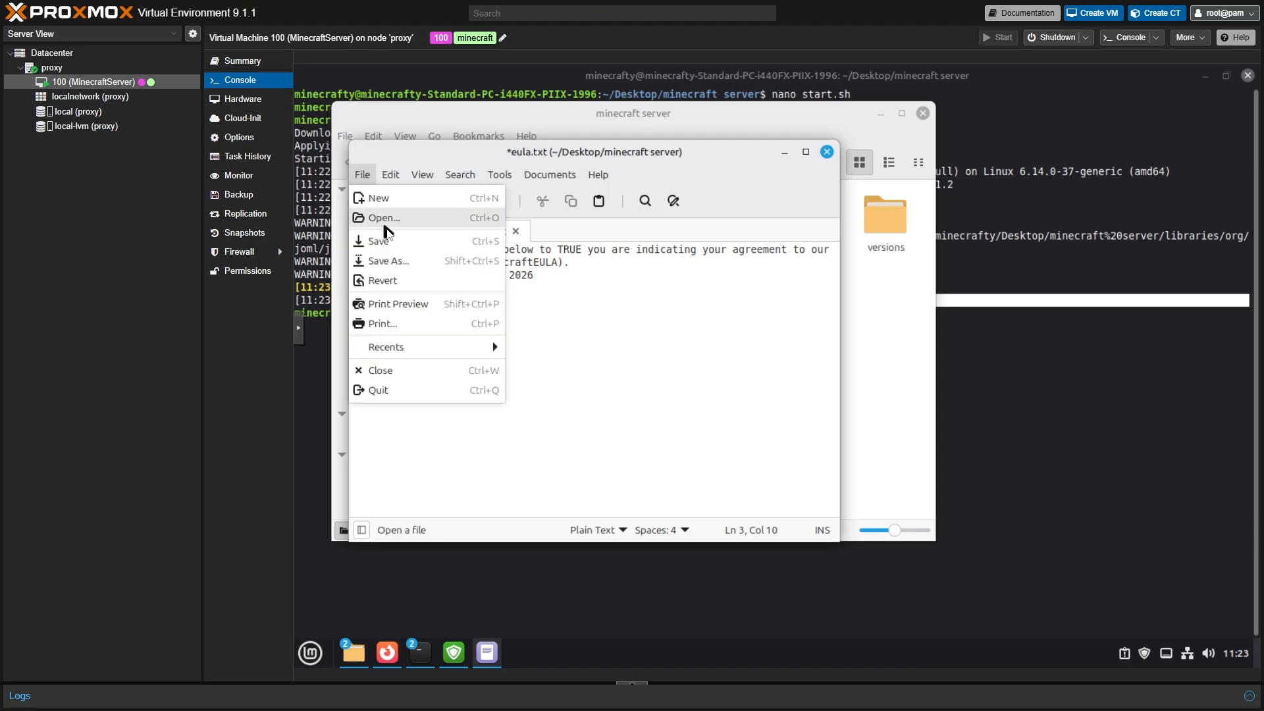
pyautogui.click(391, 242)
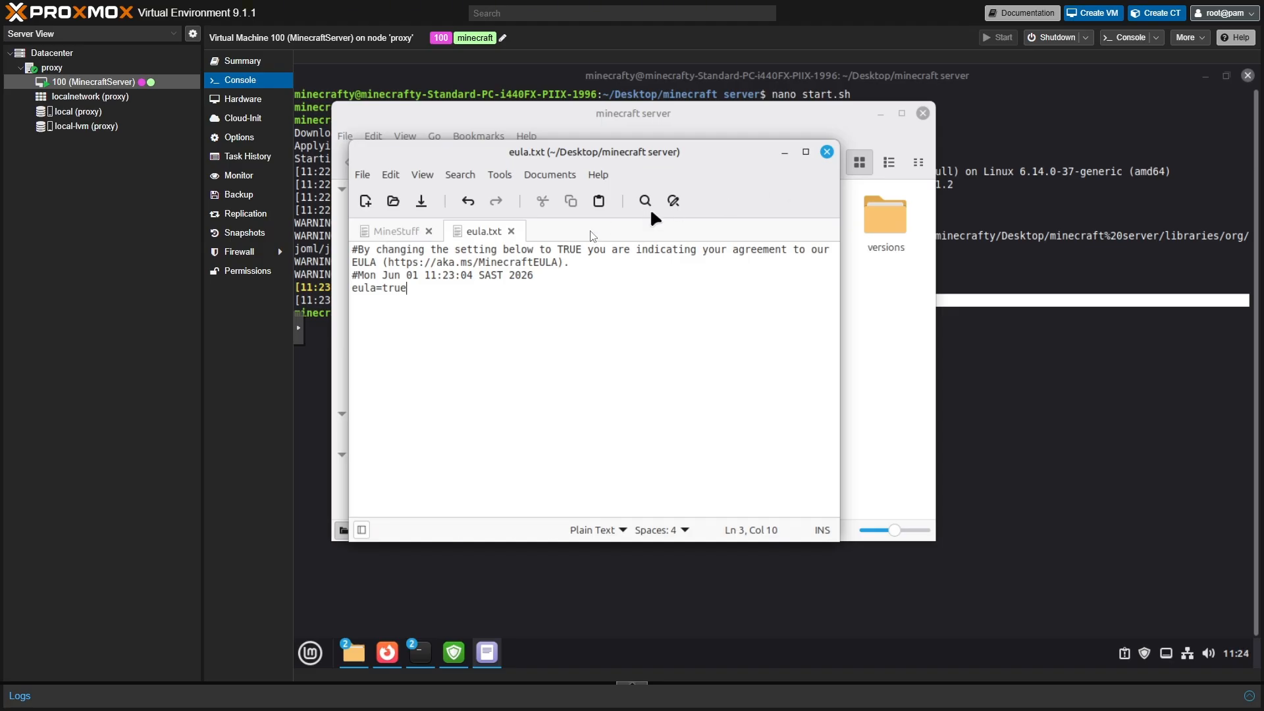
pyautogui.click(510, 231)
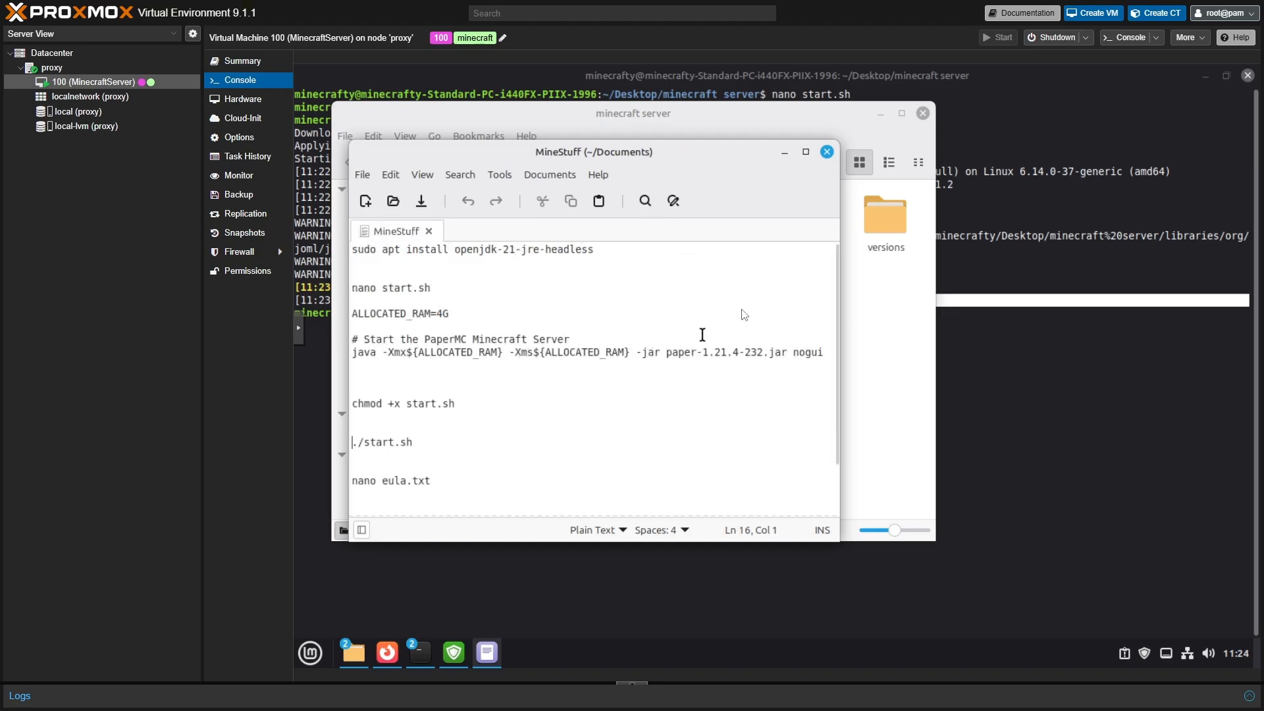
pyautogui.click(784, 152)
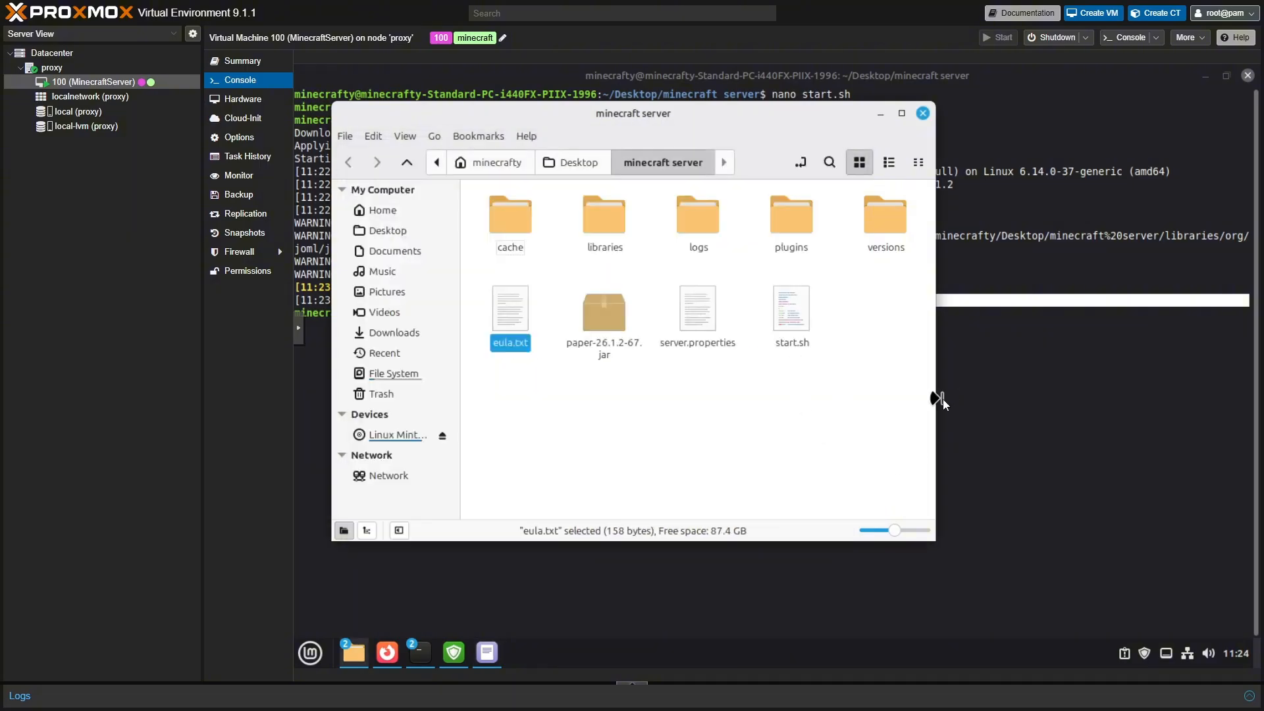
pyautogui.click(1012, 403)
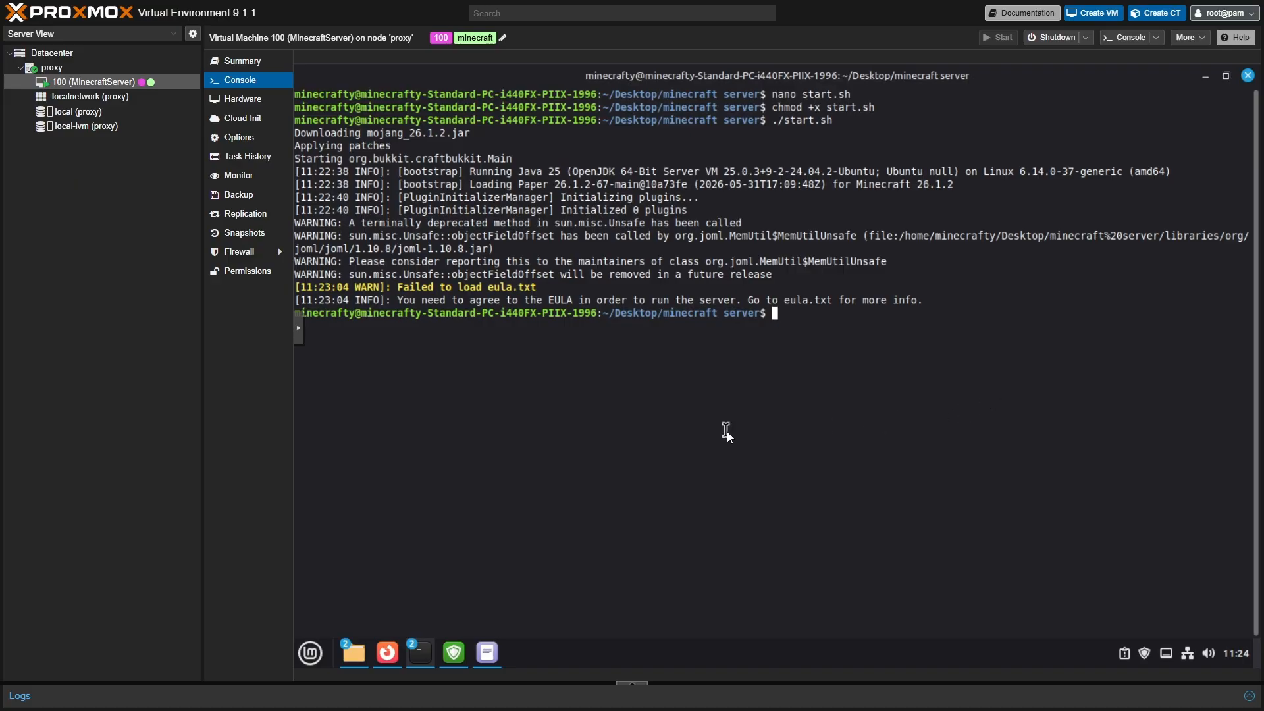
# - Recall ./start.sh and rerun it until the Paper server reports Done
pyautogui.press('Up')
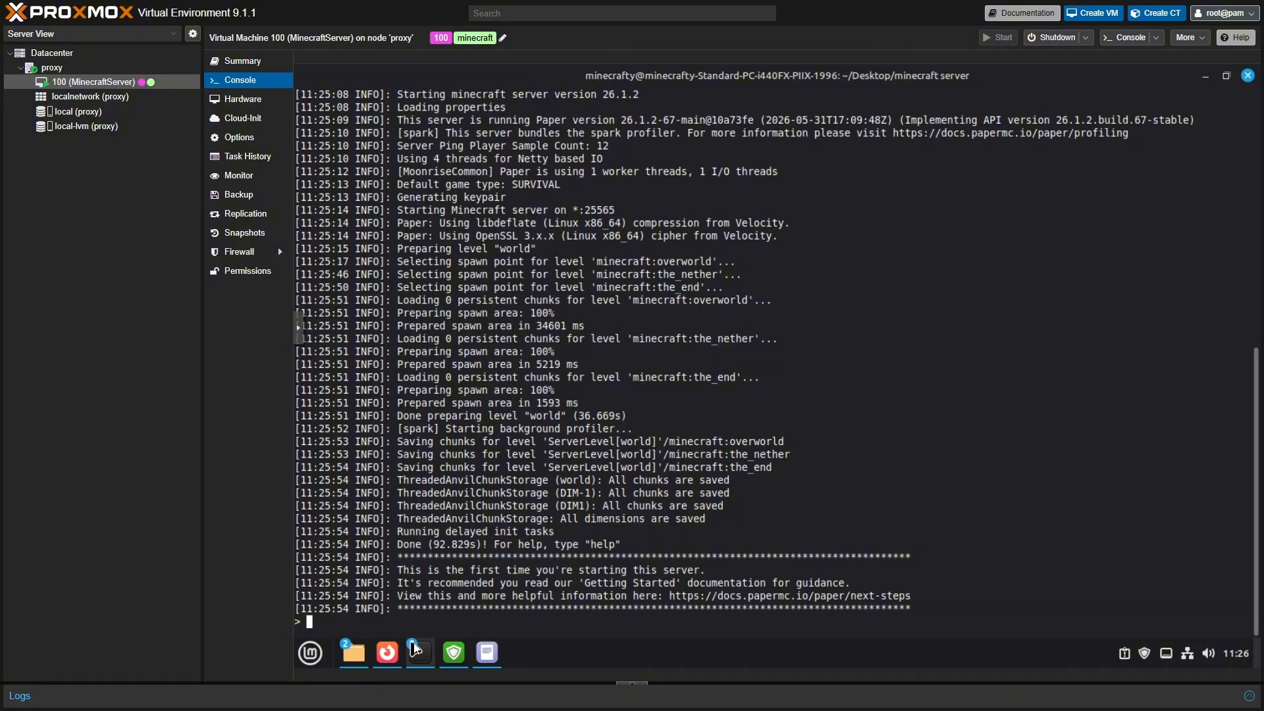
pyautogui.moveTo(418, 653)
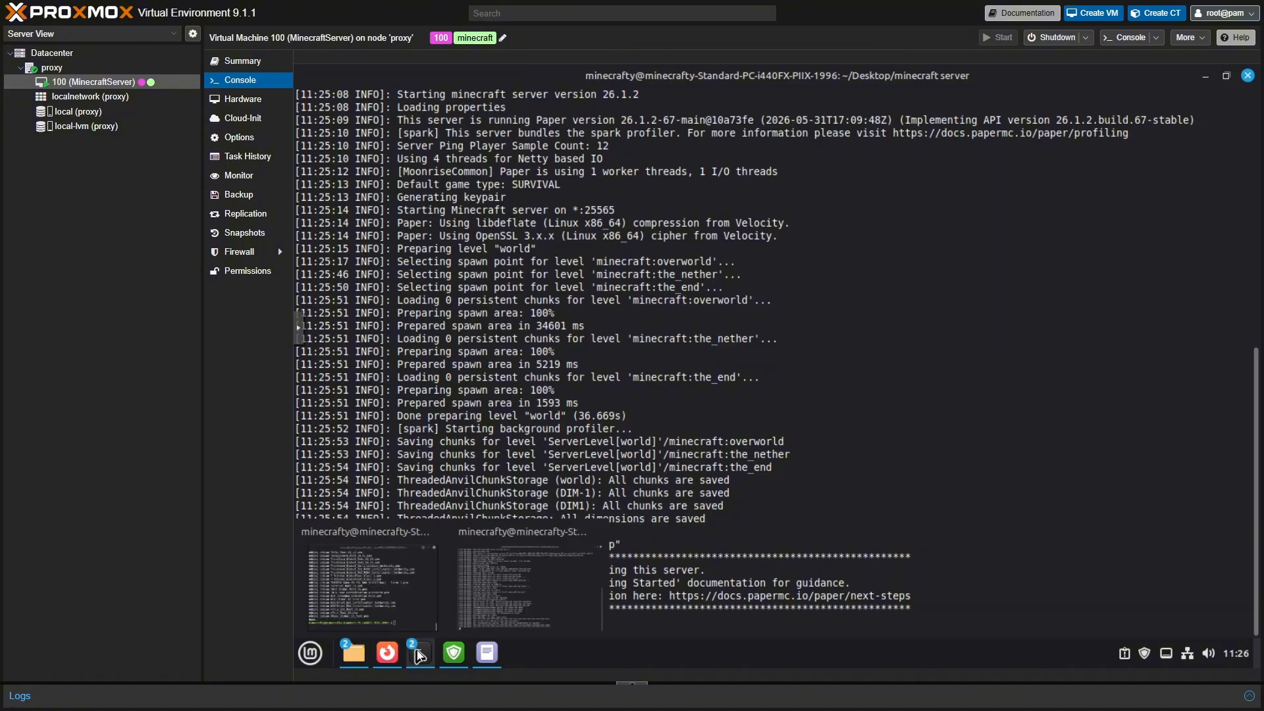
# - Open a new terminal window and run ifconfig to show the VM's IP address
pyautogui.rightClick(418, 654)
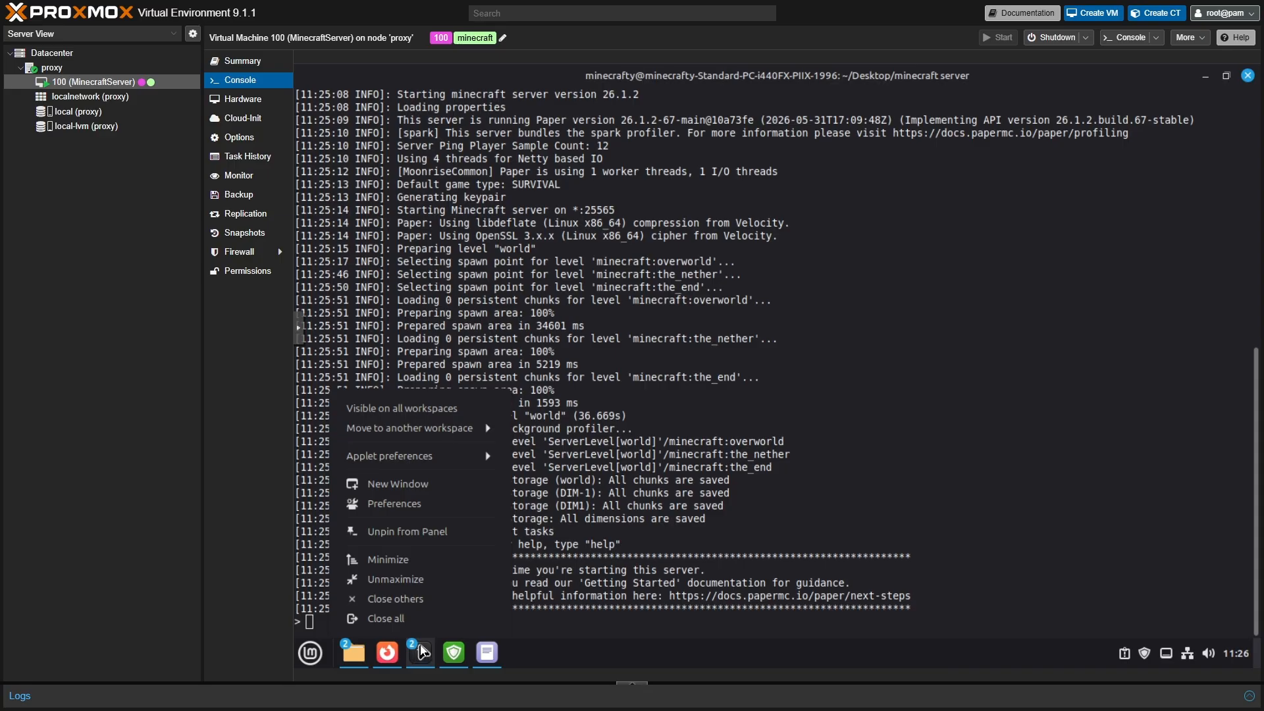
pyautogui.click(424, 487)
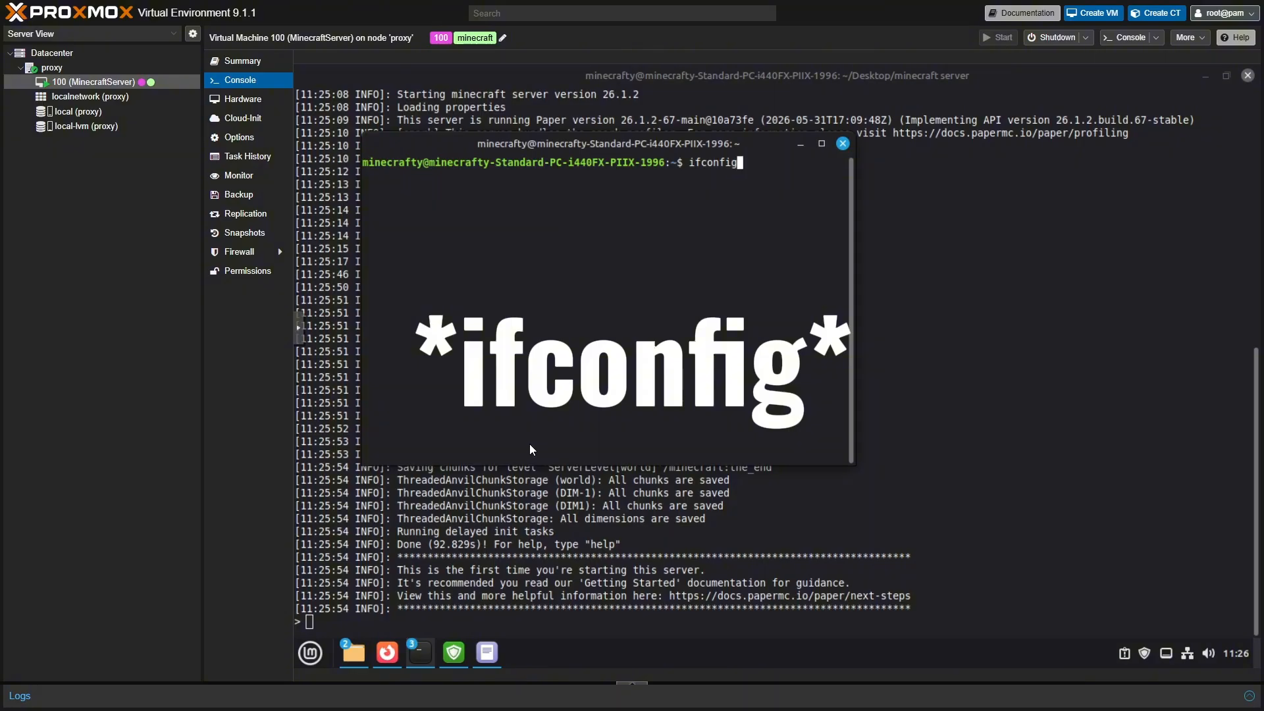
pyautogui.press('Return')
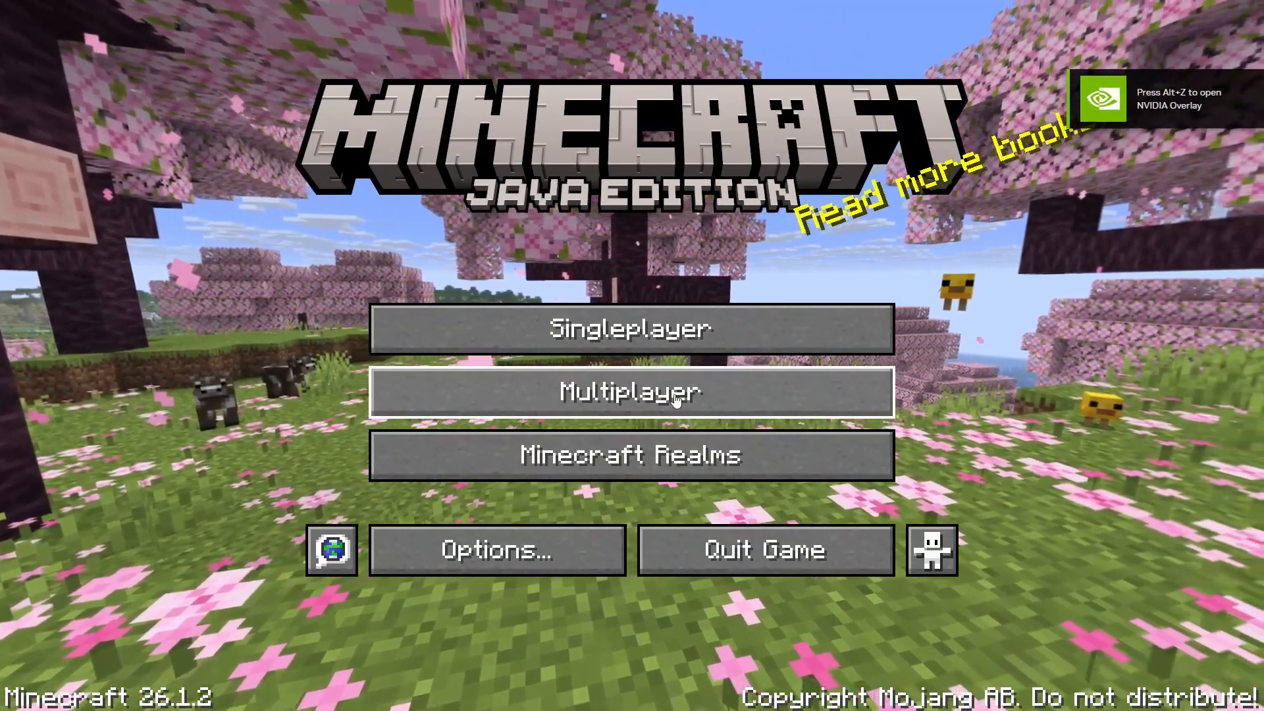
# - From Multiplayer, add a server entry named 'Minecraft' with address 10.0.0.46
pyautogui.click(675, 399)
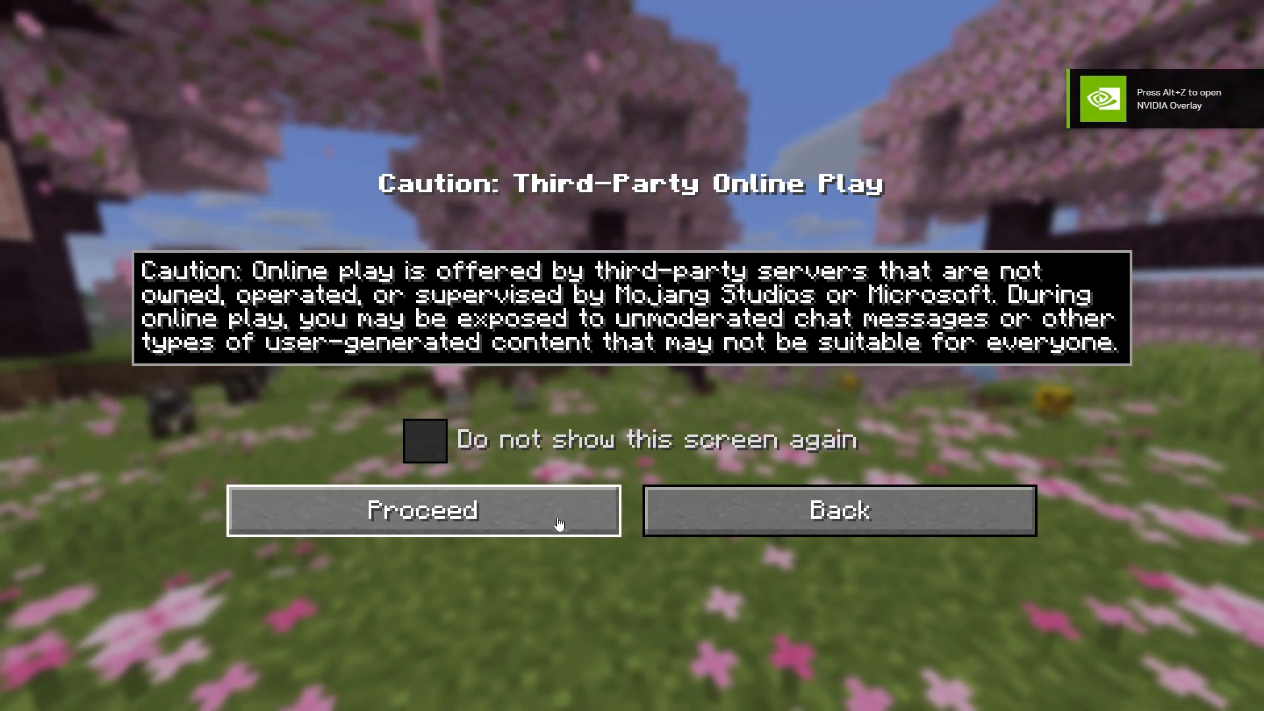
pyautogui.click(558, 516)
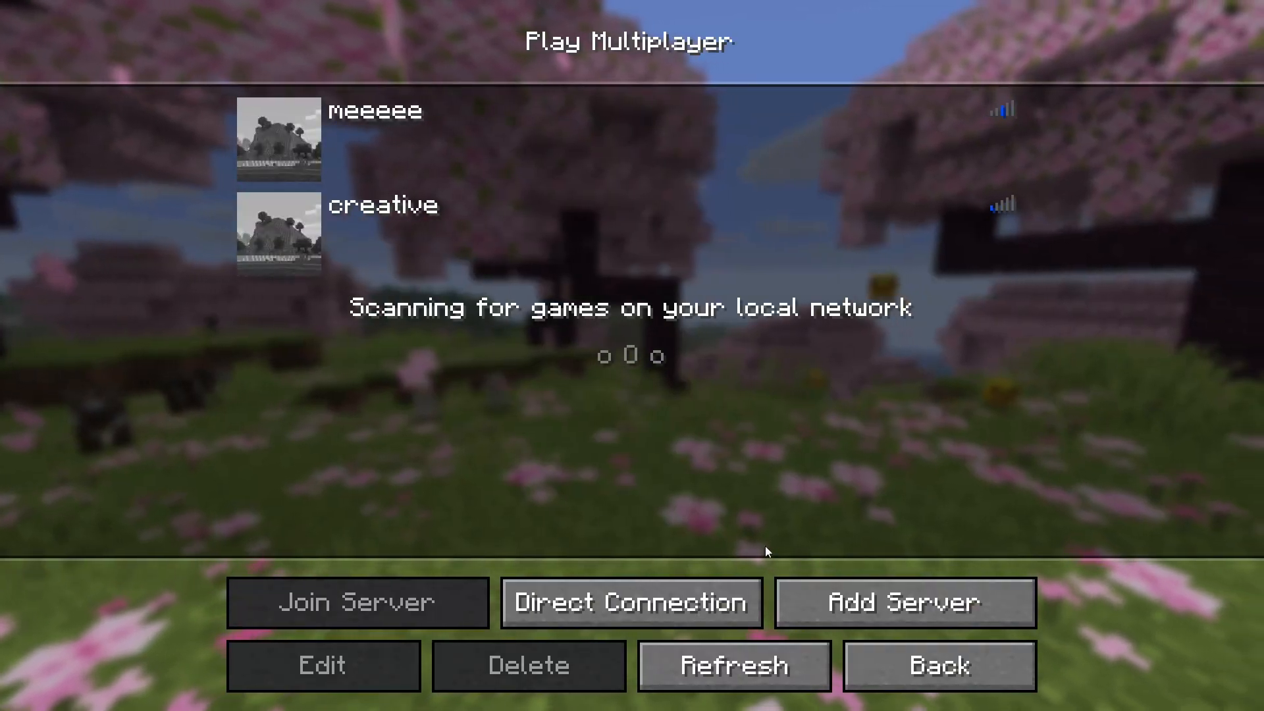
pyautogui.click(856, 602)
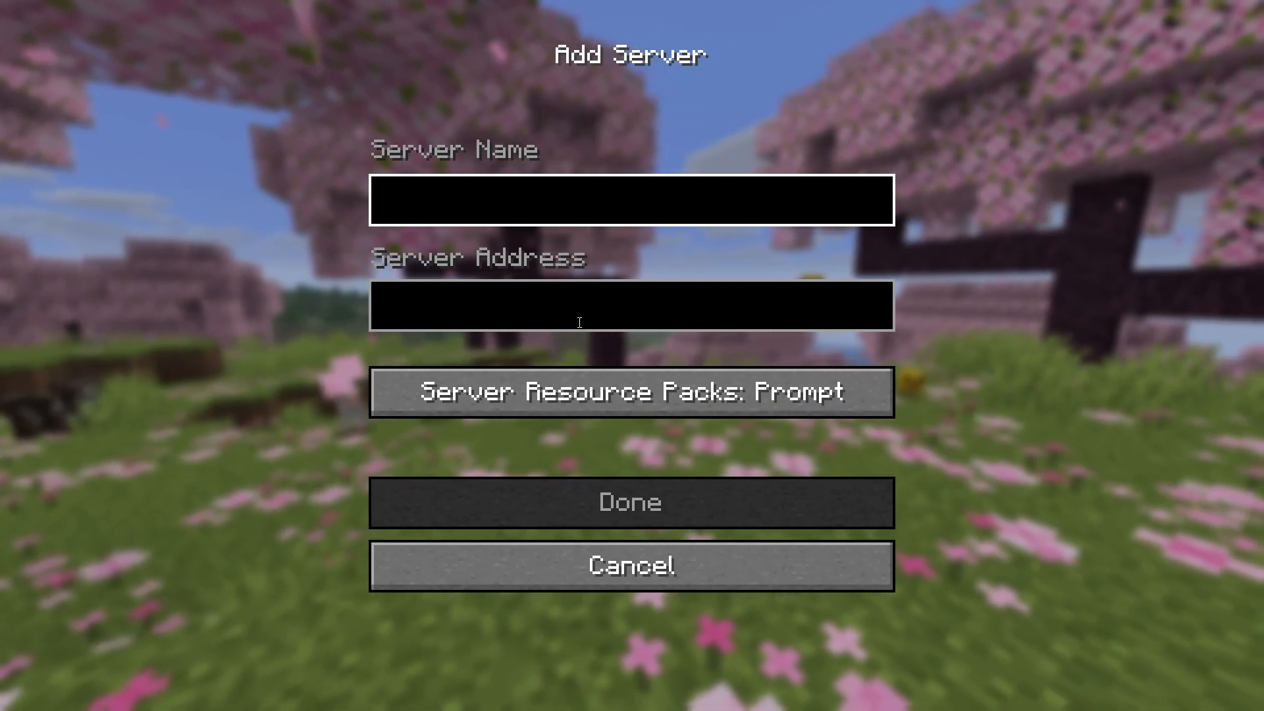
pyautogui.write('Minecraft')
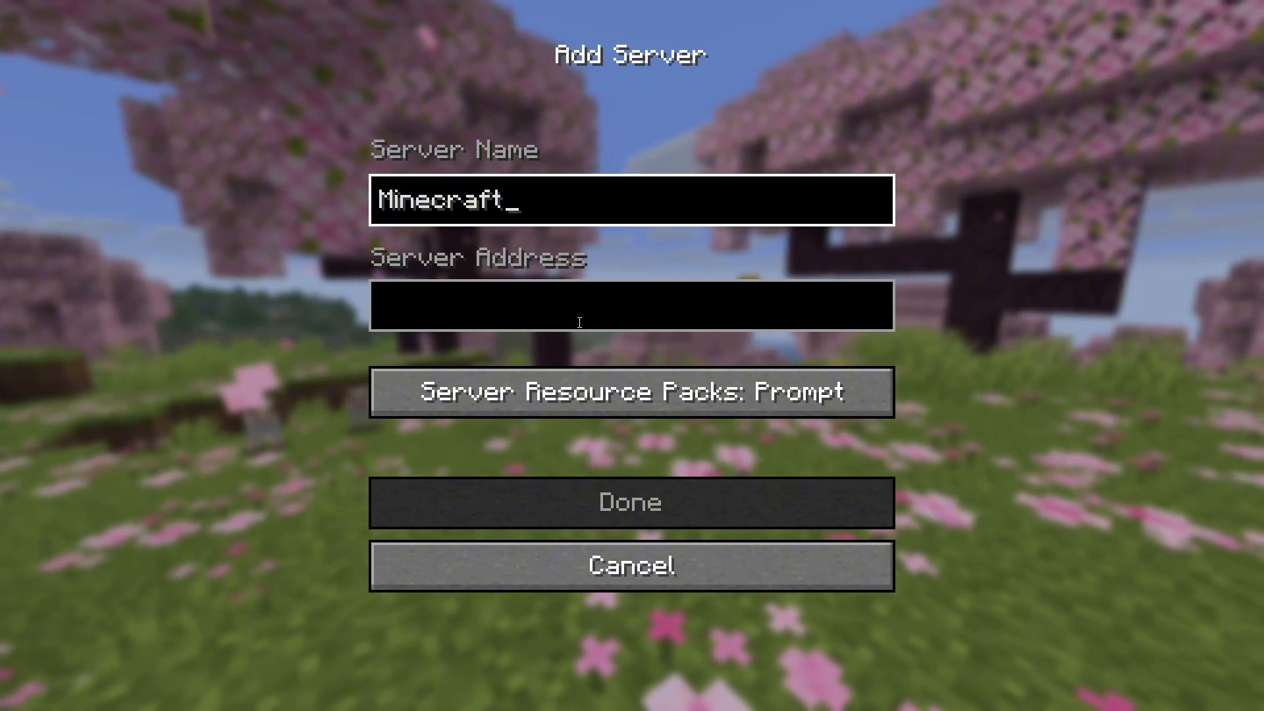
pyautogui.click(578, 320)
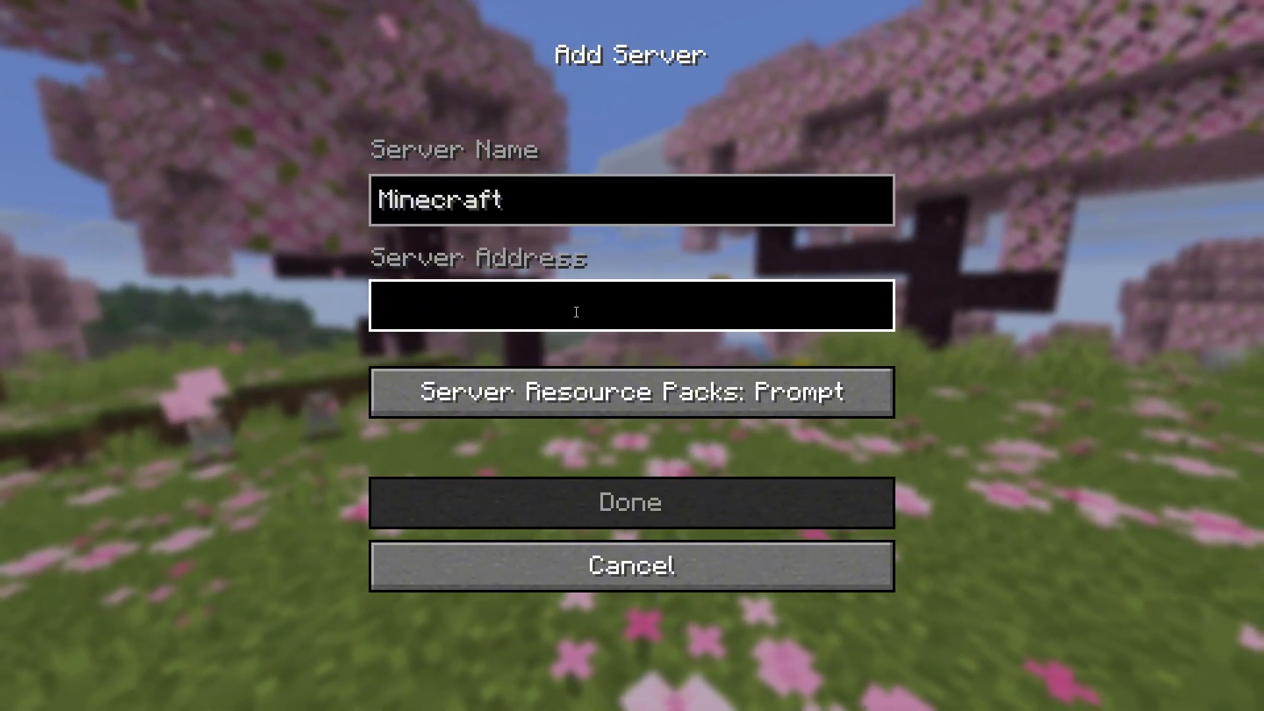
pyautogui.write('1')
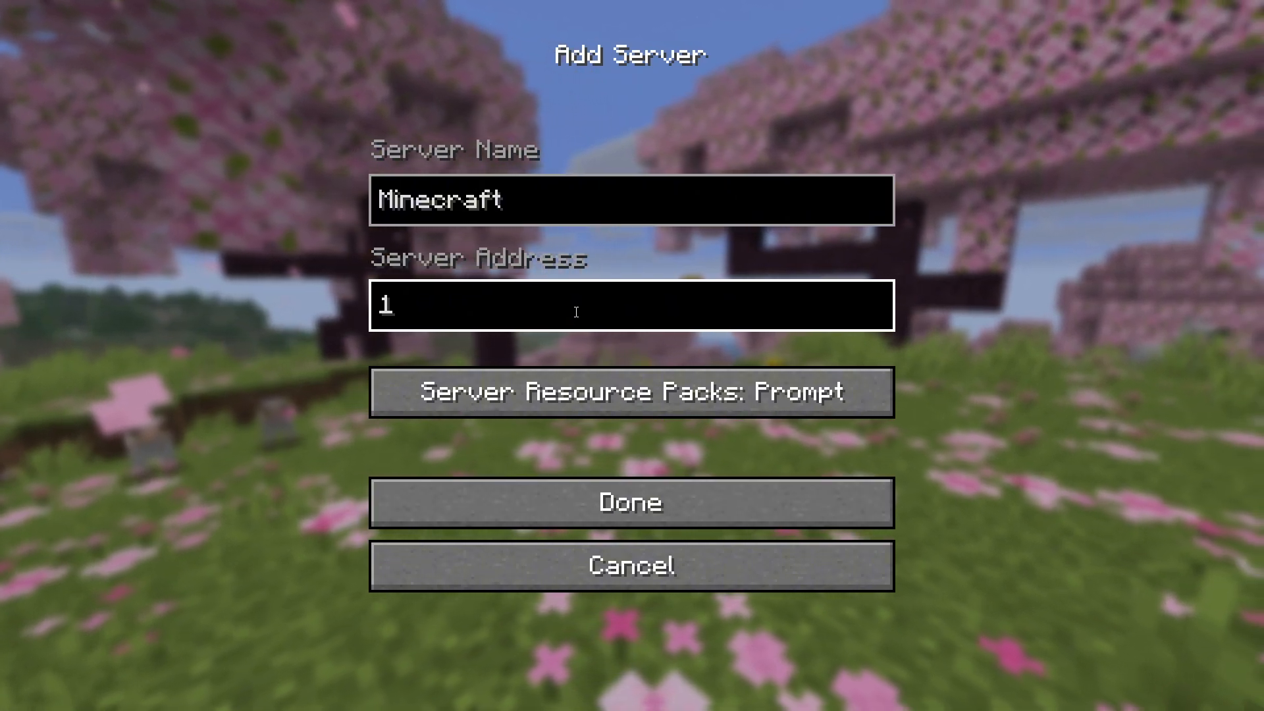
pyautogui.write('0')
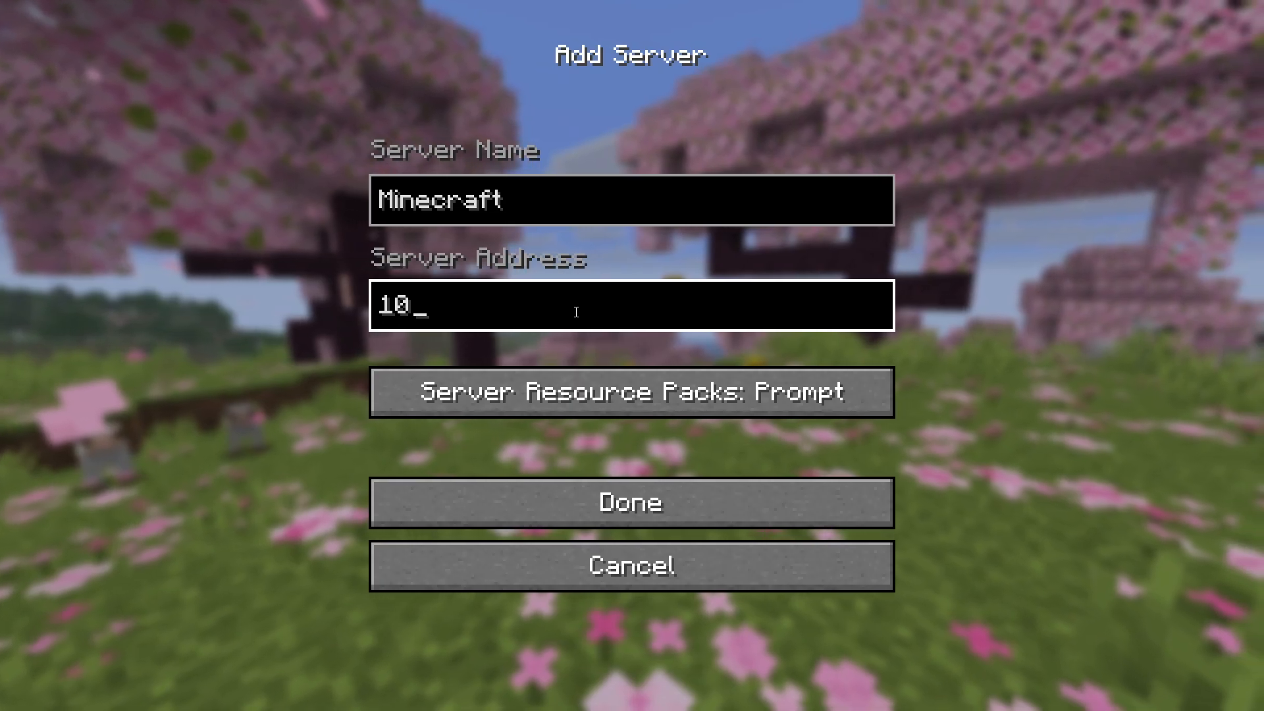
pyautogui.write('.0')
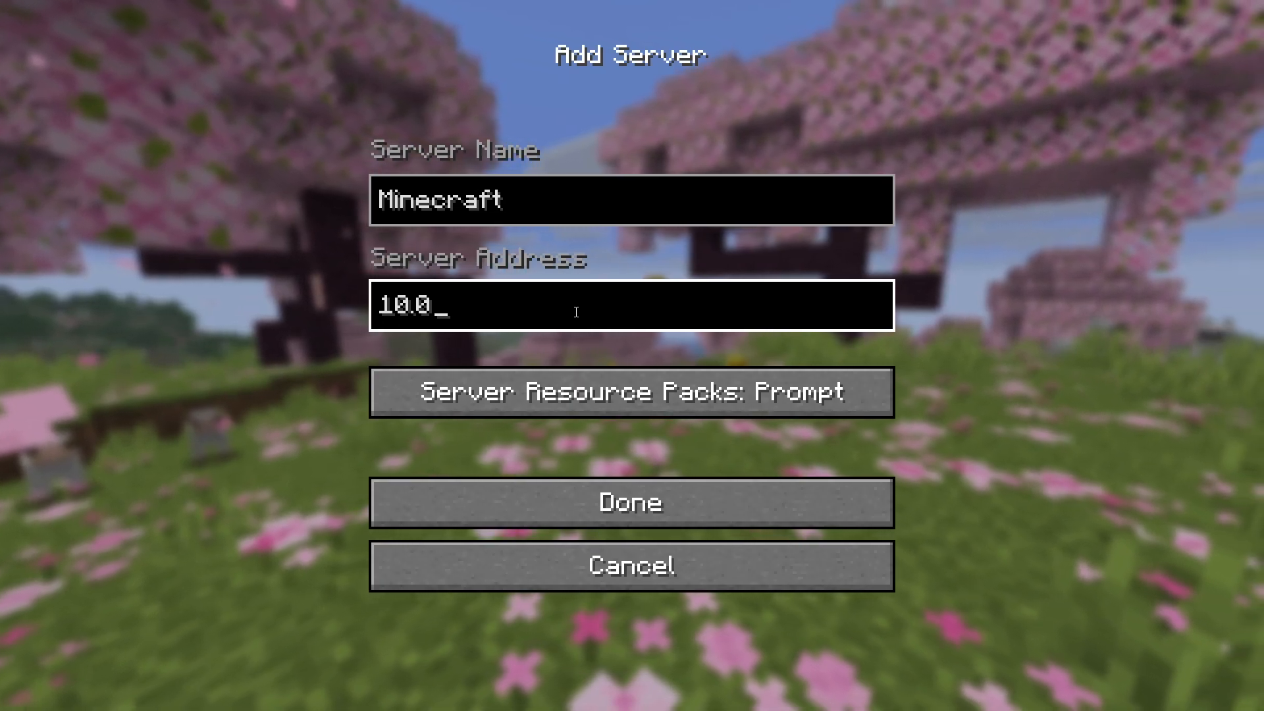
pyautogui.write('.0')
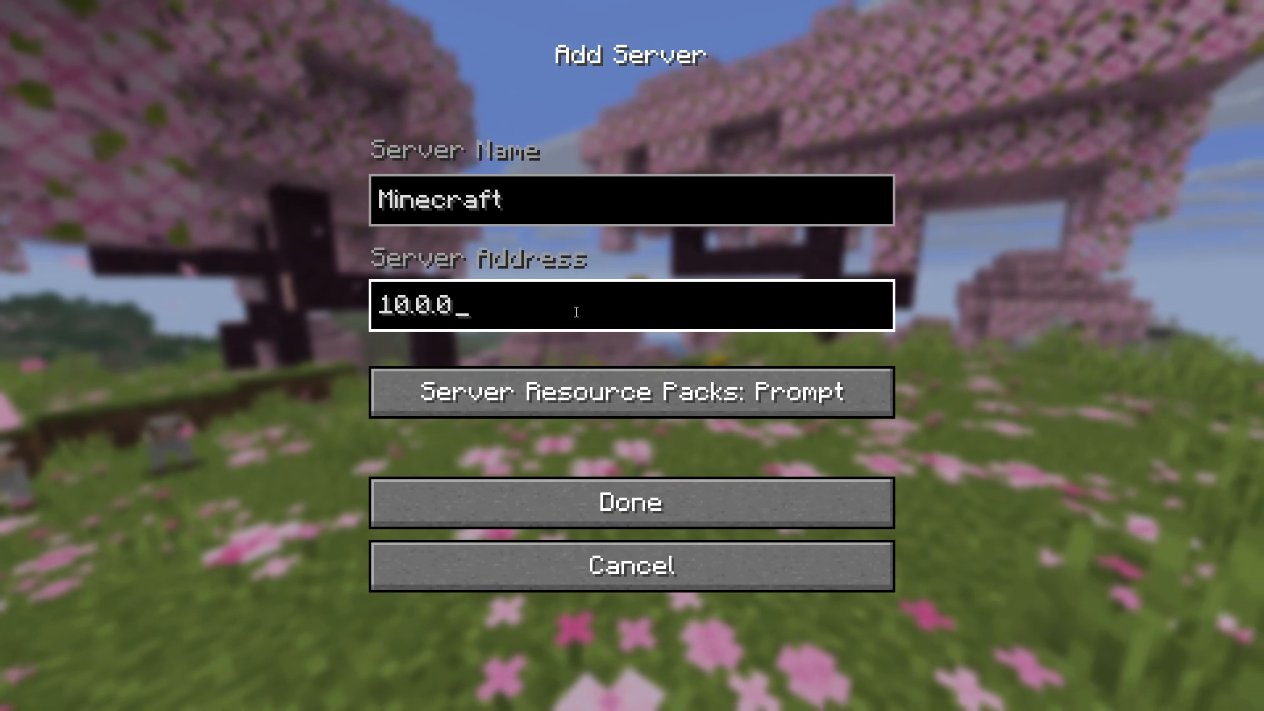
pyautogui.write('.46')
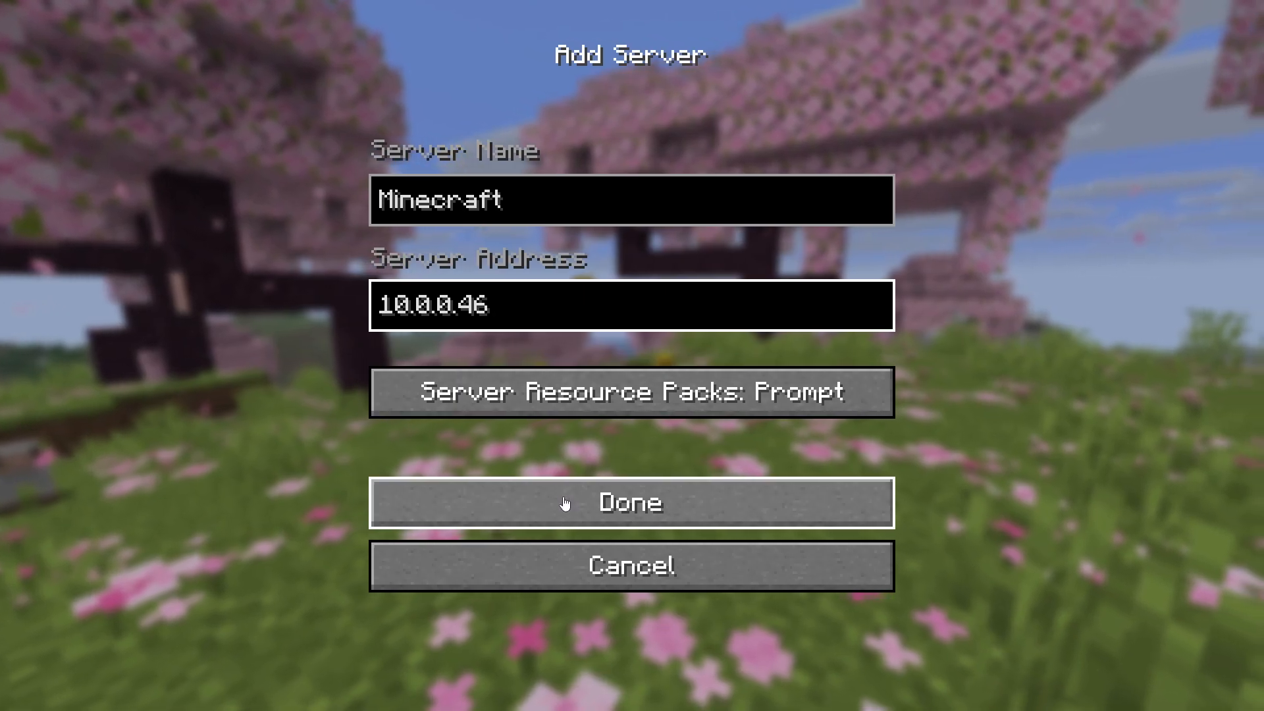
# - Save the 'Minecraft' server entry and connect to it from the server list
pyautogui.click(562, 503)
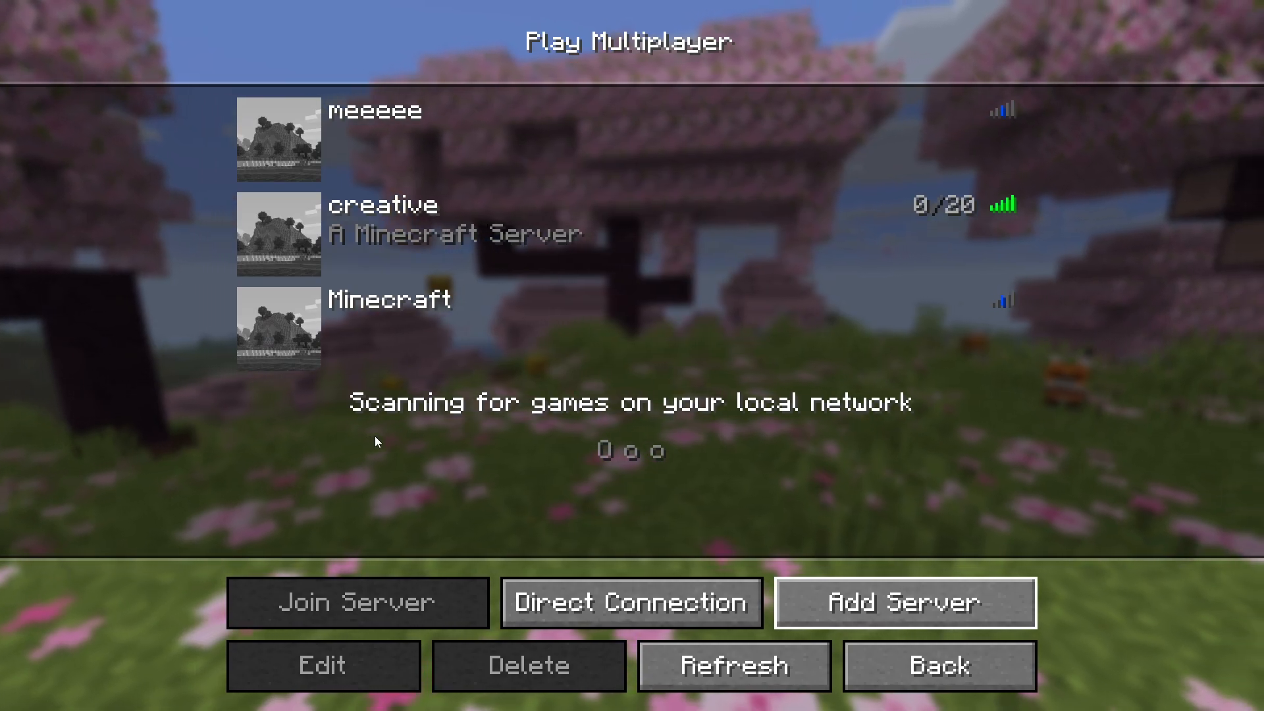
pyautogui.moveTo(382, 336)
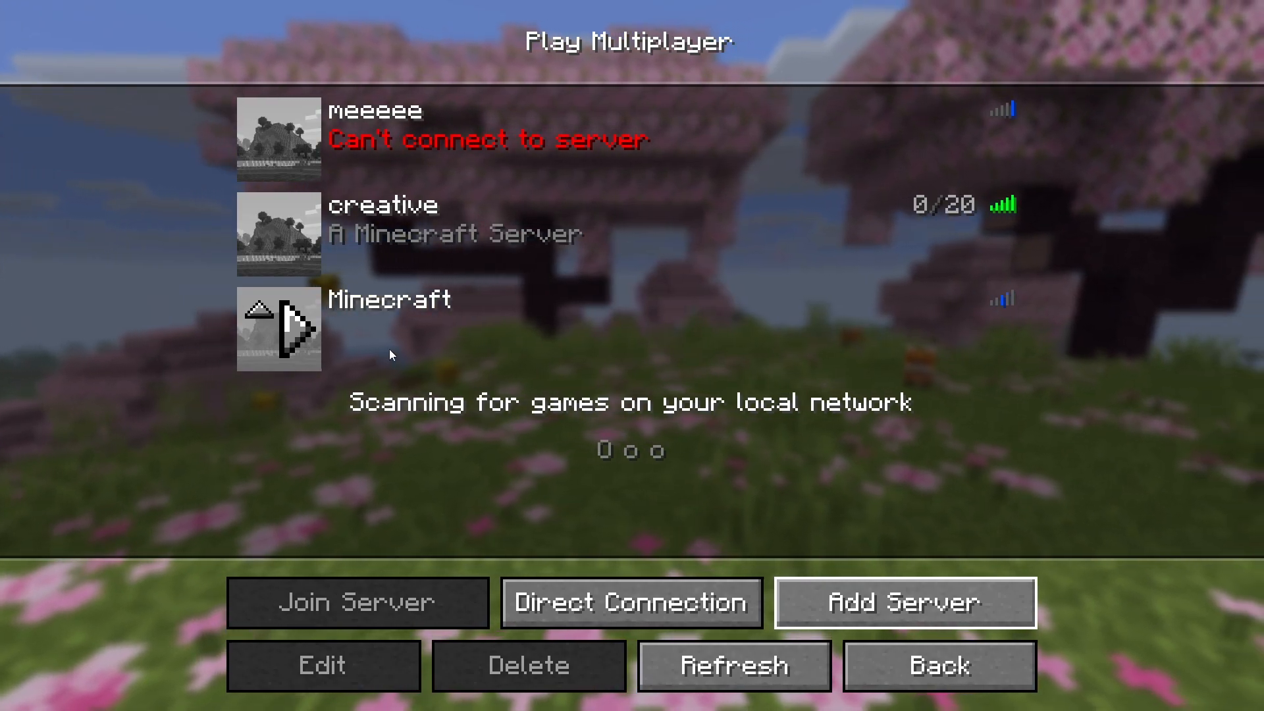
pyautogui.click(302, 336)
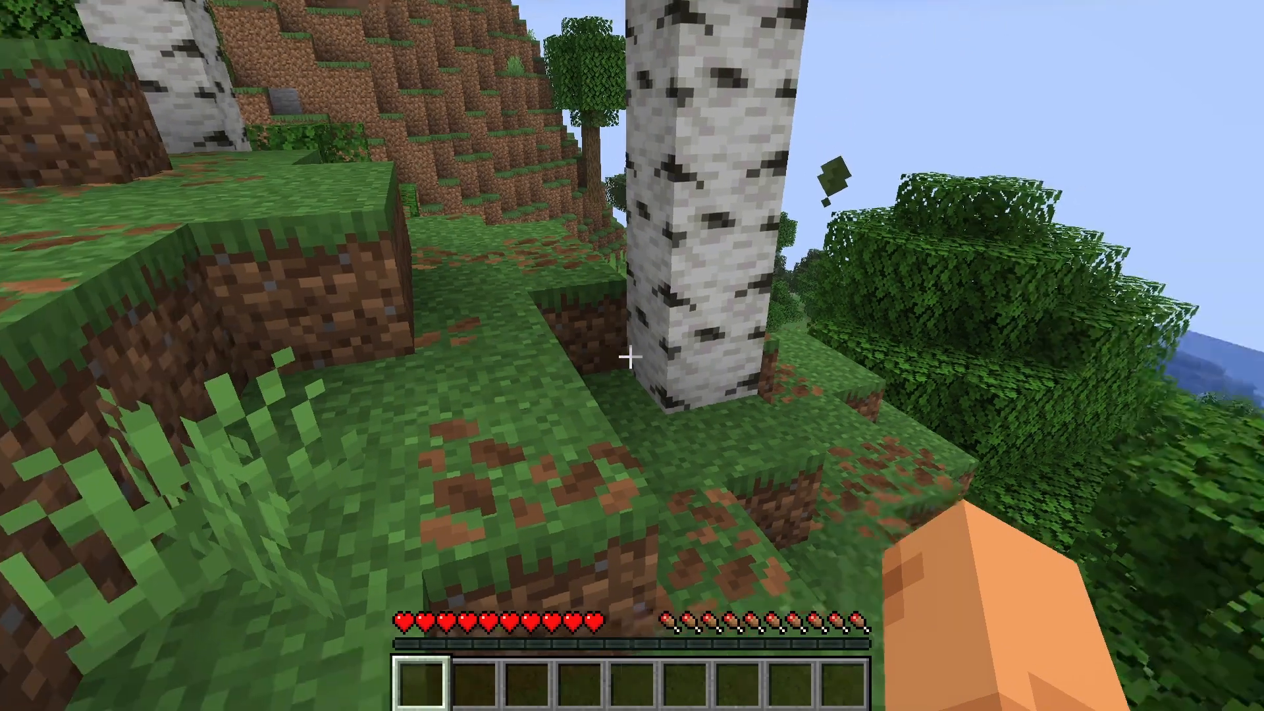
# - Walk up to the birch tree and chop one birch log
pyautogui.press('w')
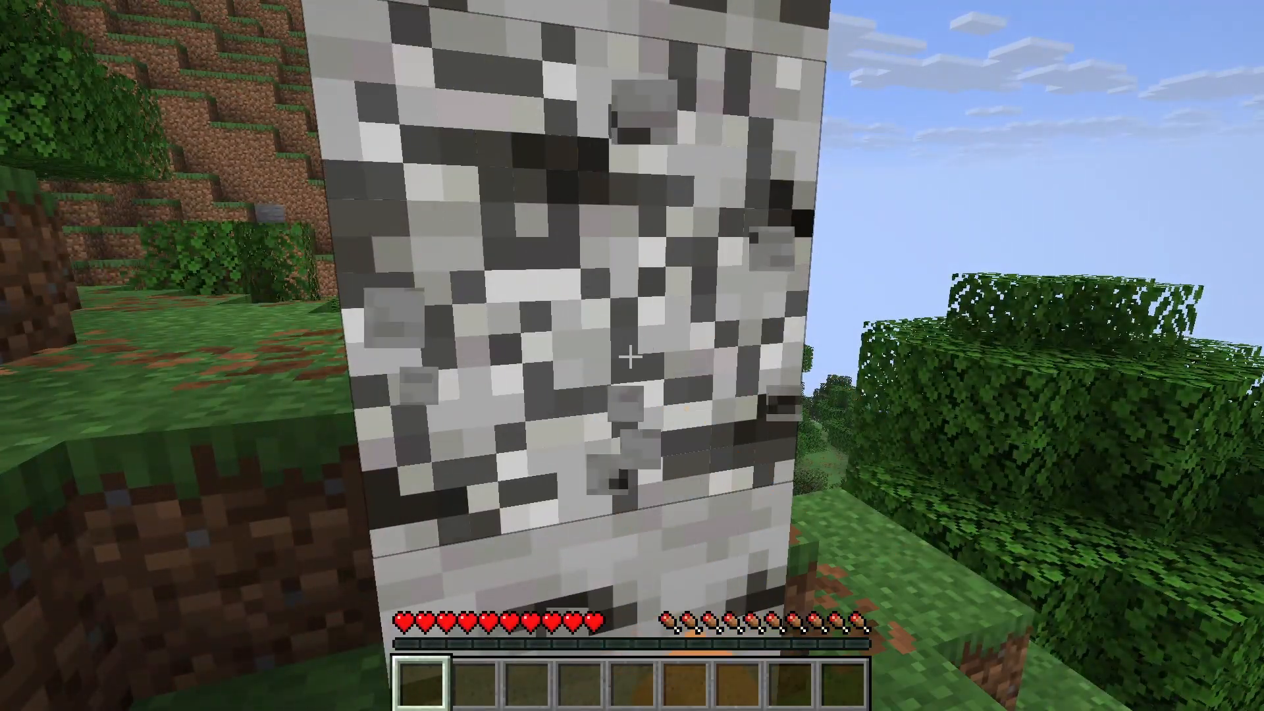
pyautogui.click(630, 356)
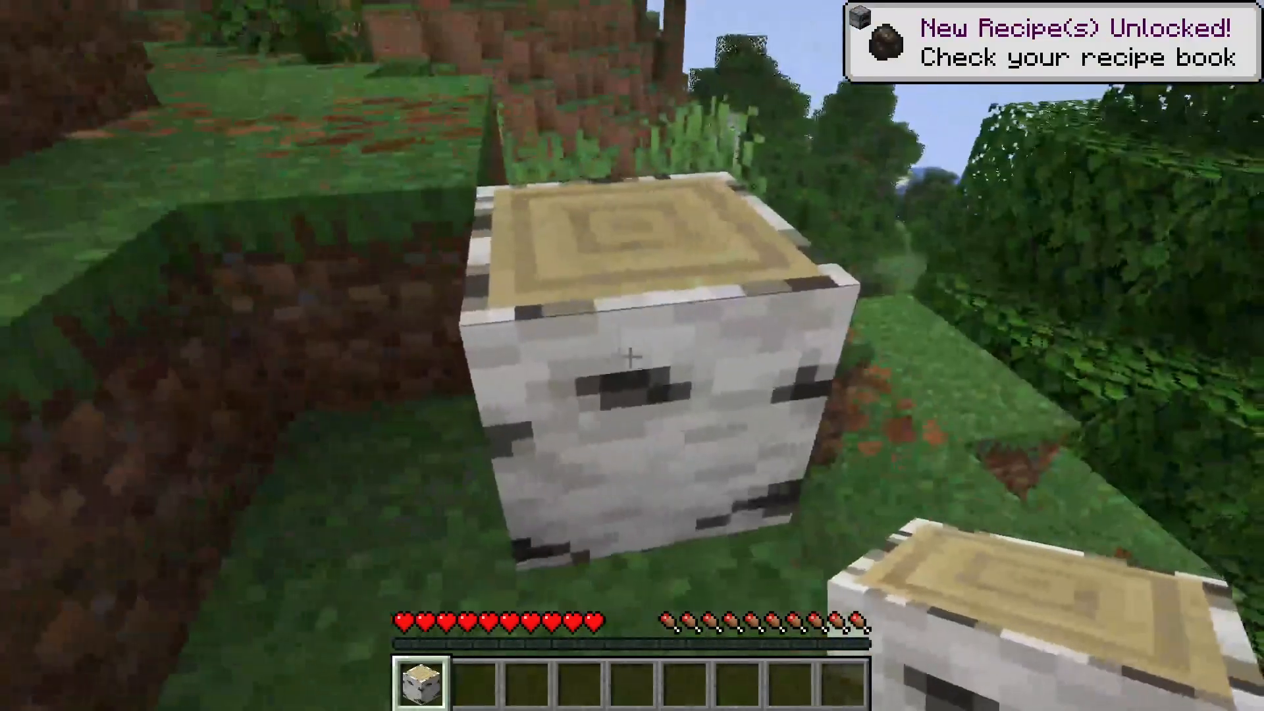
pyautogui.press('d')
# - Climb over the grass ledges to the dirt hillside and dig out two dirt blocks
pyautogui.press('w')
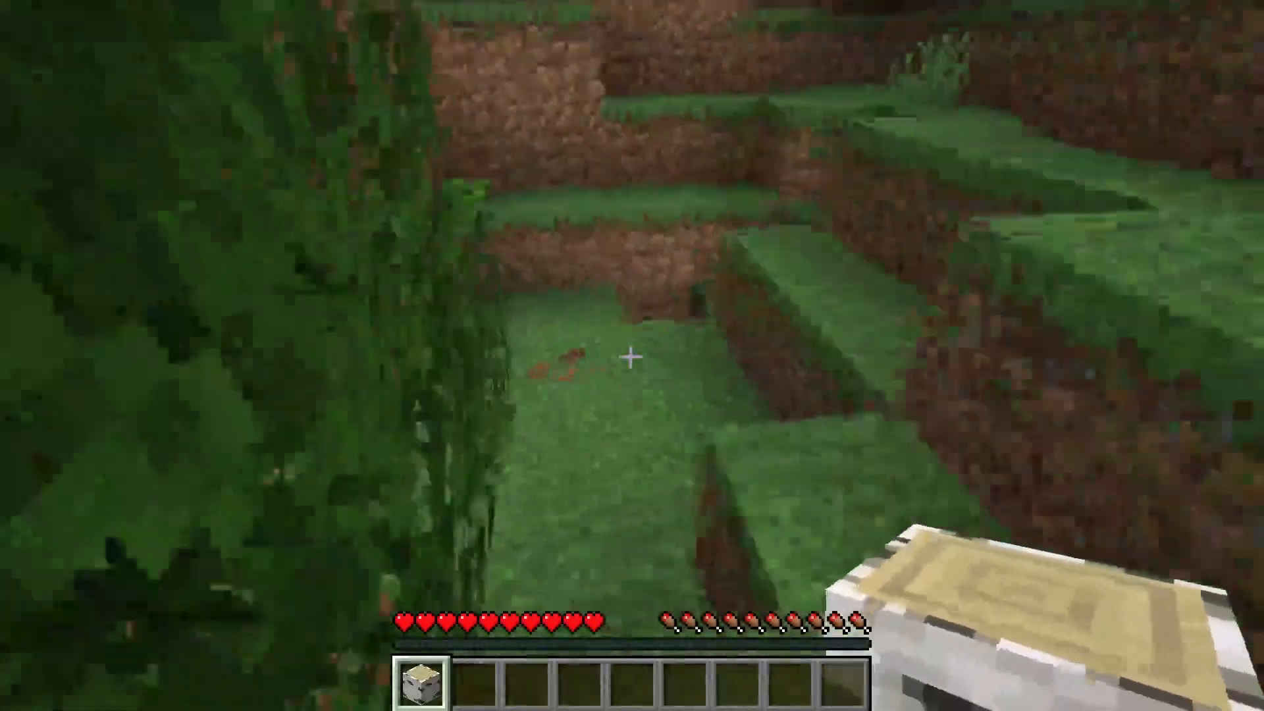
pyautogui.press('w')
pyautogui.press('space')
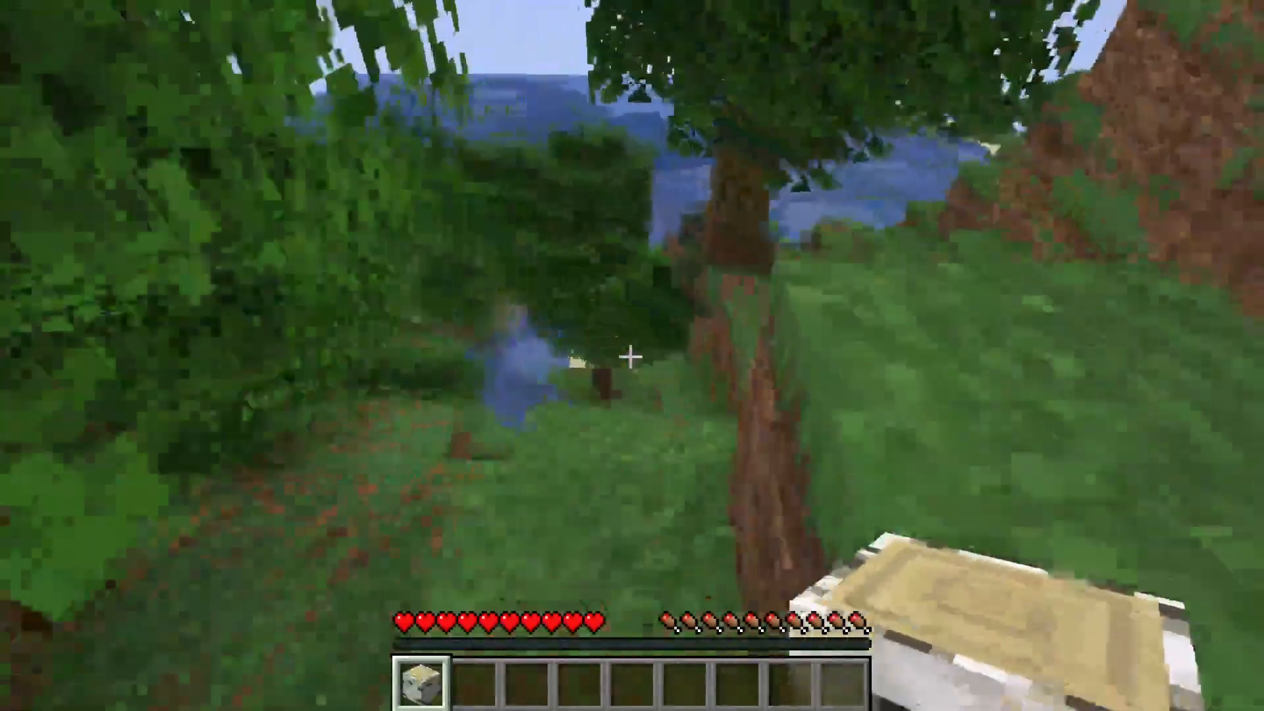
pyautogui.press('w')
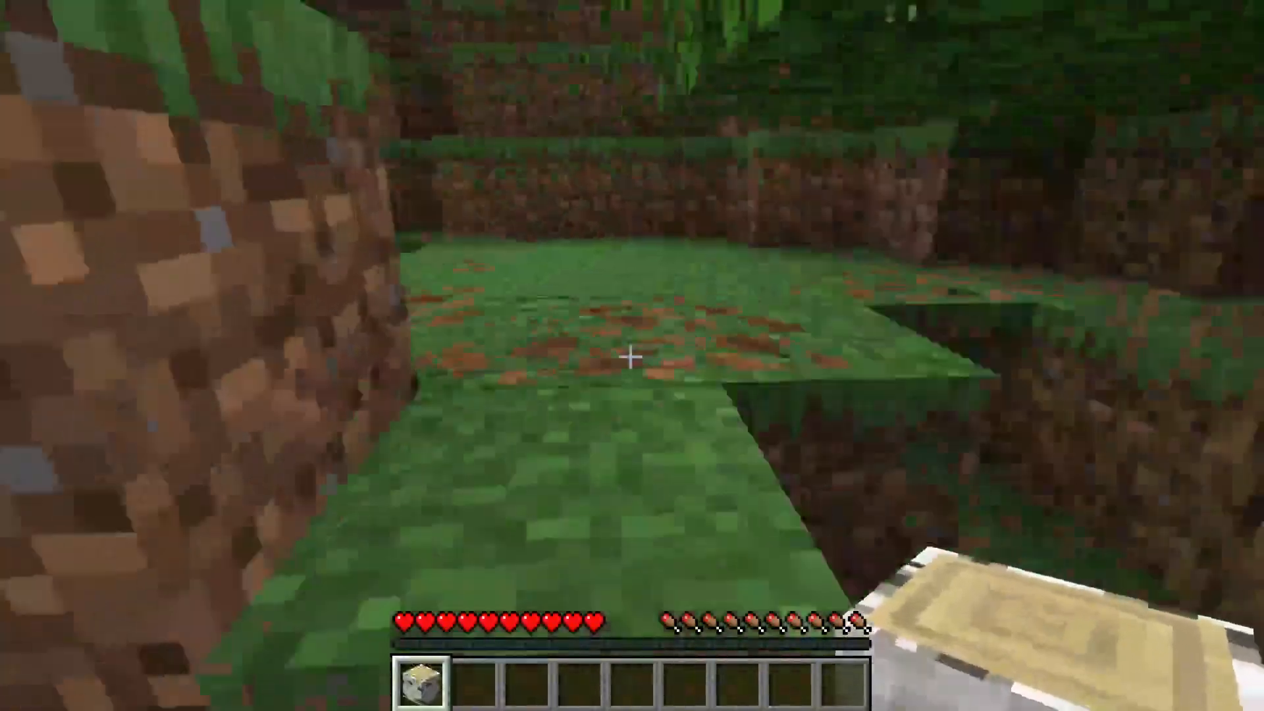
pyautogui.press('w')
pyautogui.press('space')
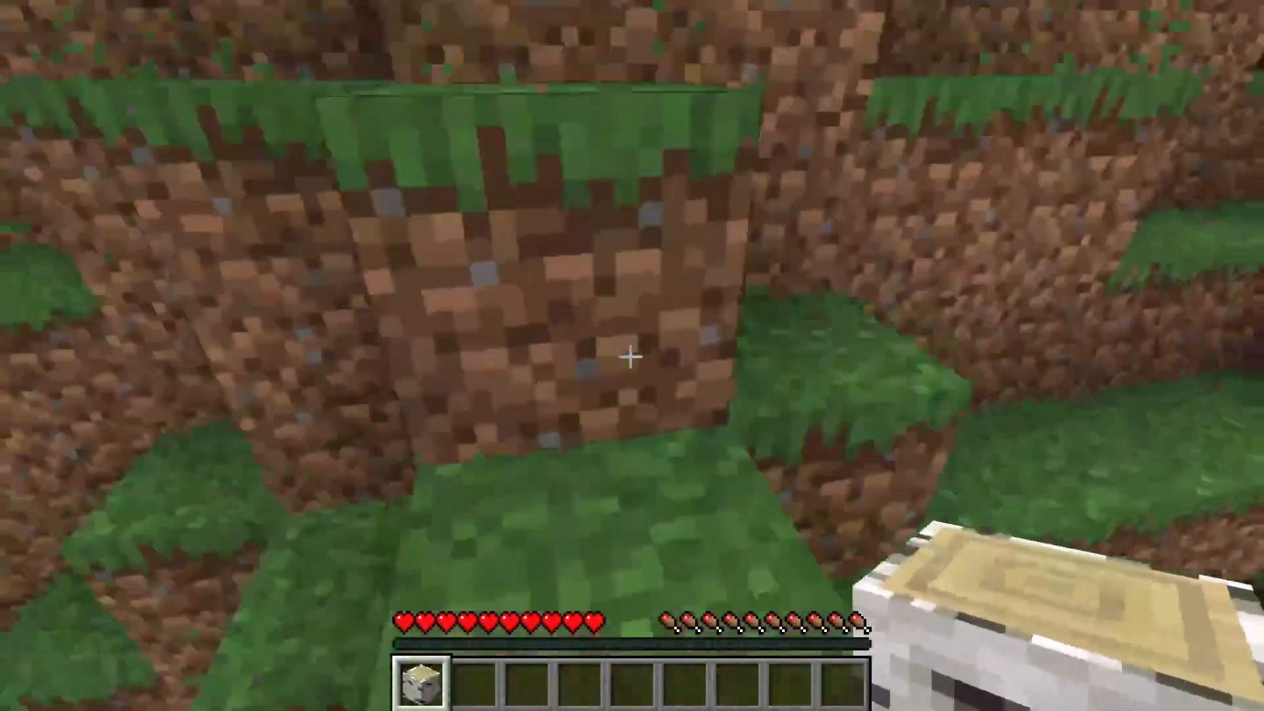
pyautogui.press('w')
pyautogui.press('space')
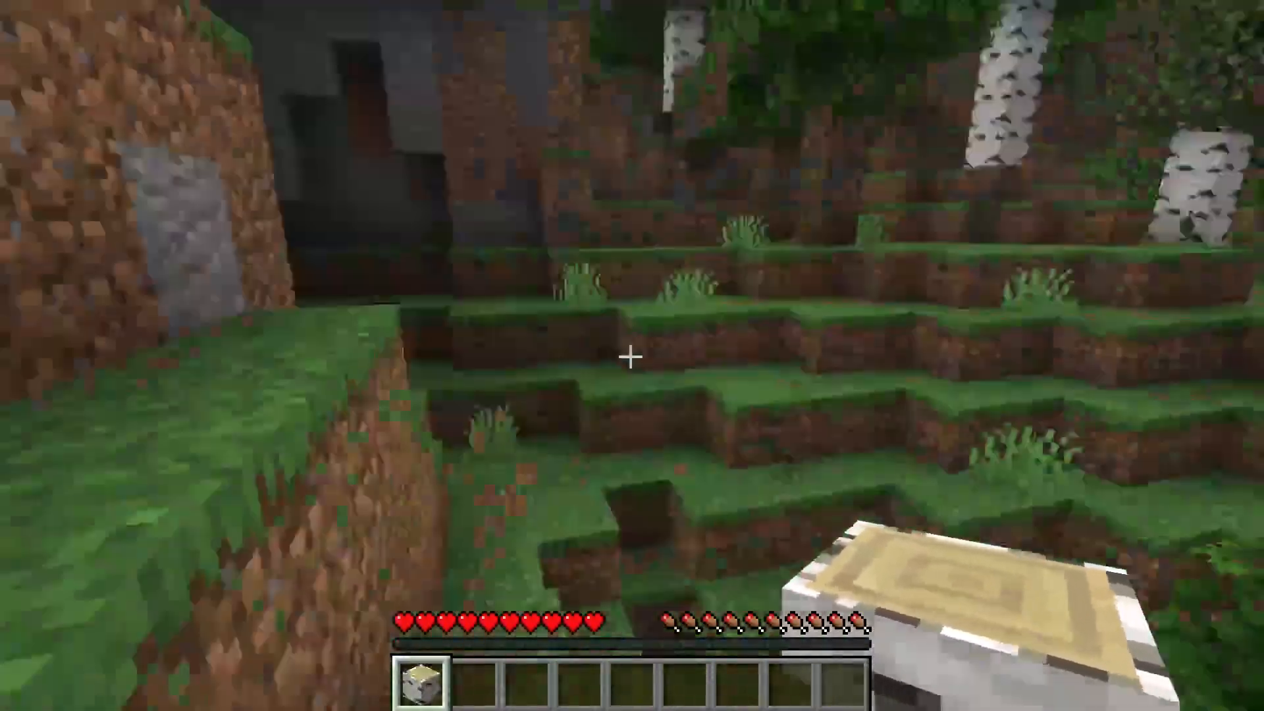
pyautogui.press('w')
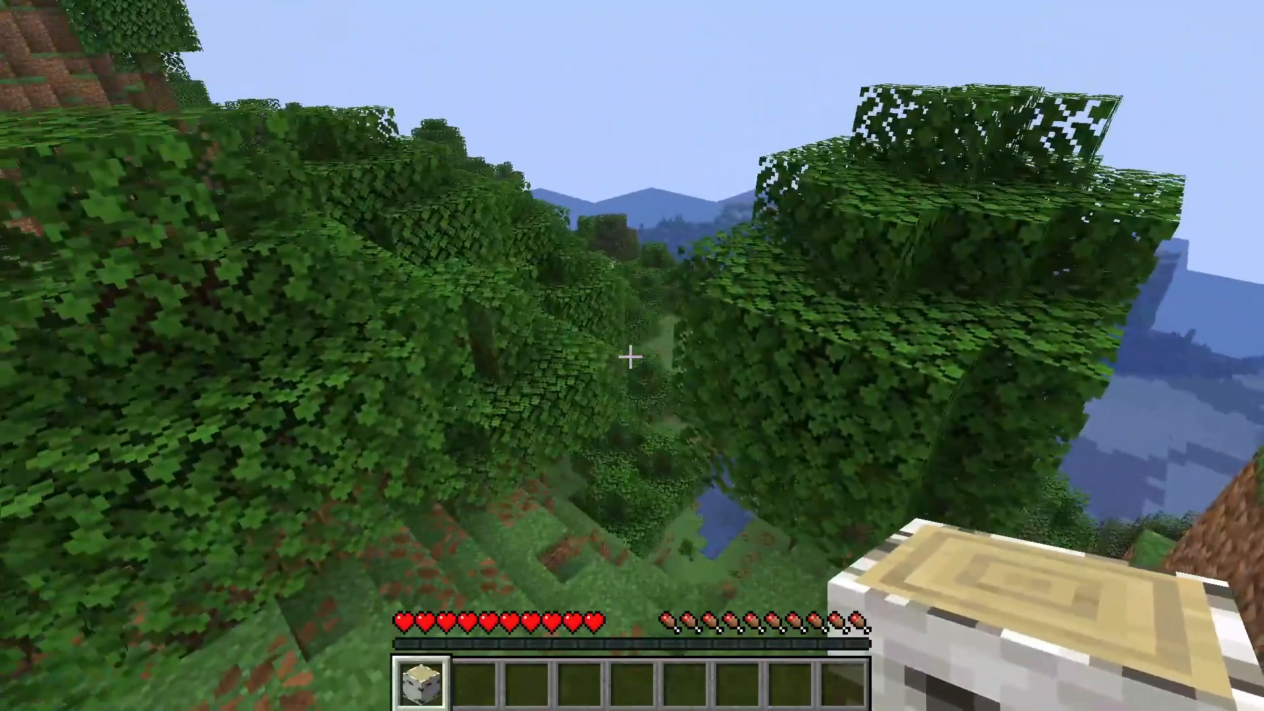
pyautogui.press('w')
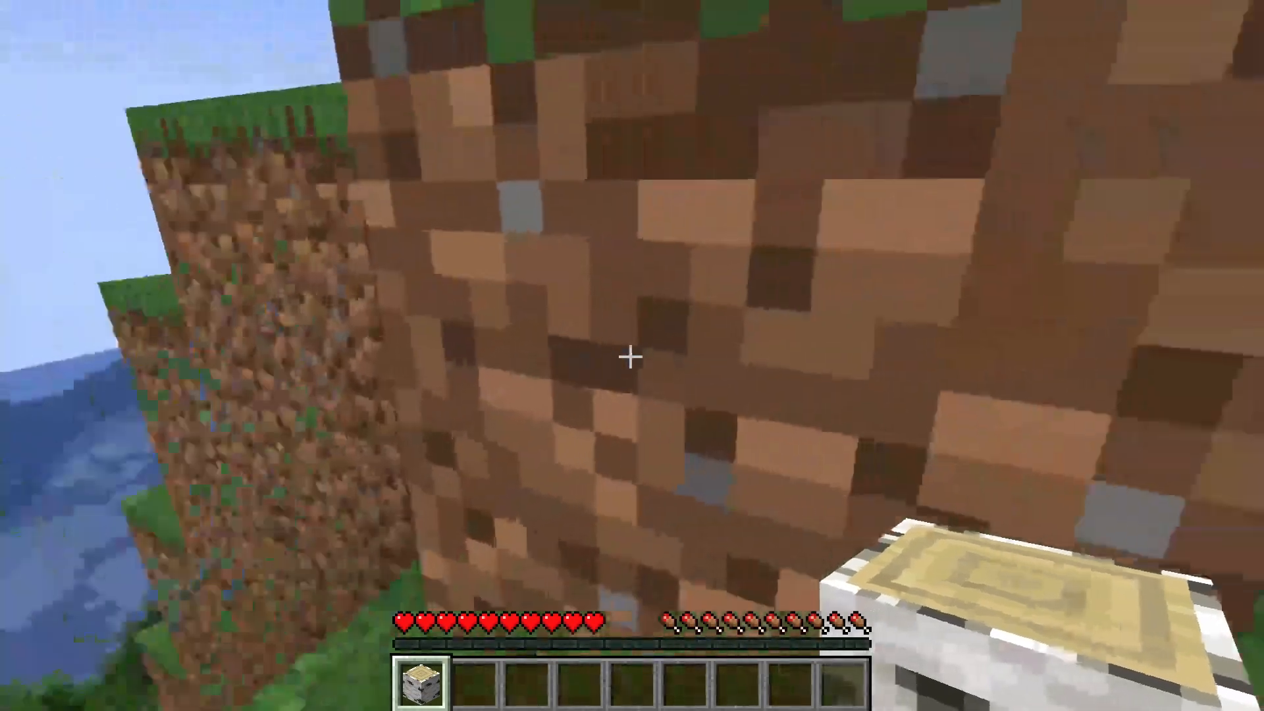
pyautogui.click(631, 356)
pyautogui.click(630, 357)
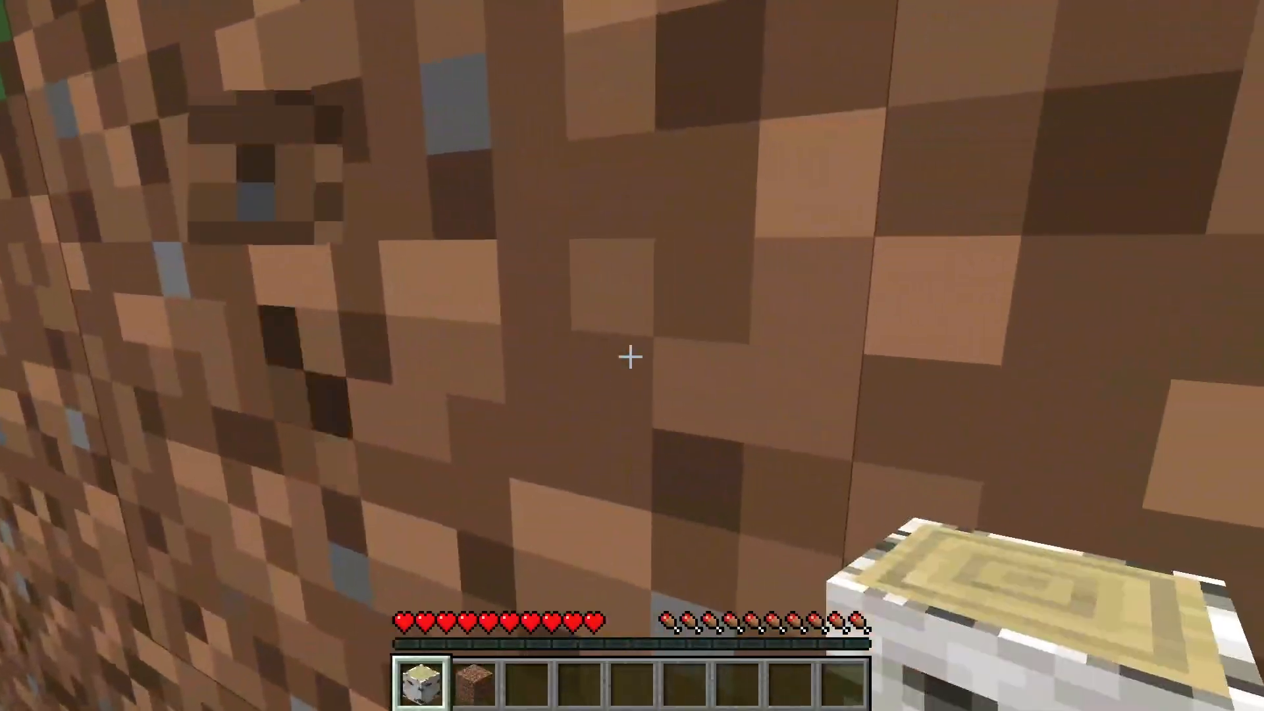
pyautogui.click(631, 357)
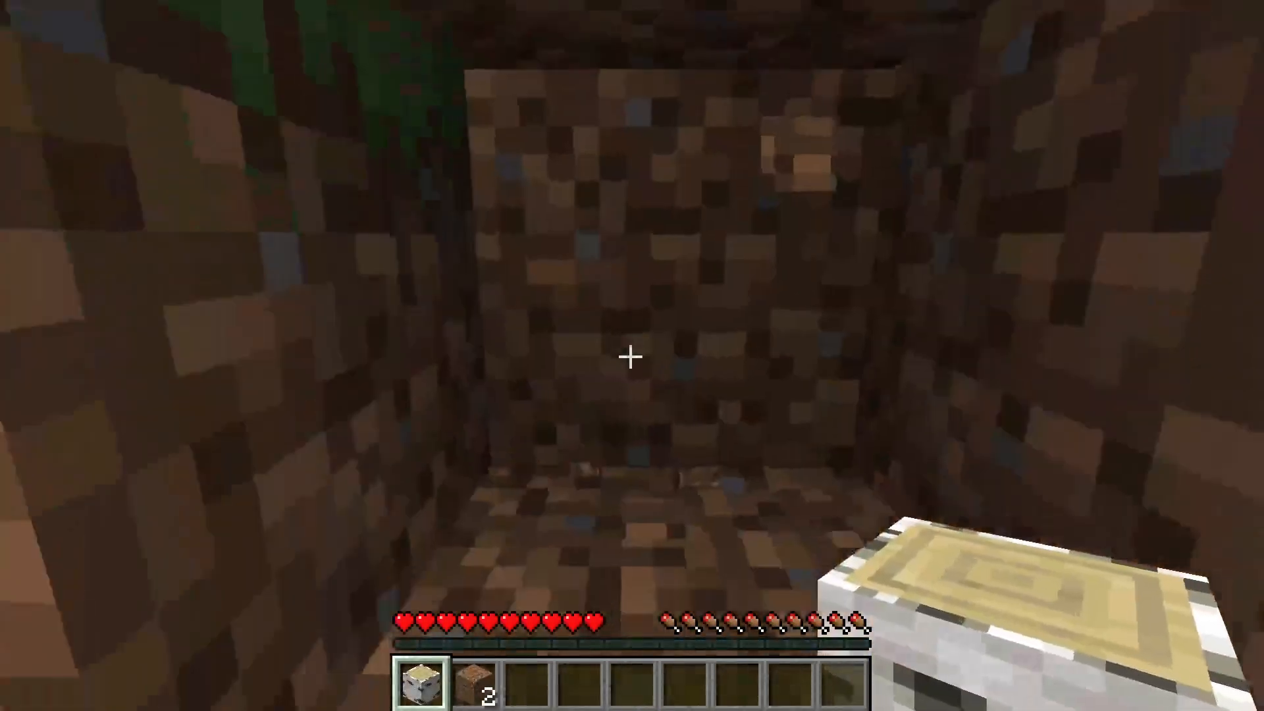